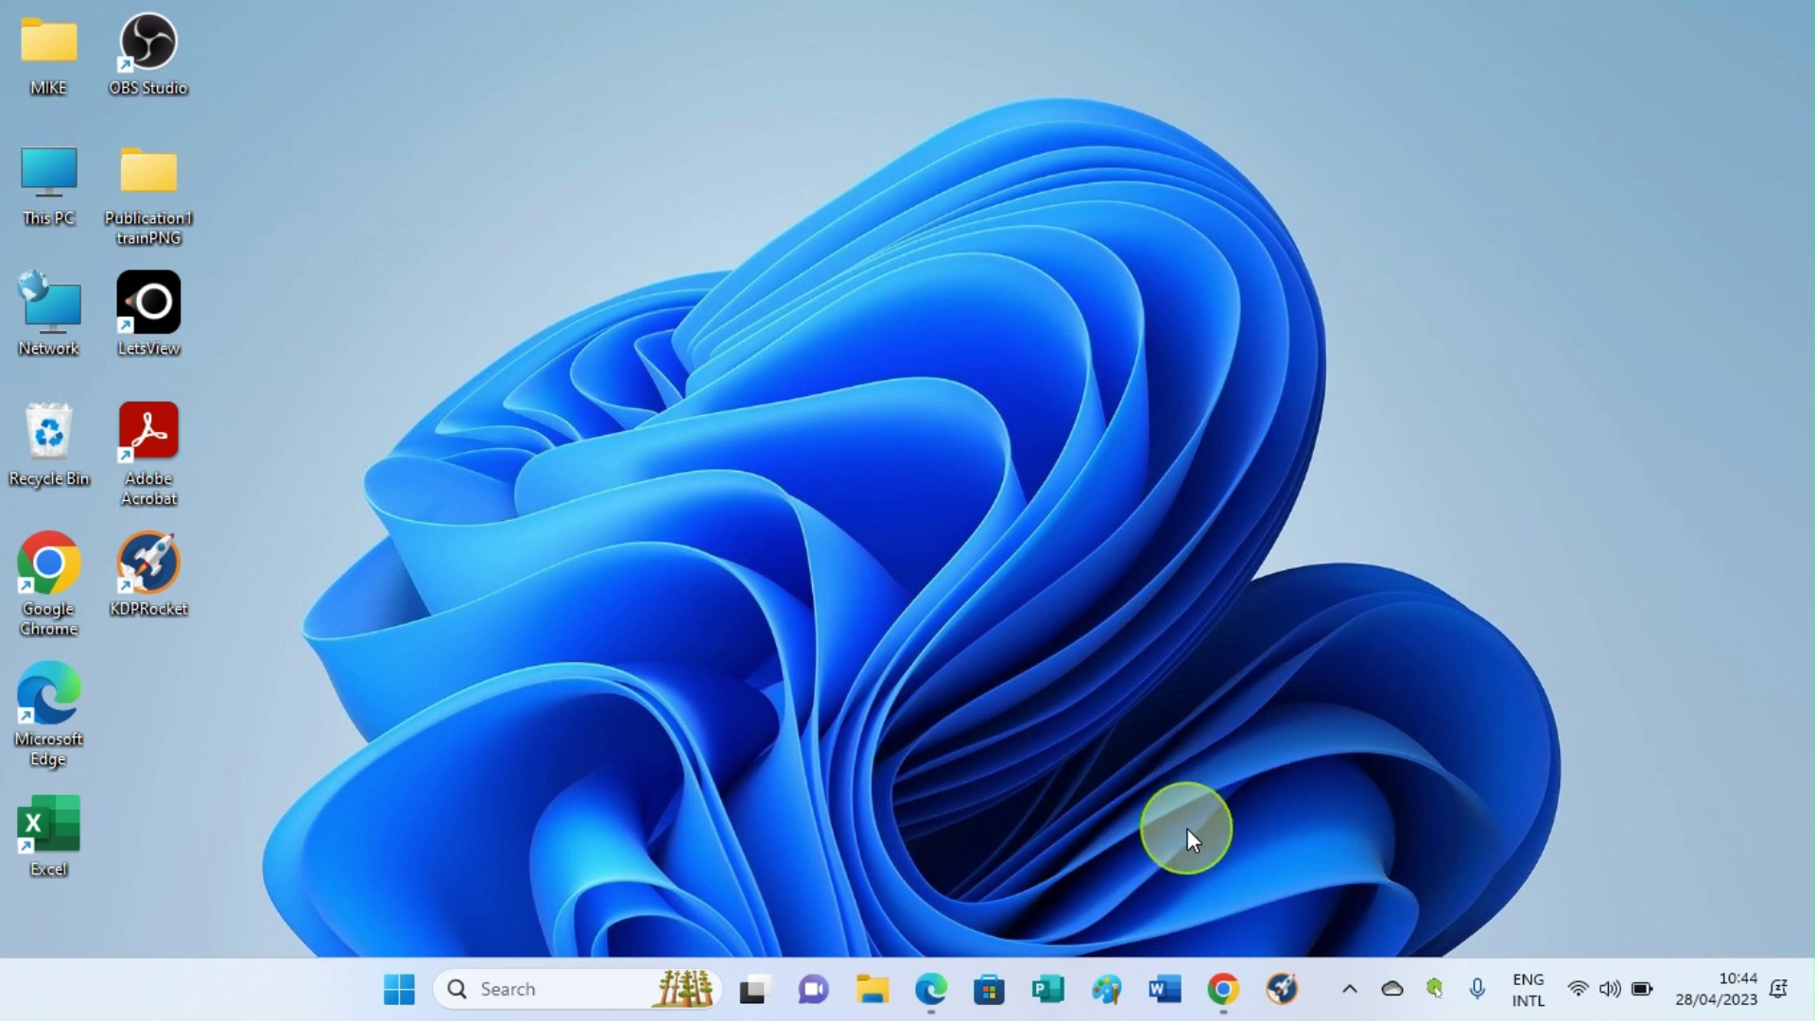
Step: Bring up the Apple Books Prepare page in Edge and reach the Pages, Word, EPUB and Other Formats options
{"action": "left_click", "coordinate": [929, 989]}
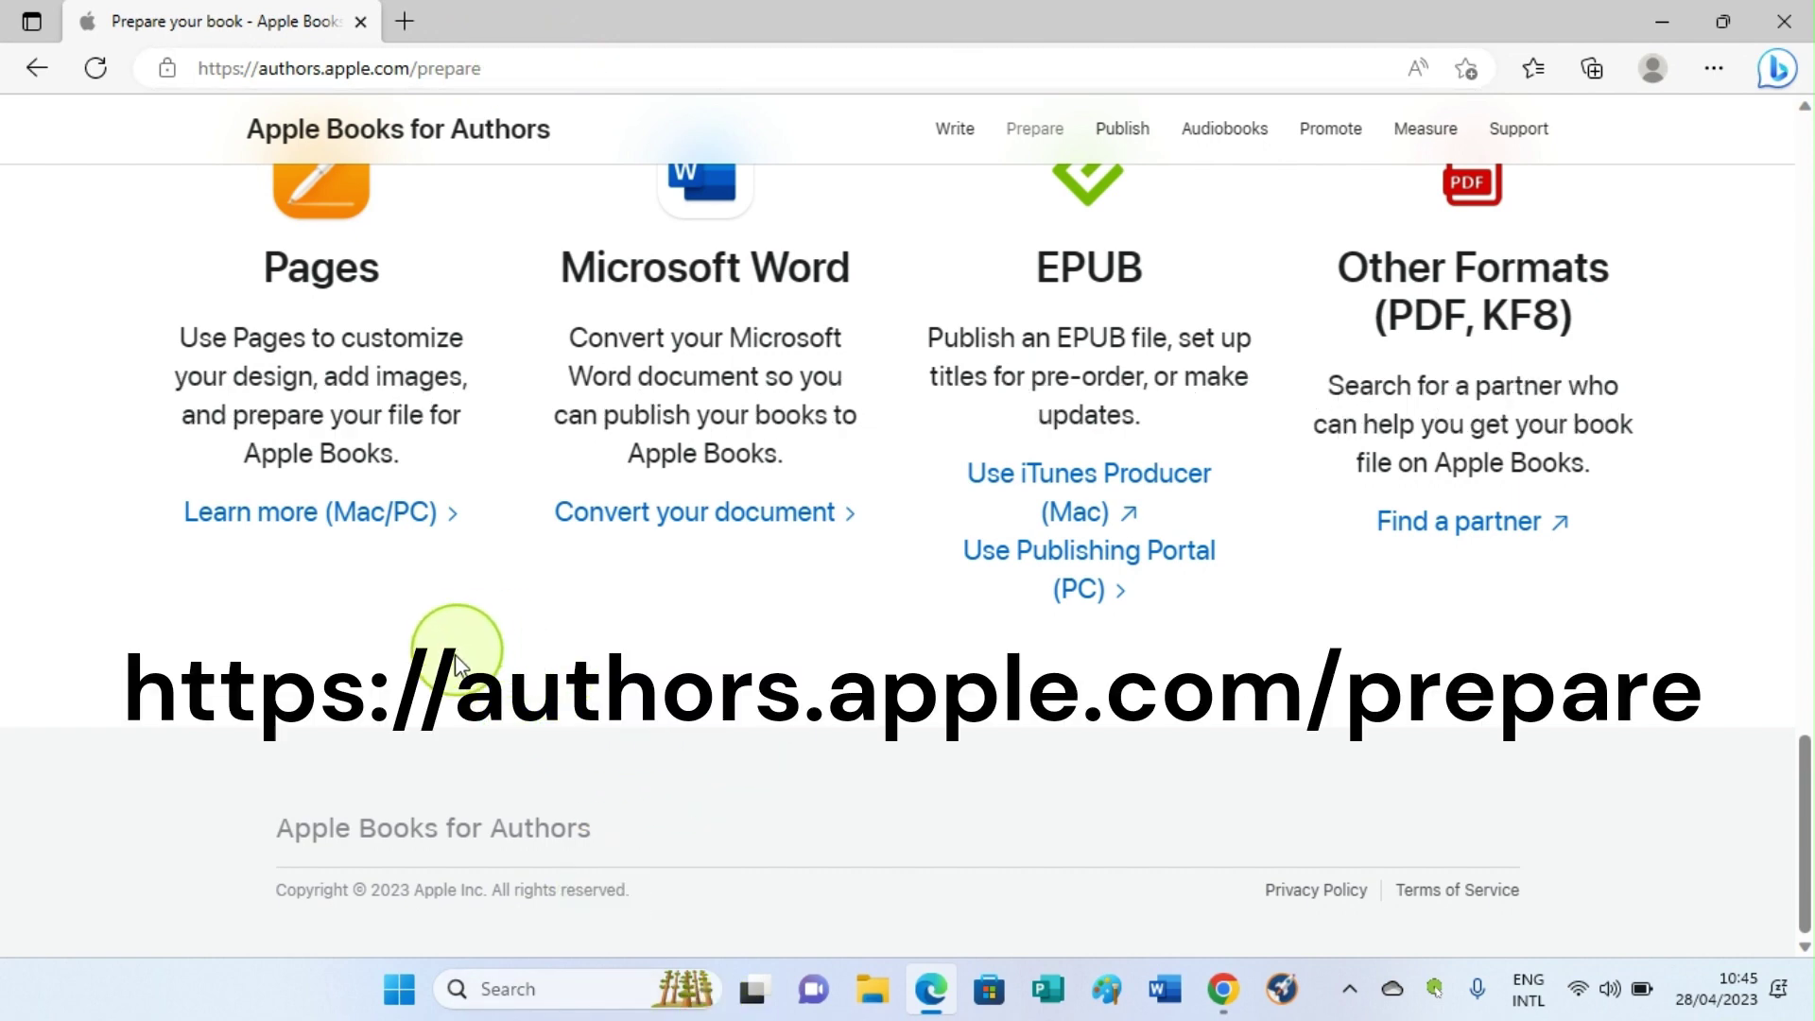
{"action": "scroll", "coordinate": [644, 571], "scroll_direction": "up", "scroll_amount": 8}
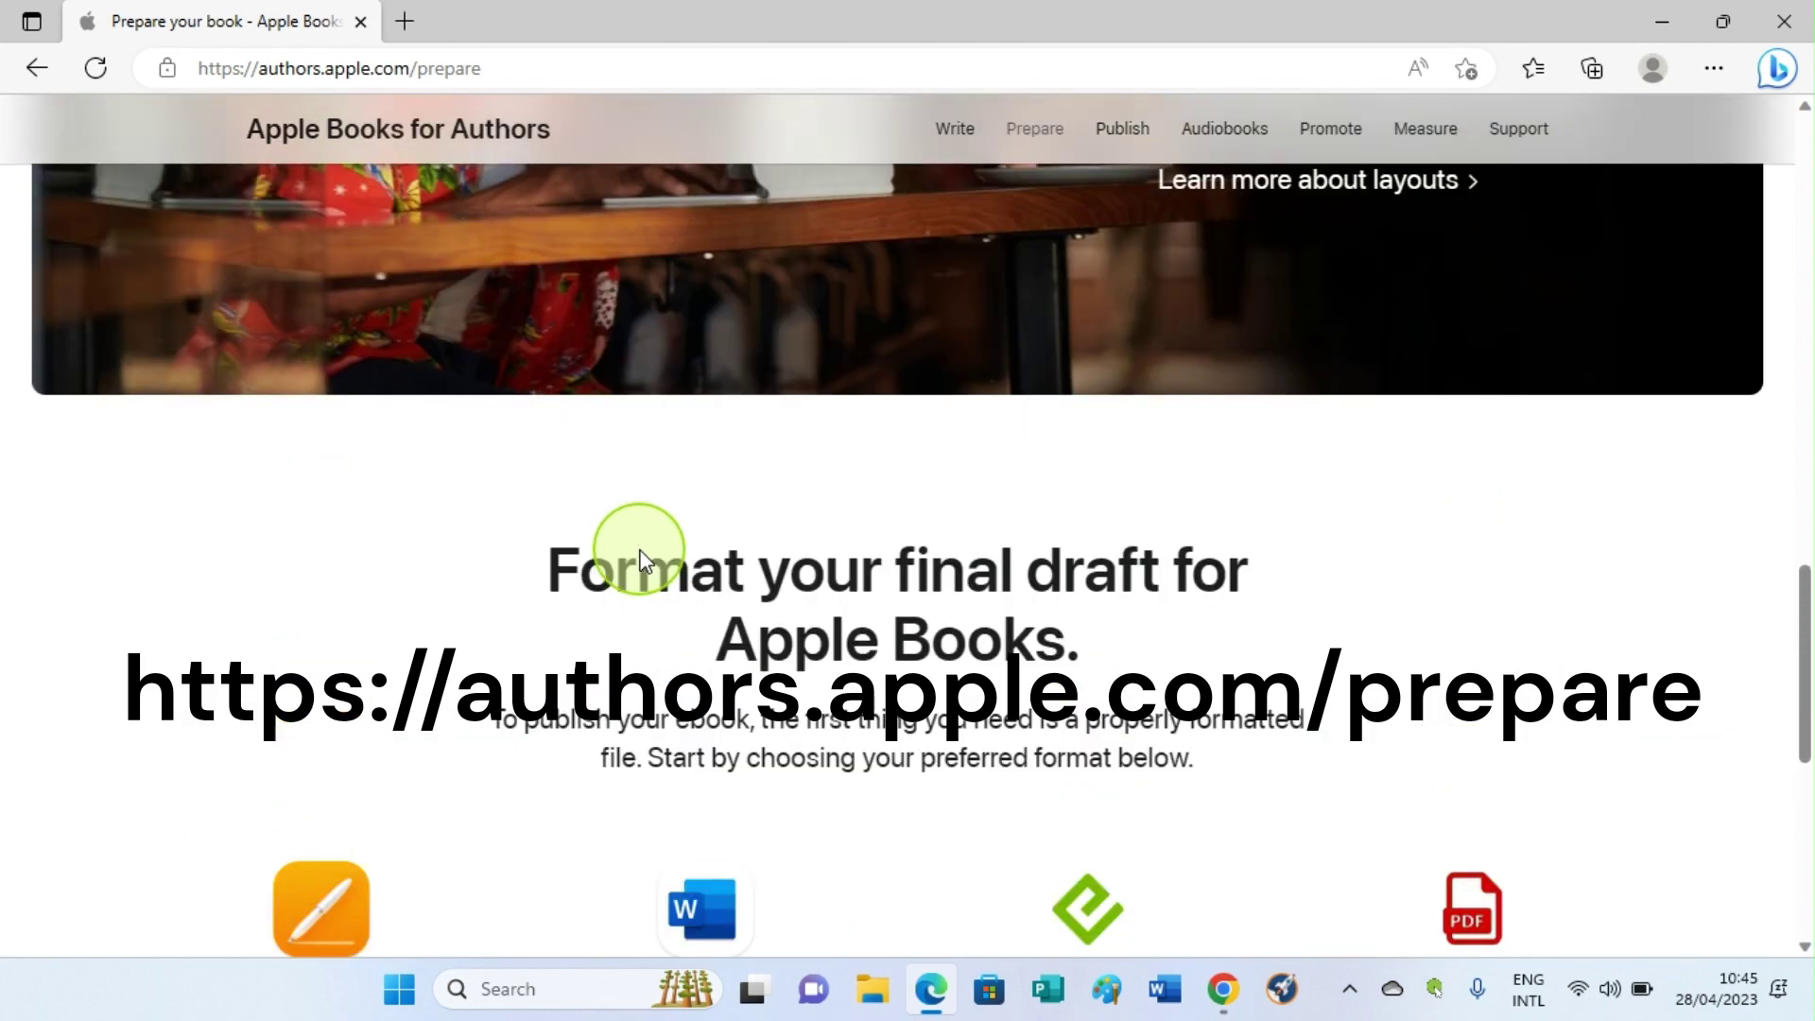
{"action": "scroll", "coordinate": [643, 561], "scroll_direction": "down", "scroll_amount": 3}
{"action": "scroll", "coordinate": [643, 561], "scroll_direction": "up", "scroll_amount": 15}
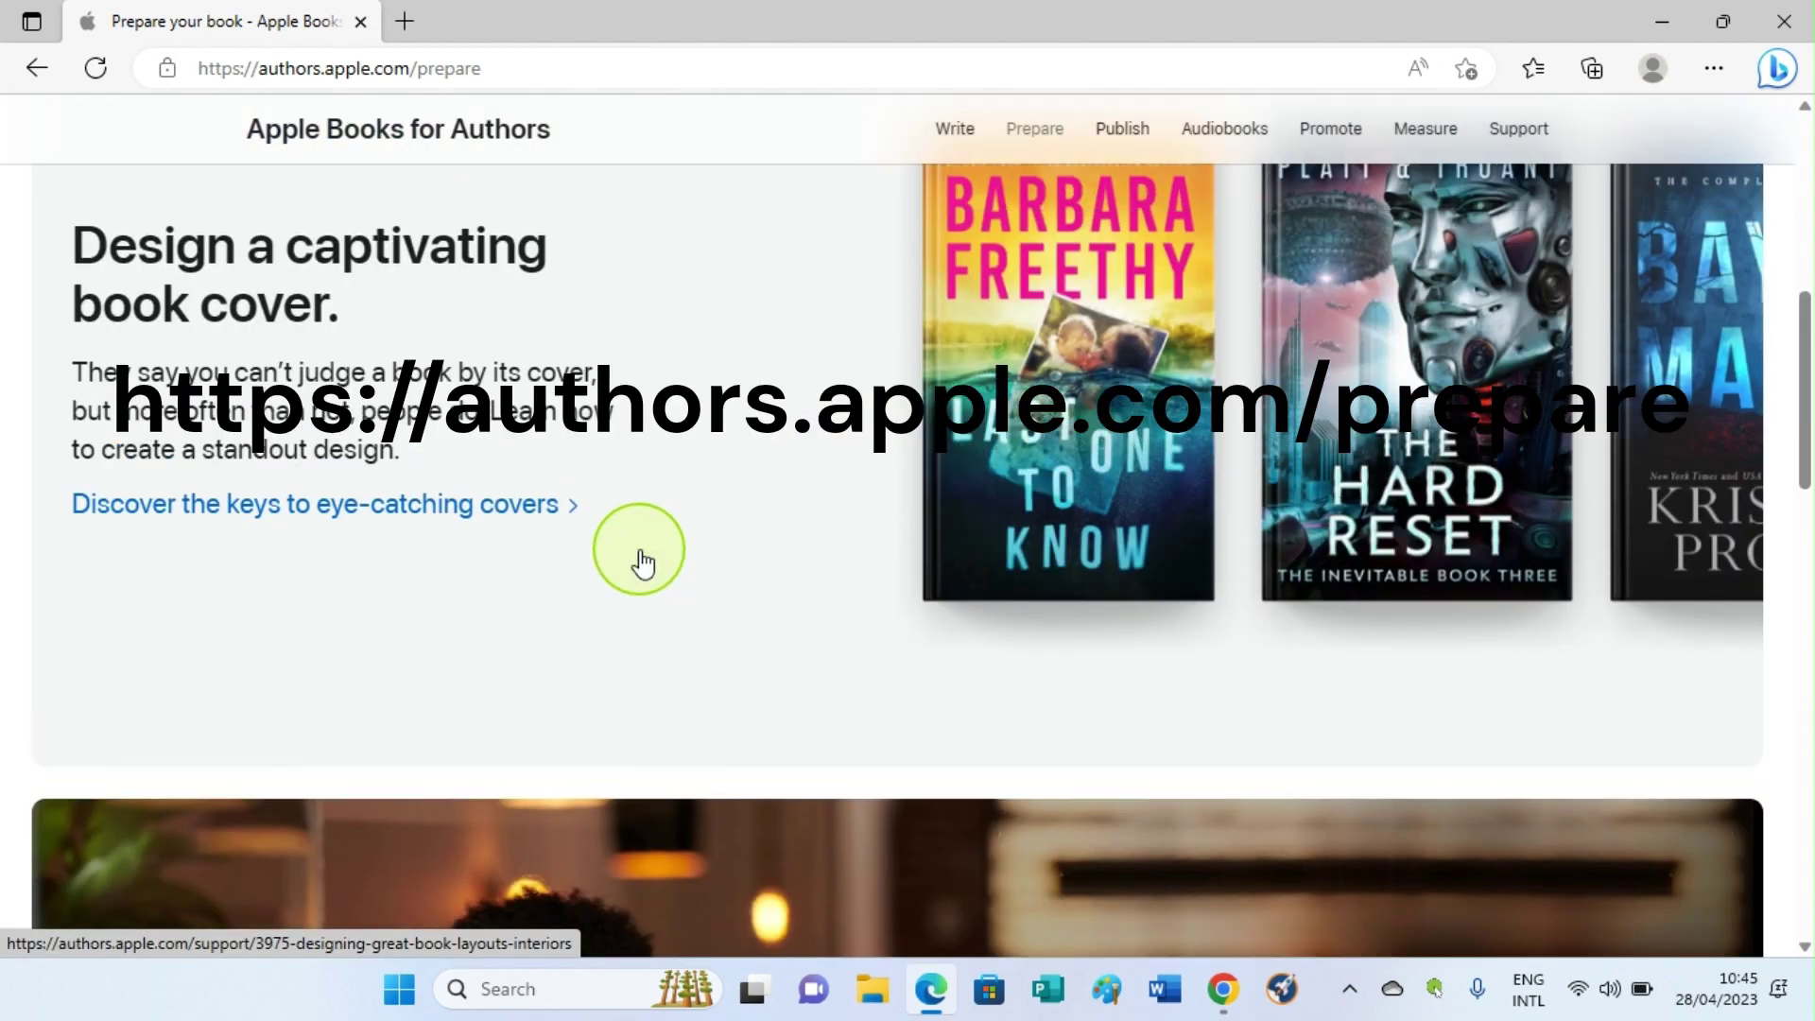
{"action": "scroll", "coordinate": [642, 561], "scroll_direction": "down", "scroll_amount": 15}
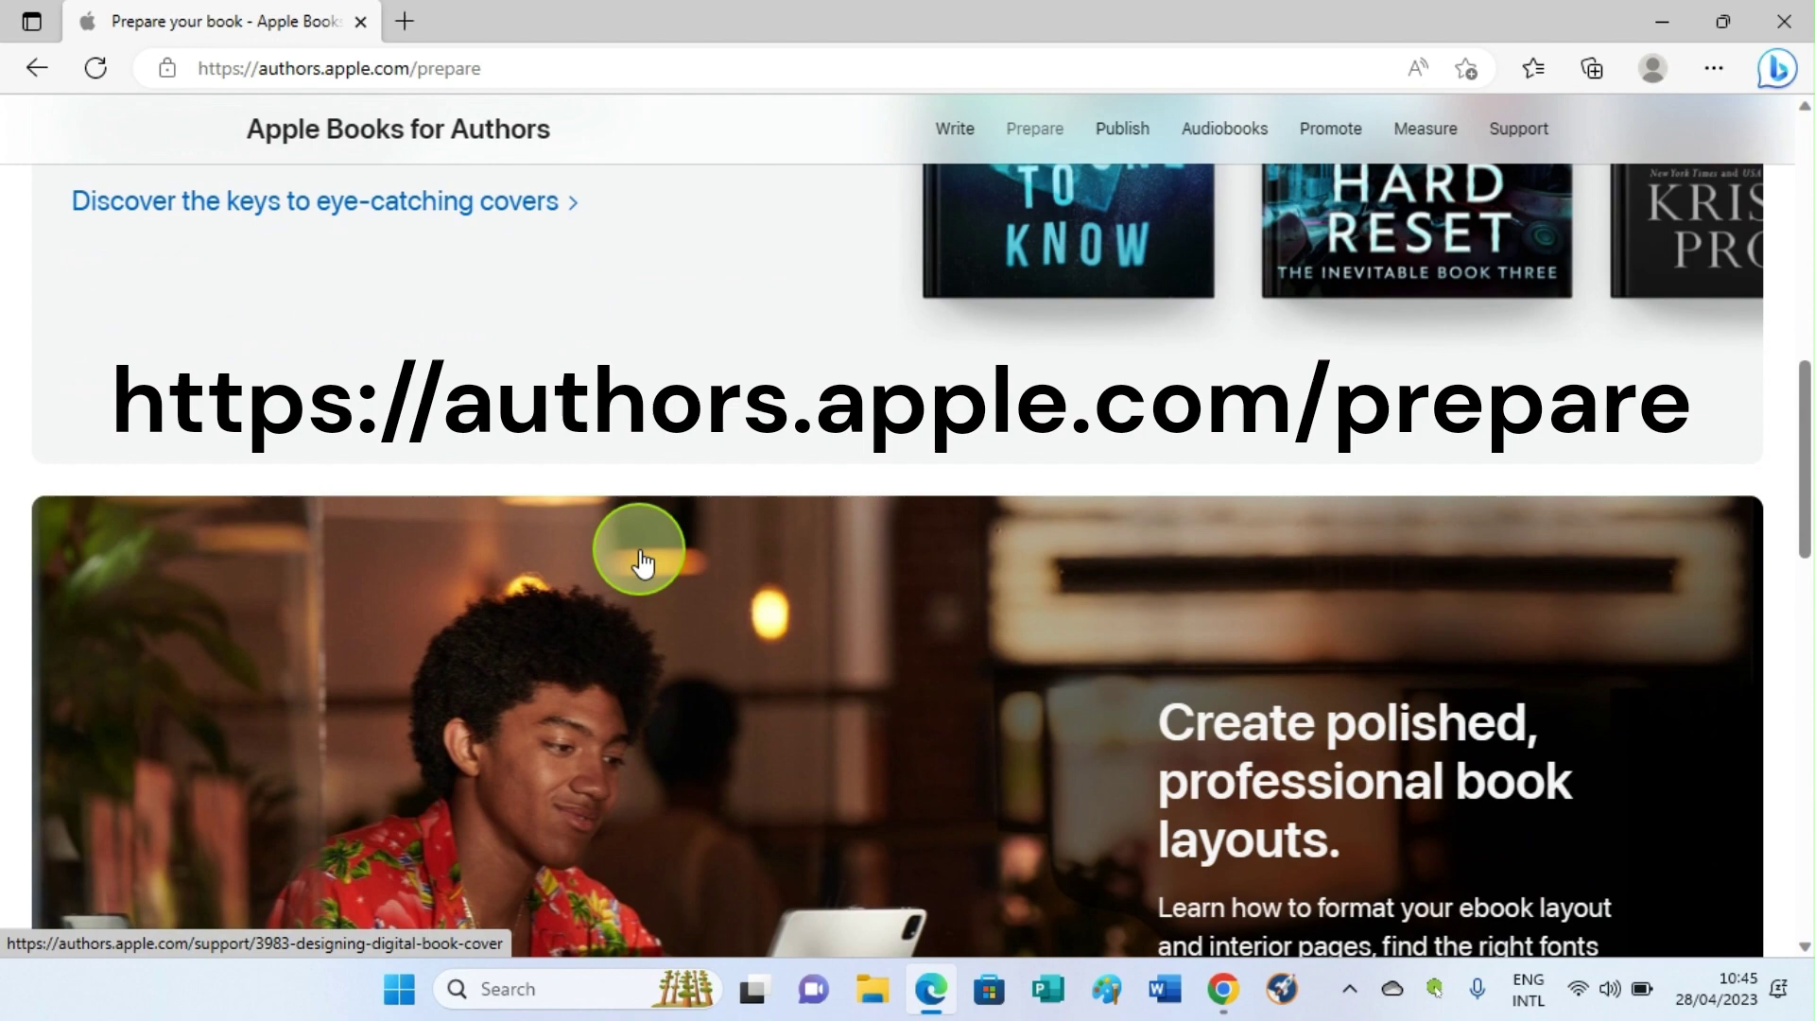
{"action": "scroll", "coordinate": [641, 561], "scroll_direction": "down", "scroll_amount": 4}
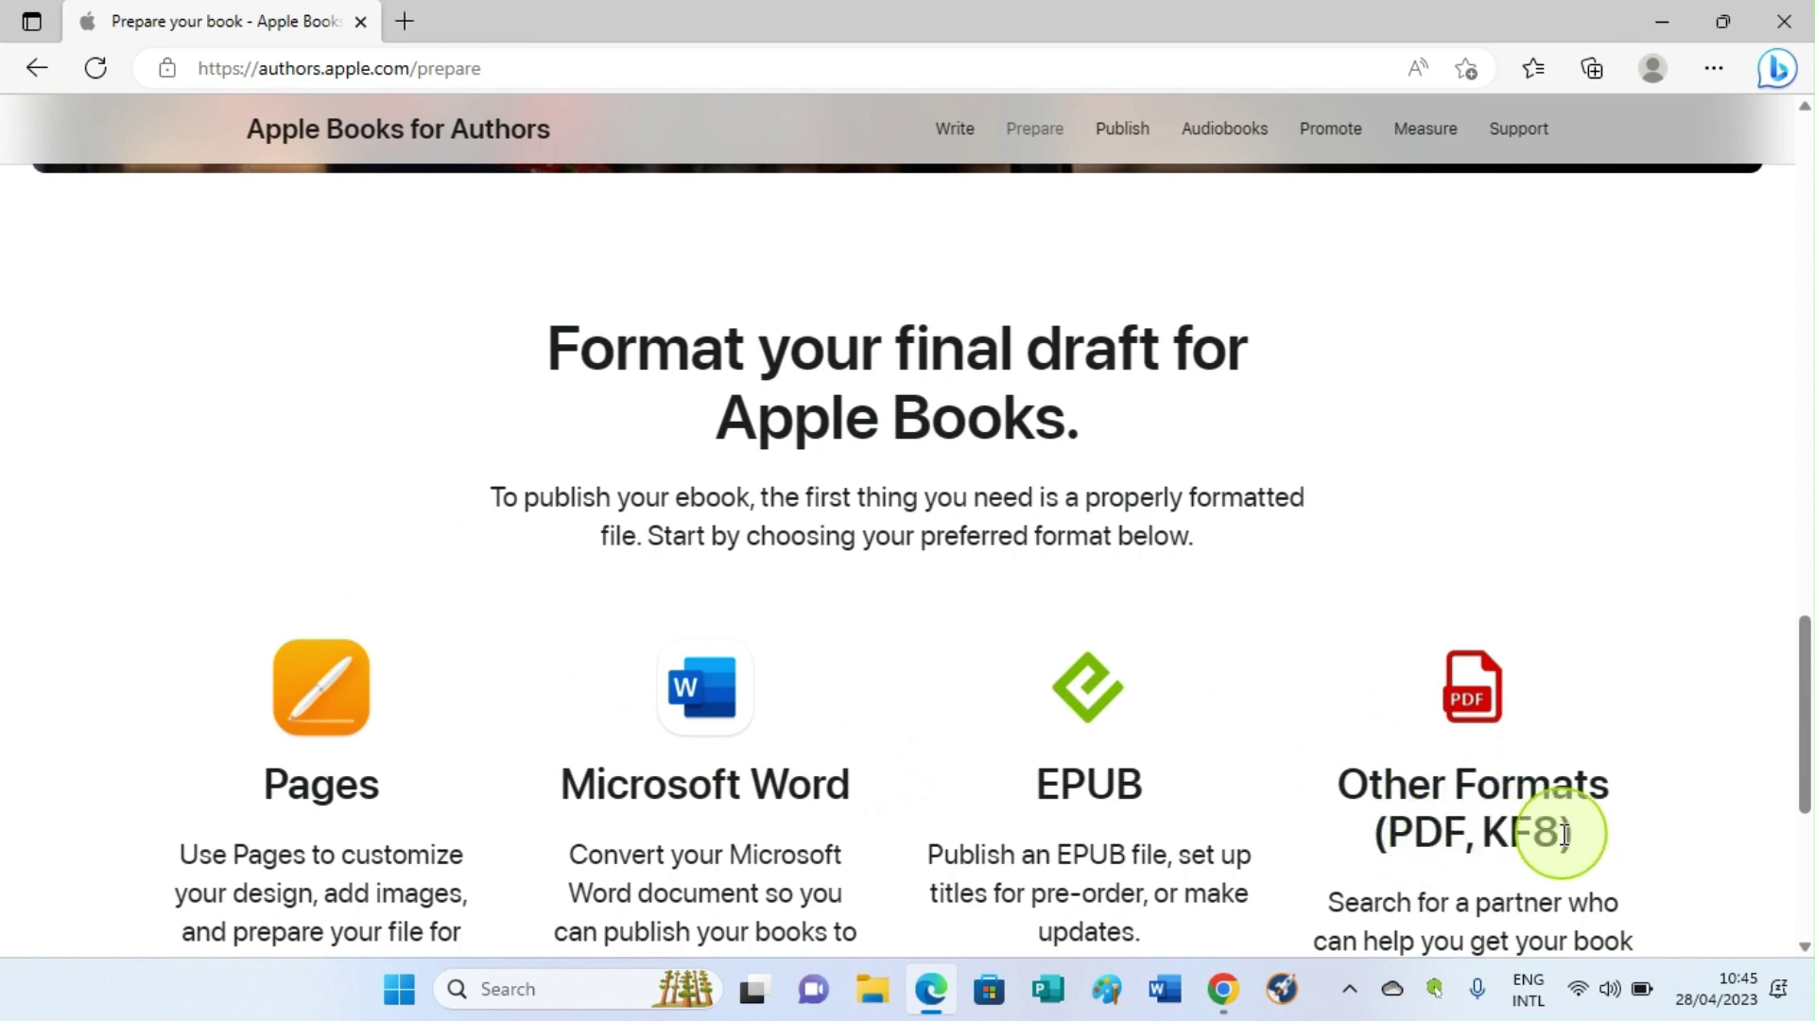
{"action": "scroll", "coordinate": [769, 587], "scroll_direction": "down", "scroll_amount": 3}
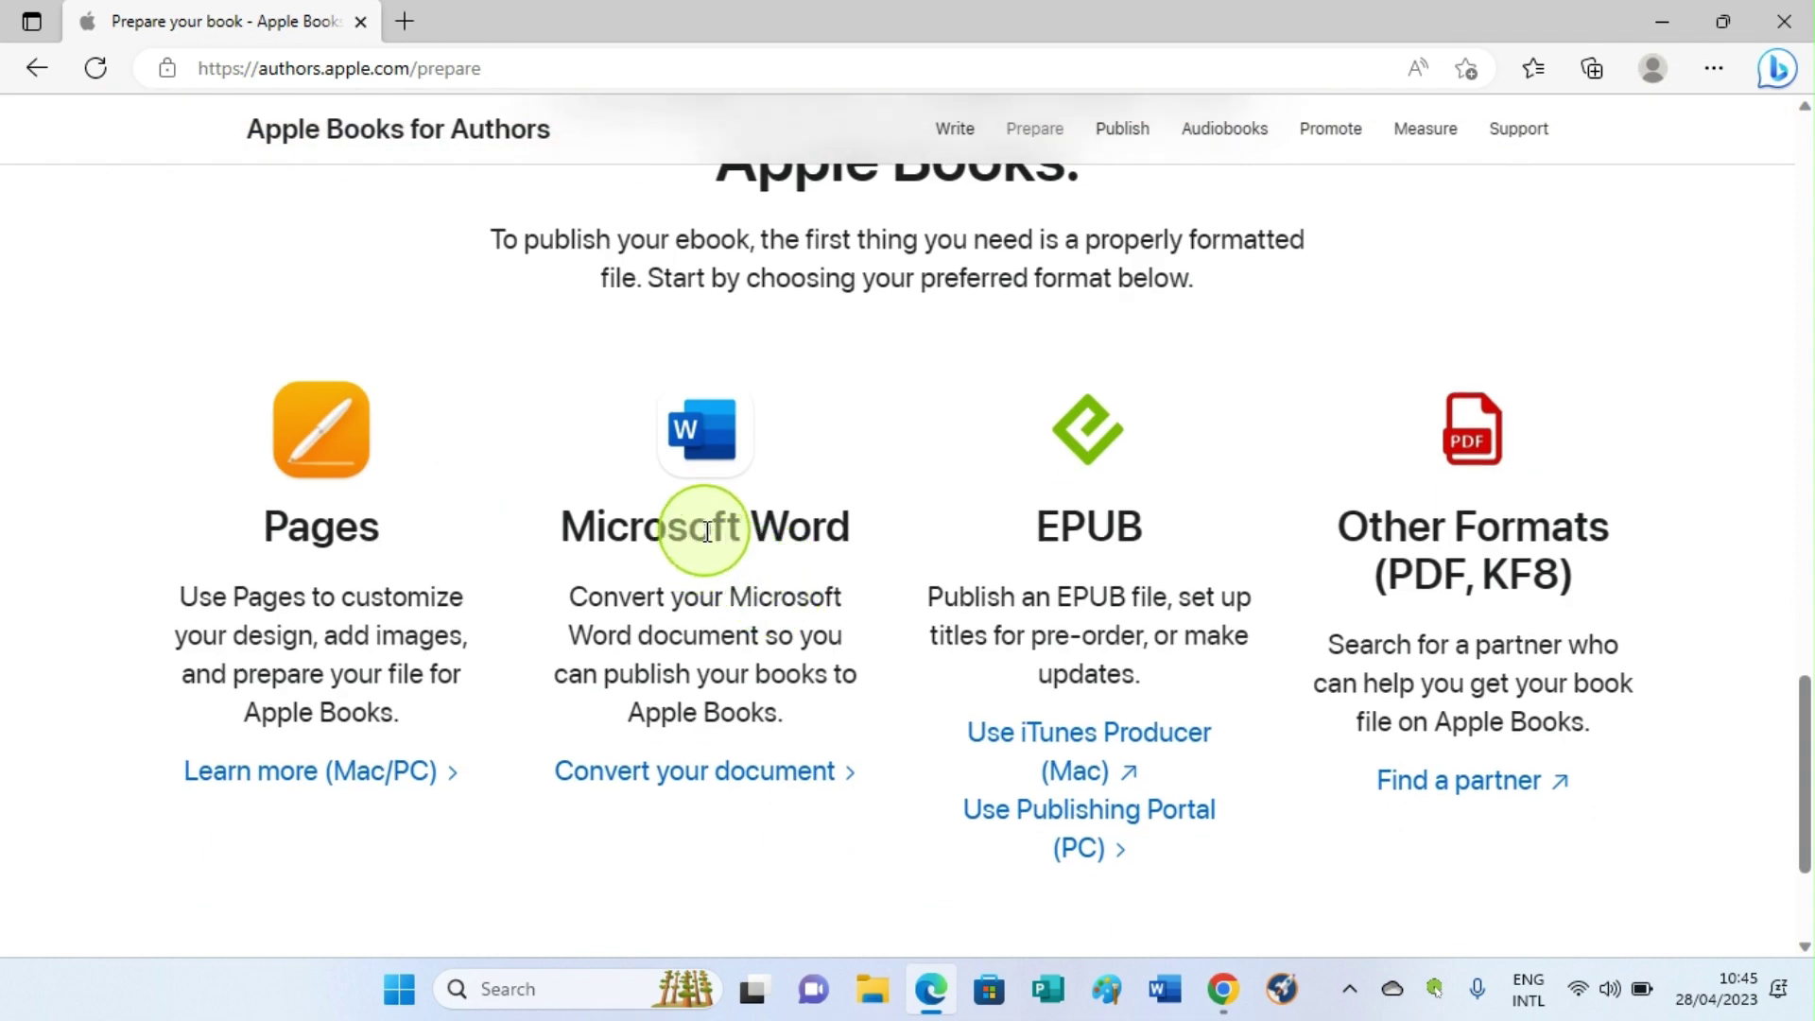
Step: Open 'Convert your document' under Microsoft Word and read the guide's three publishing routes
{"action": "left_click", "coordinate": [746, 783]}
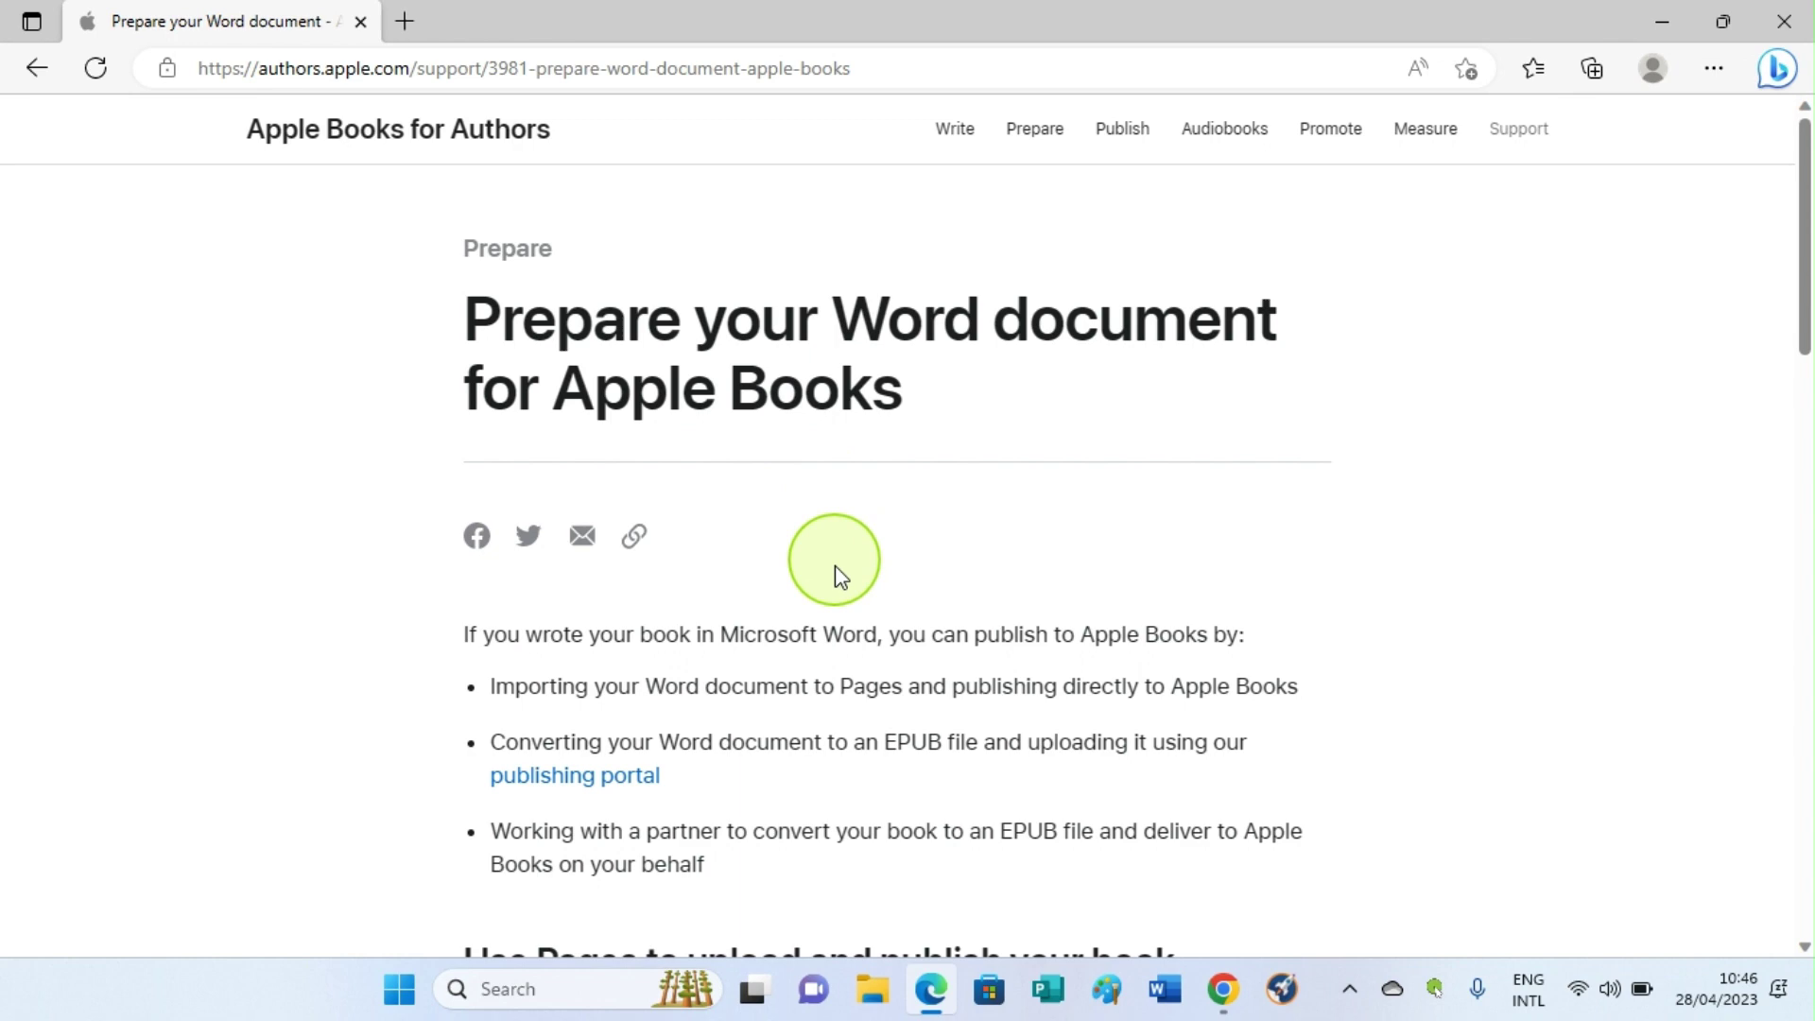
{"action": "scroll", "coordinate": [811, 544], "scroll_direction": "down", "scroll_amount": 1}
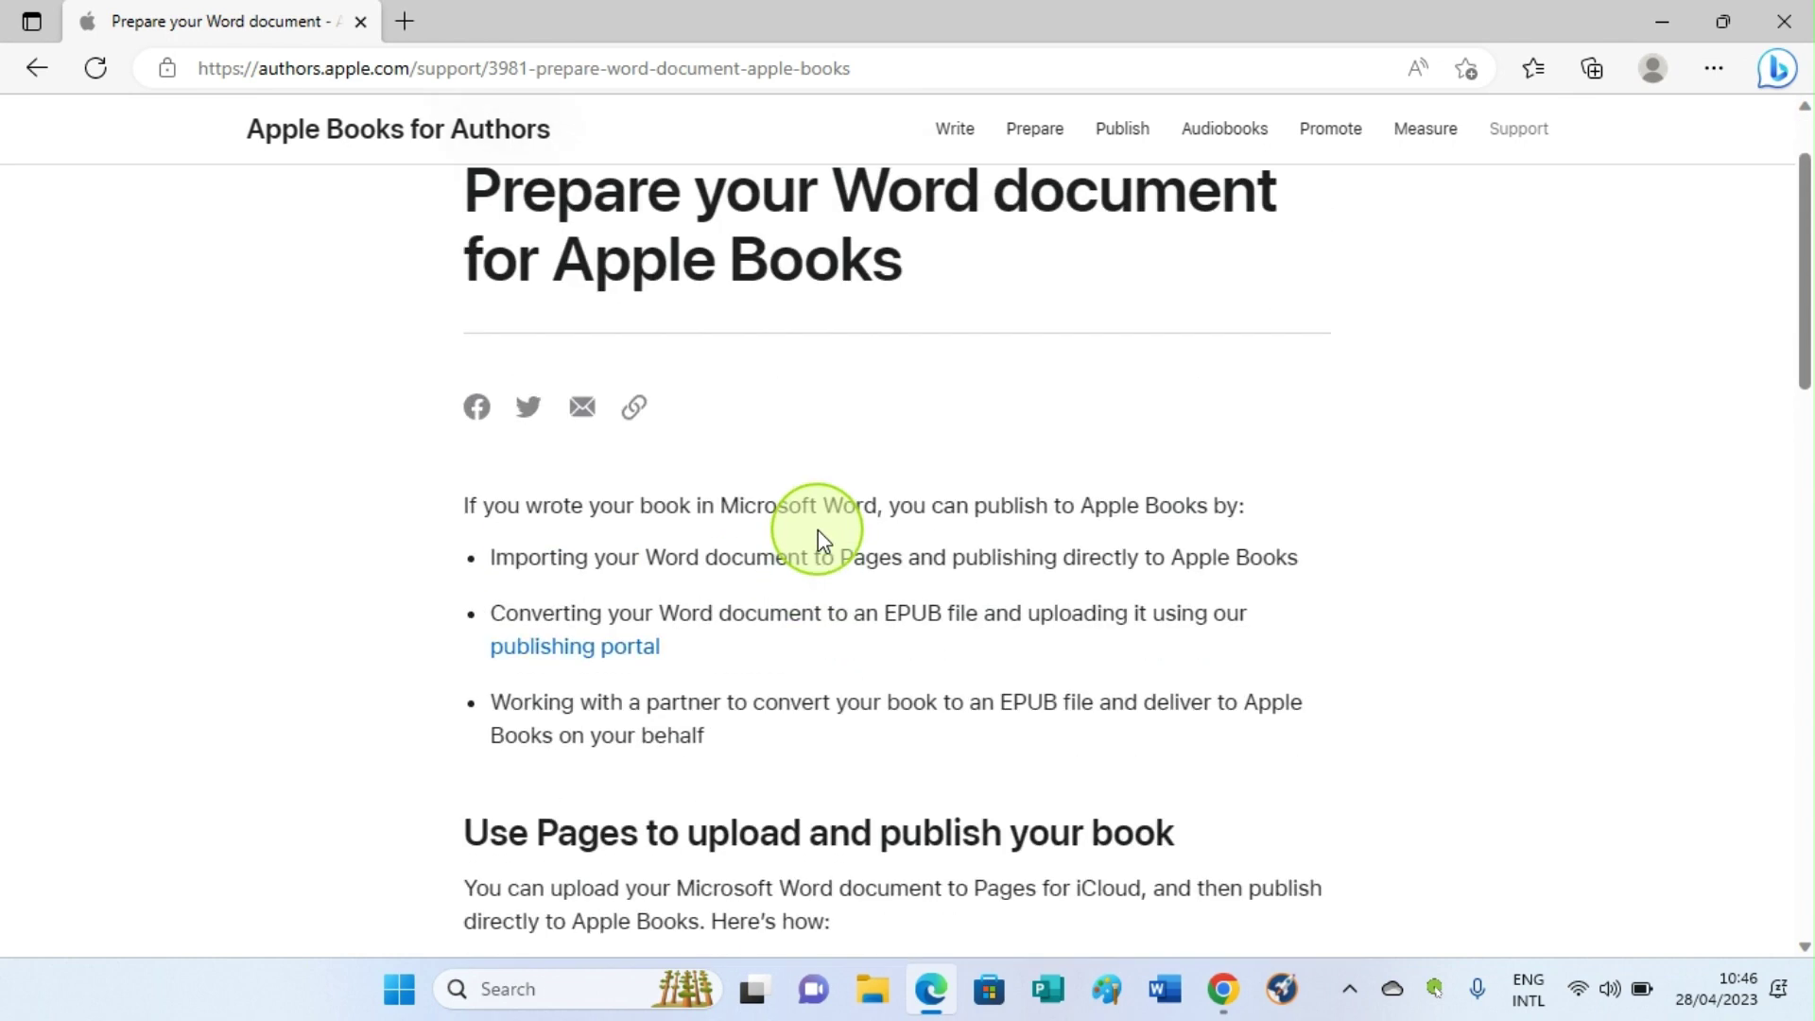
{"action": "scroll", "coordinate": [819, 534], "scroll_direction": "down", "scroll_amount": 2}
{"action": "scroll", "coordinate": [745, 478], "scroll_direction": "up", "scroll_amount": 2}
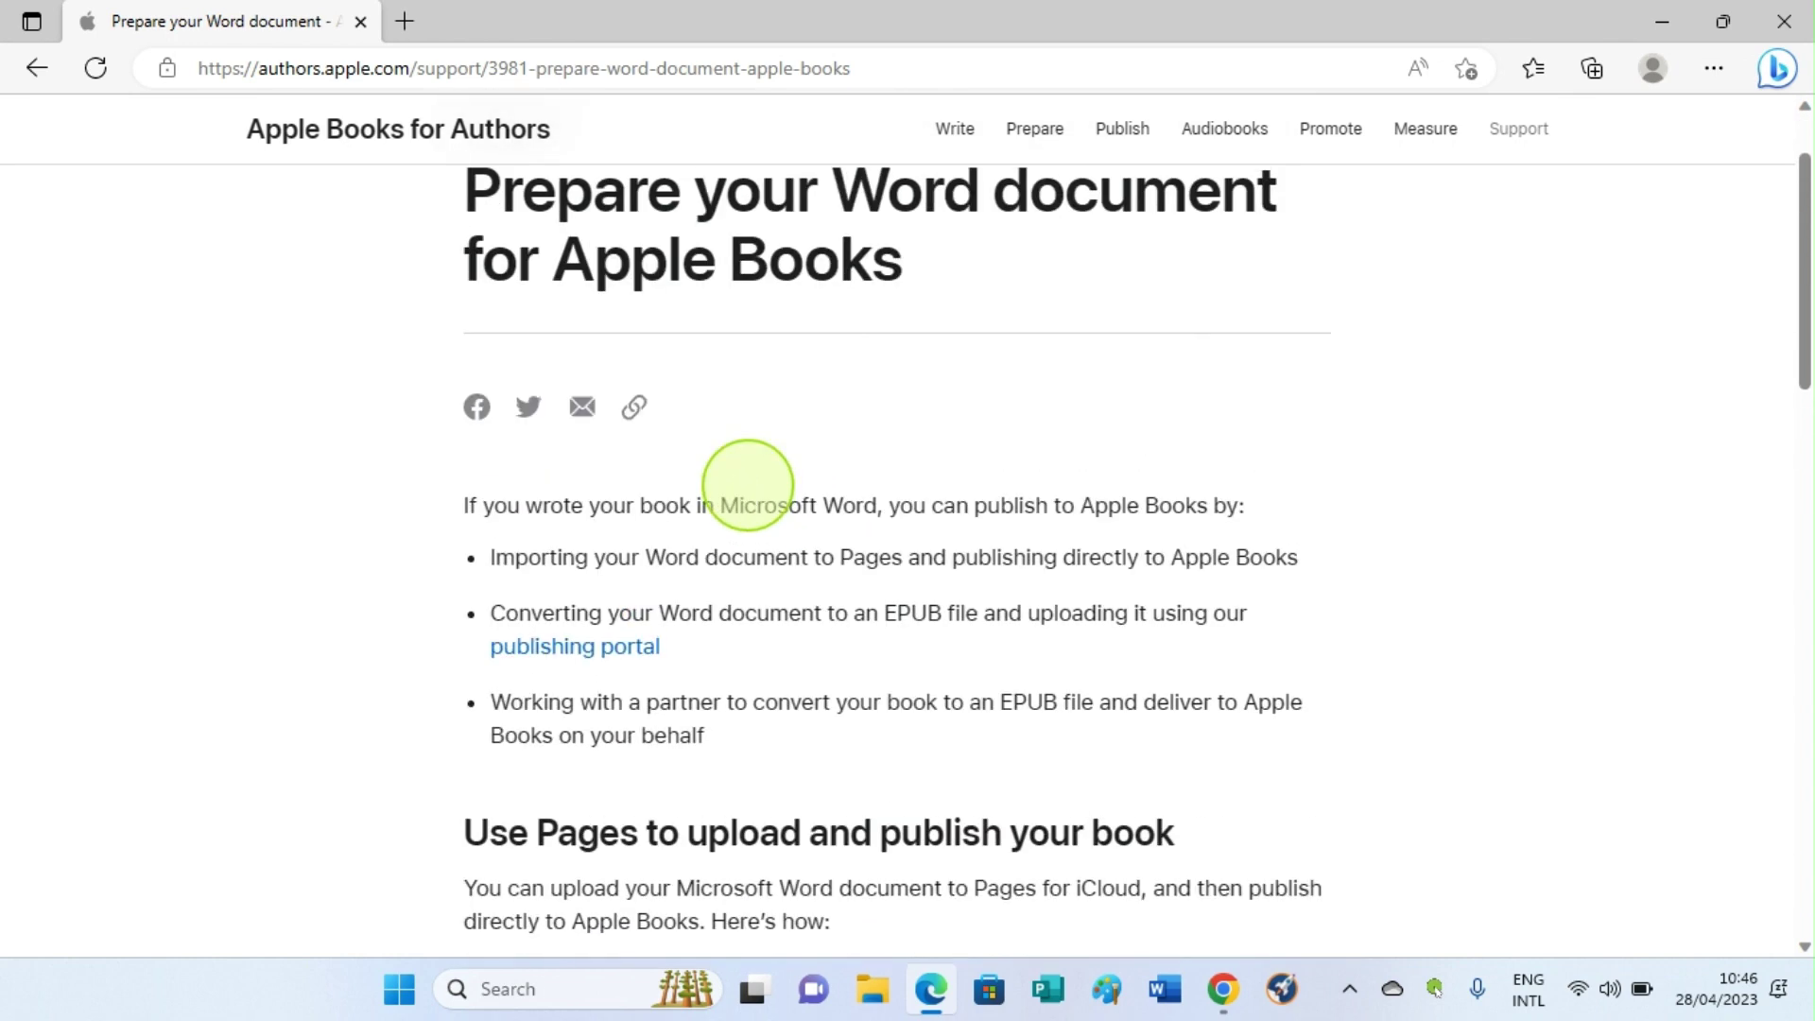
{"action": "scroll", "coordinate": [756, 511], "scroll_direction": "down", "scroll_amount": 1}
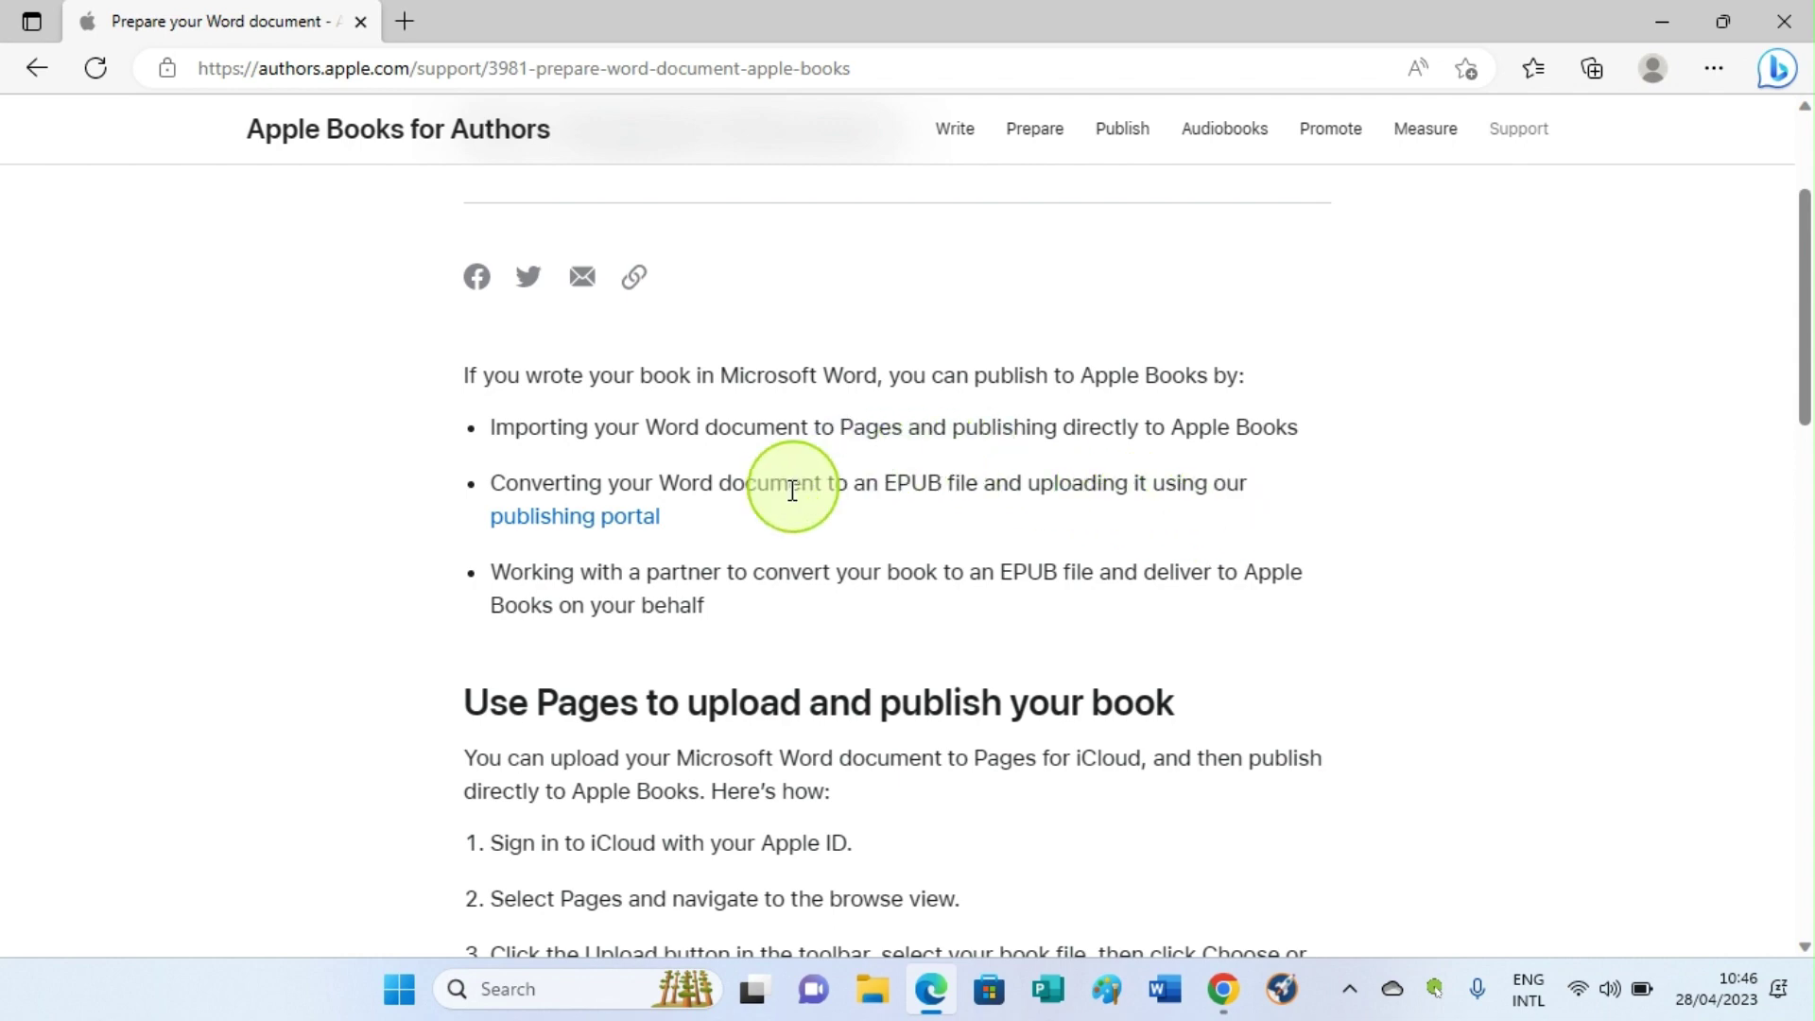
{"action": "scroll", "coordinate": [763, 539], "scroll_direction": "down", "scroll_amount": 1}
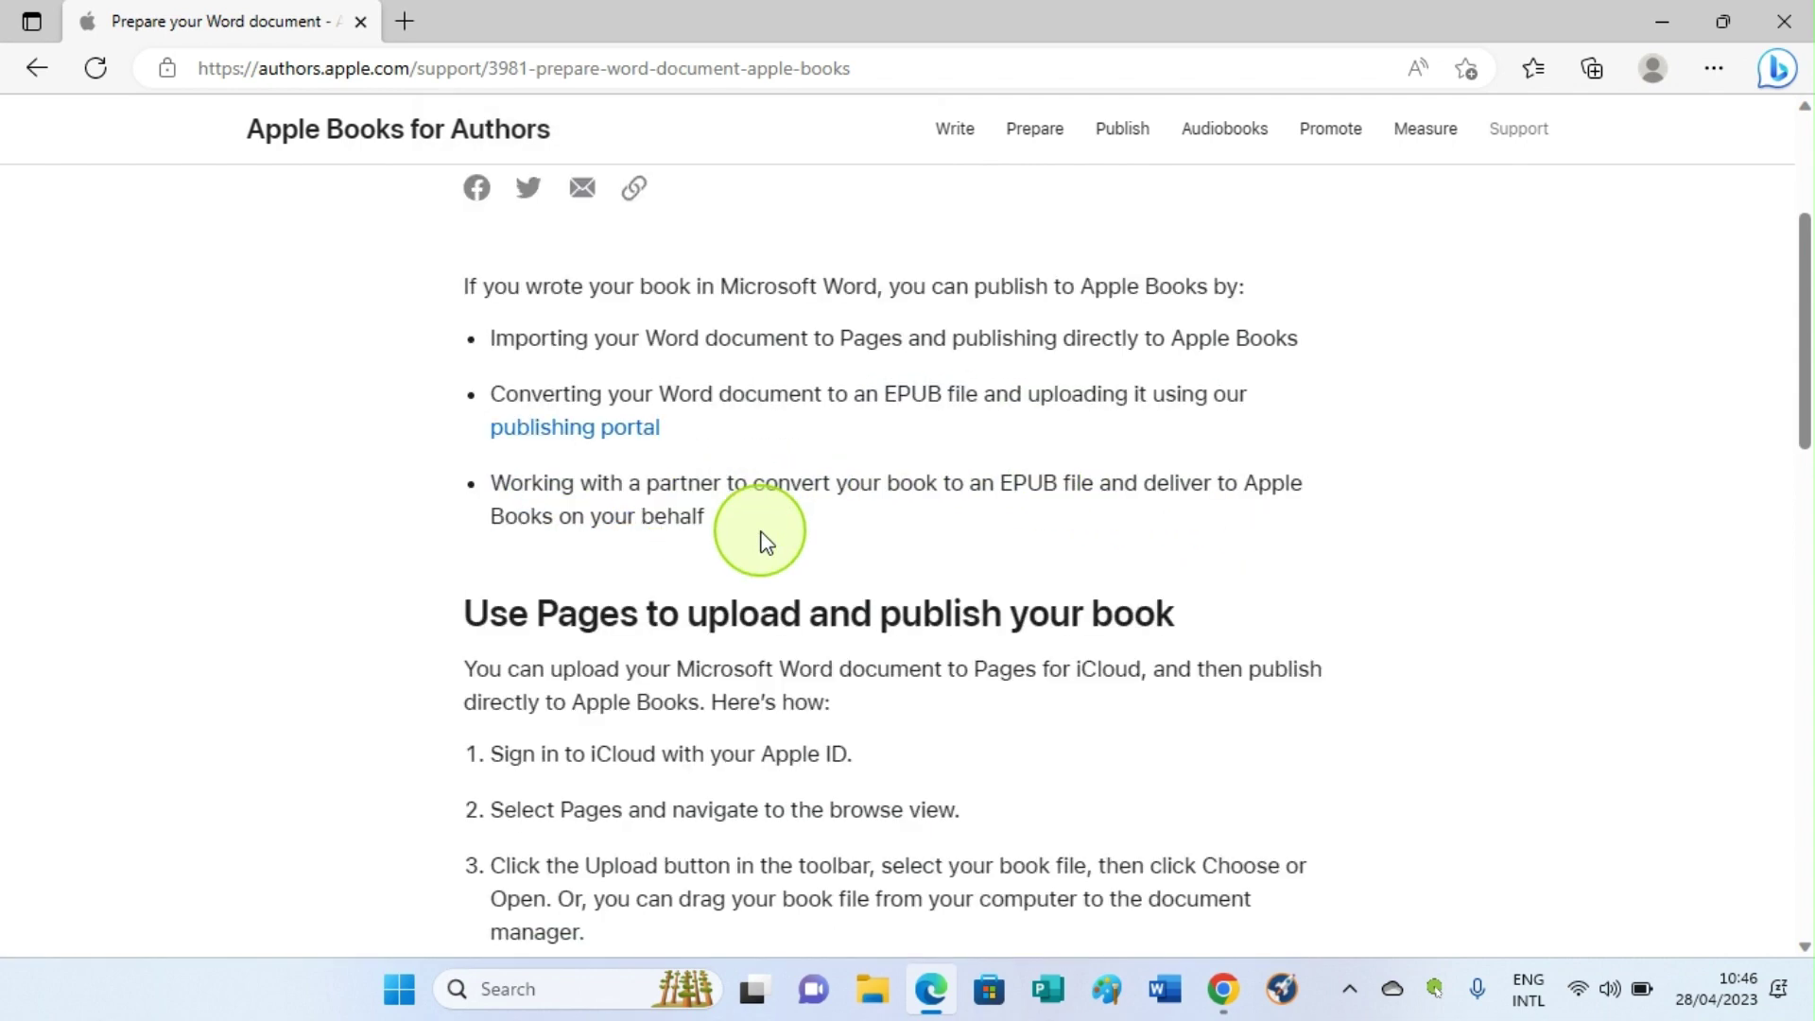
{"action": "scroll", "coordinate": [763, 539], "scroll_direction": "down", "scroll_amount": 2}
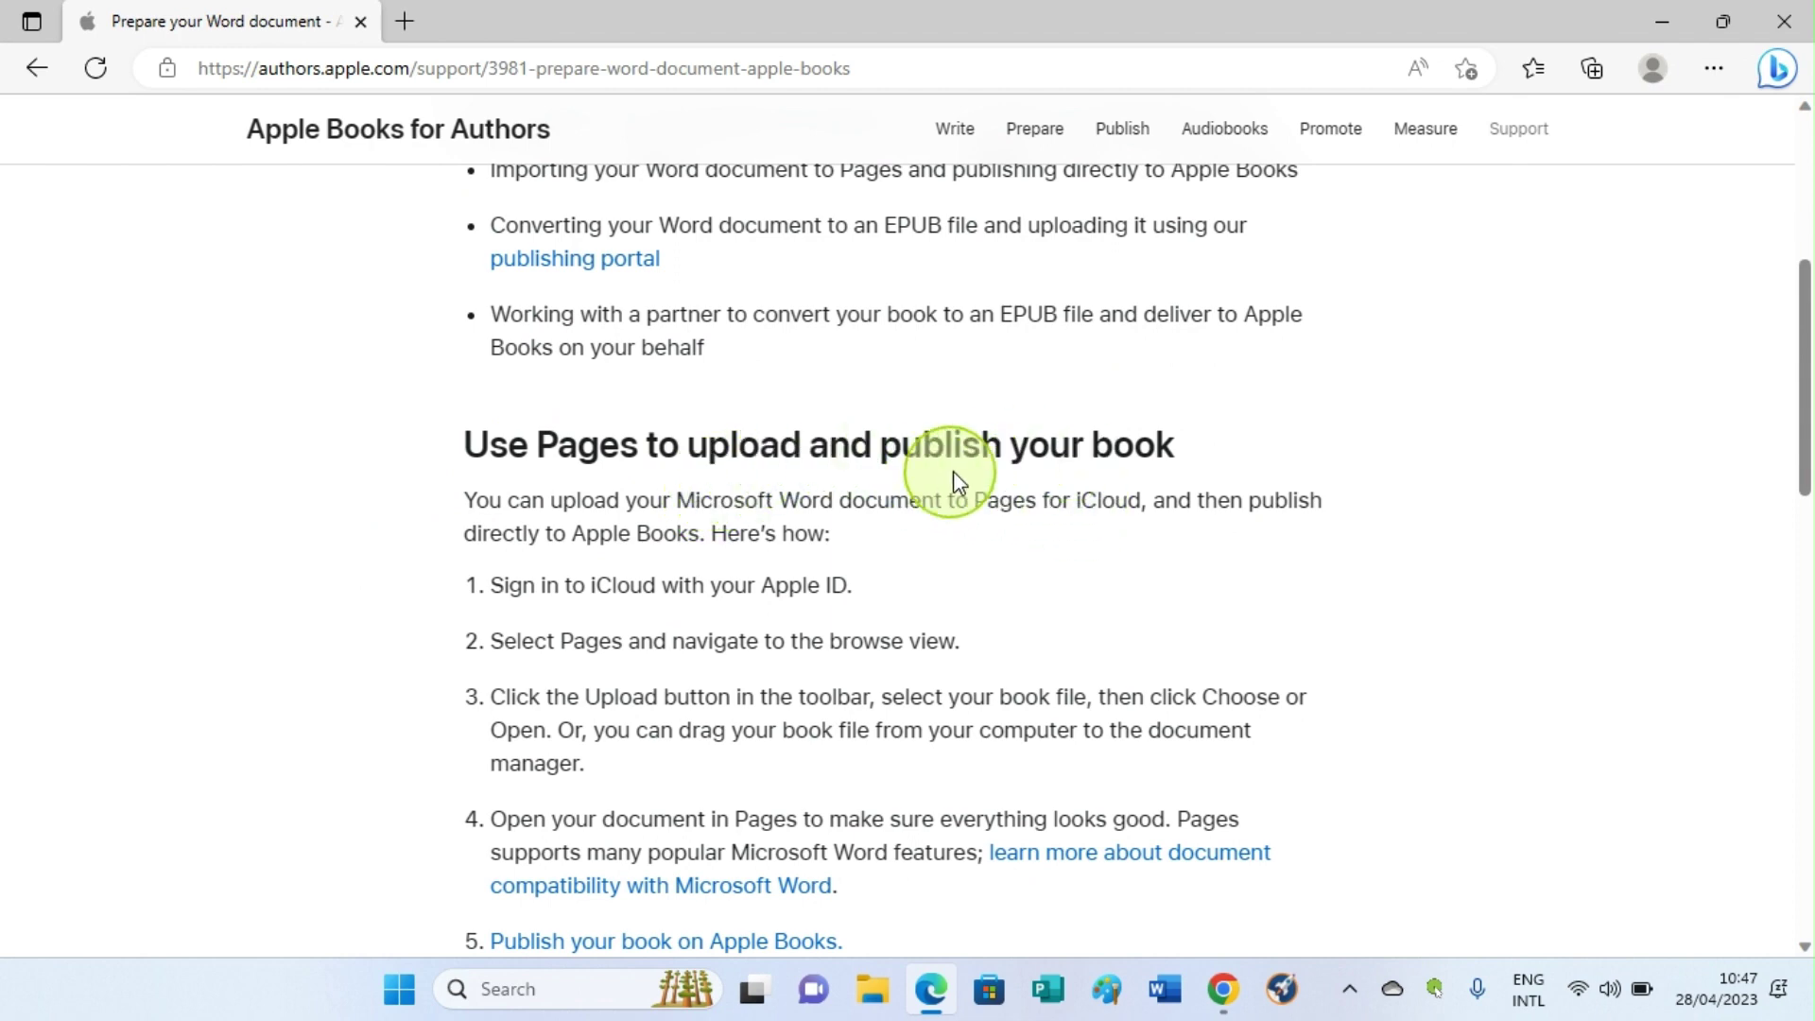
{"action": "scroll", "coordinate": [1087, 461], "scroll_direction": "down", "scroll_amount": 6}
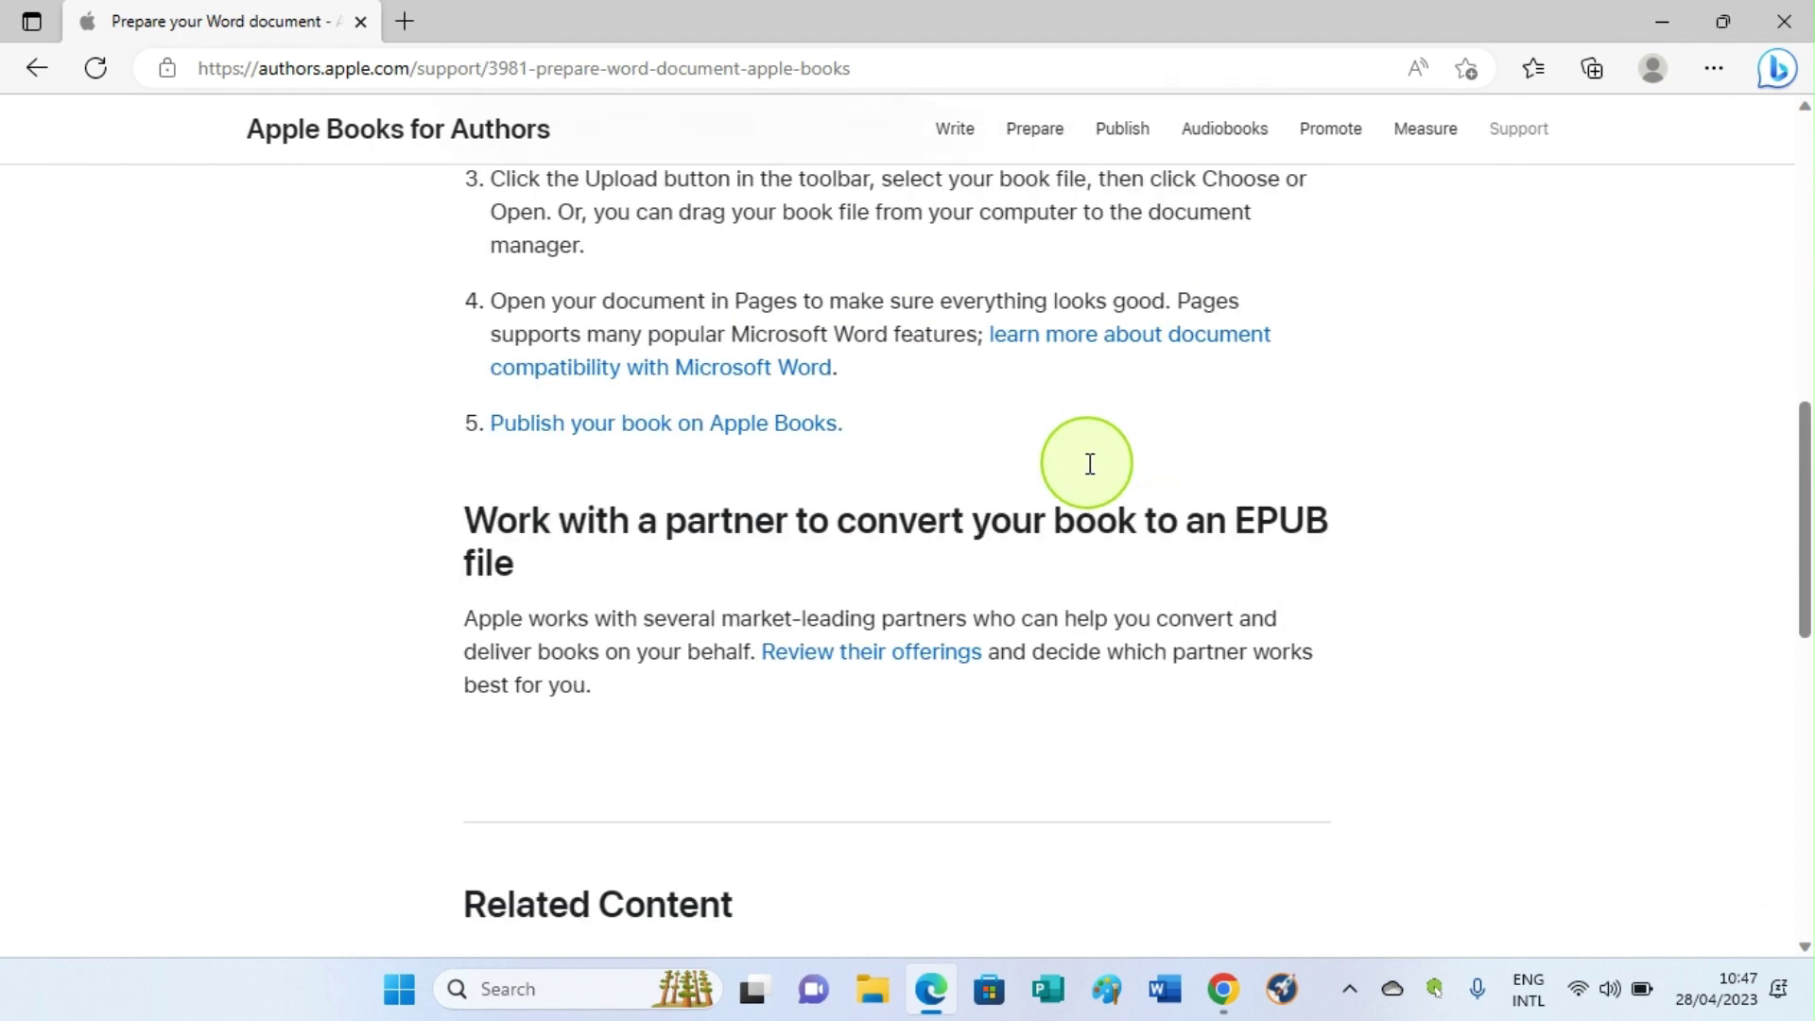
{"action": "scroll", "coordinate": [1087, 462], "scroll_direction": "down", "scroll_amount": 3}
{"action": "scroll", "coordinate": [1086, 462], "scroll_direction": "up", "scroll_amount": 4}
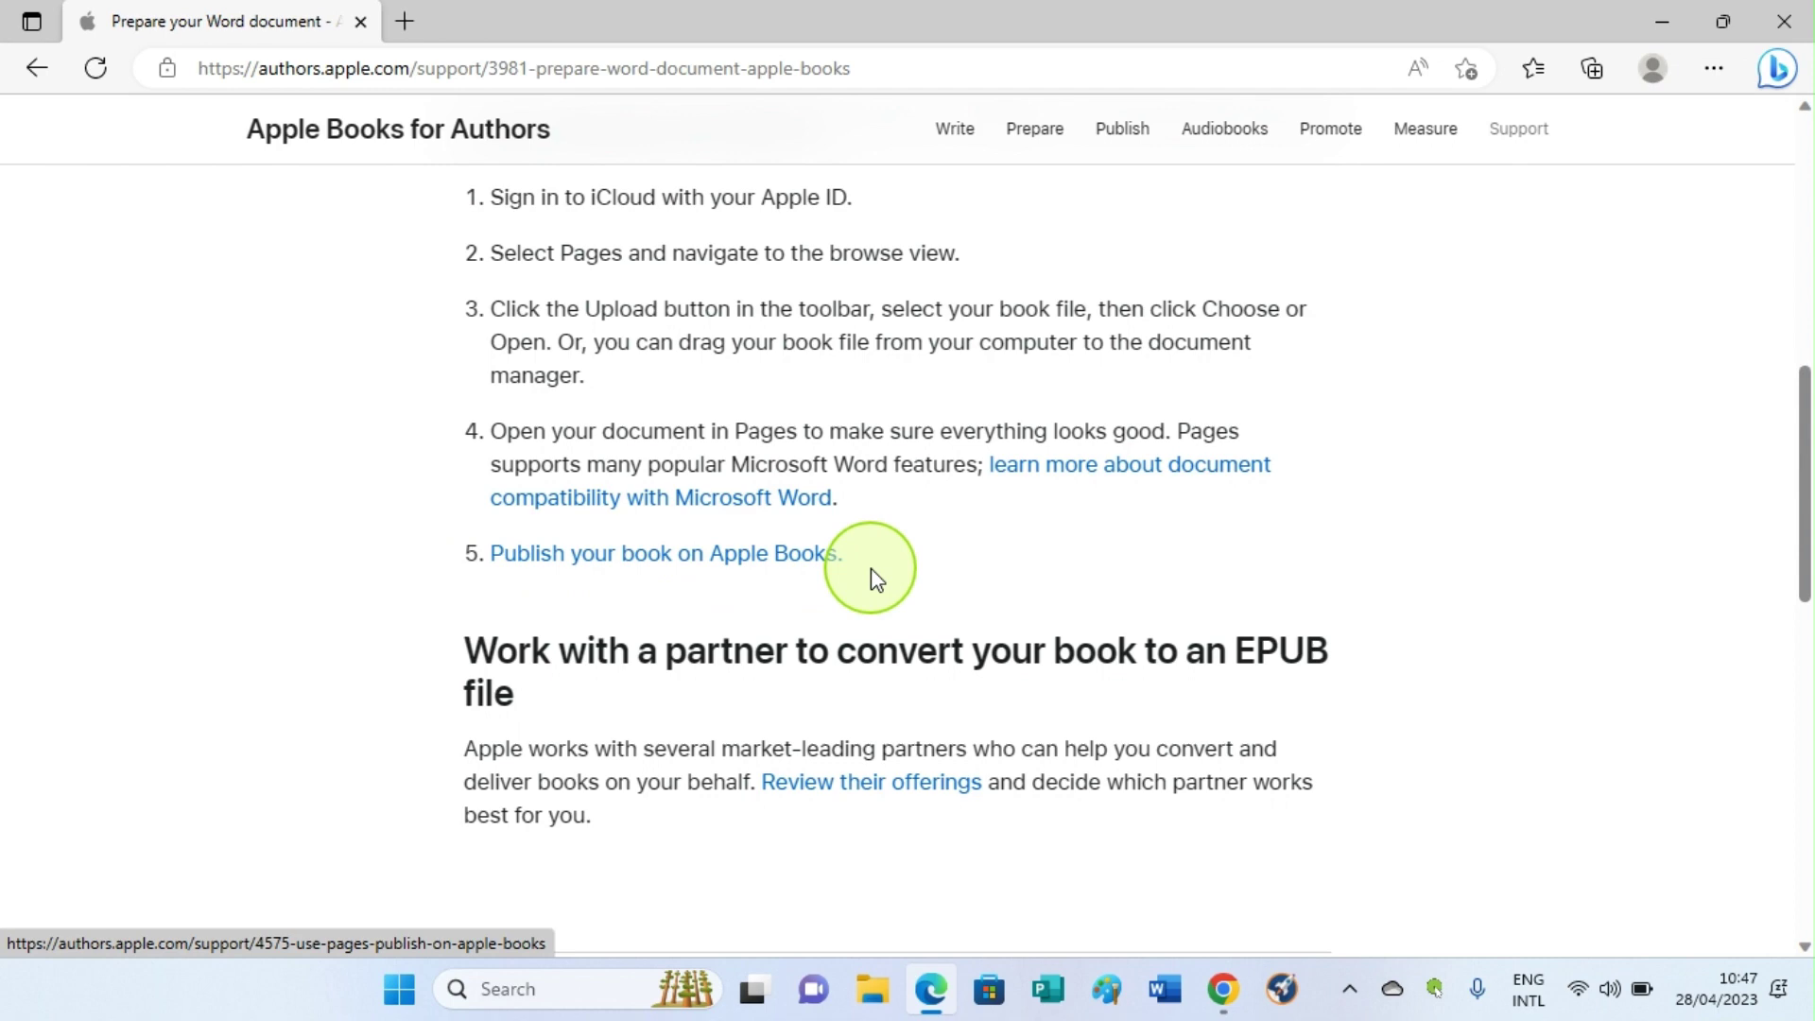
{"action": "scroll", "coordinate": [775, 367], "scroll_direction": "up", "scroll_amount": 3}
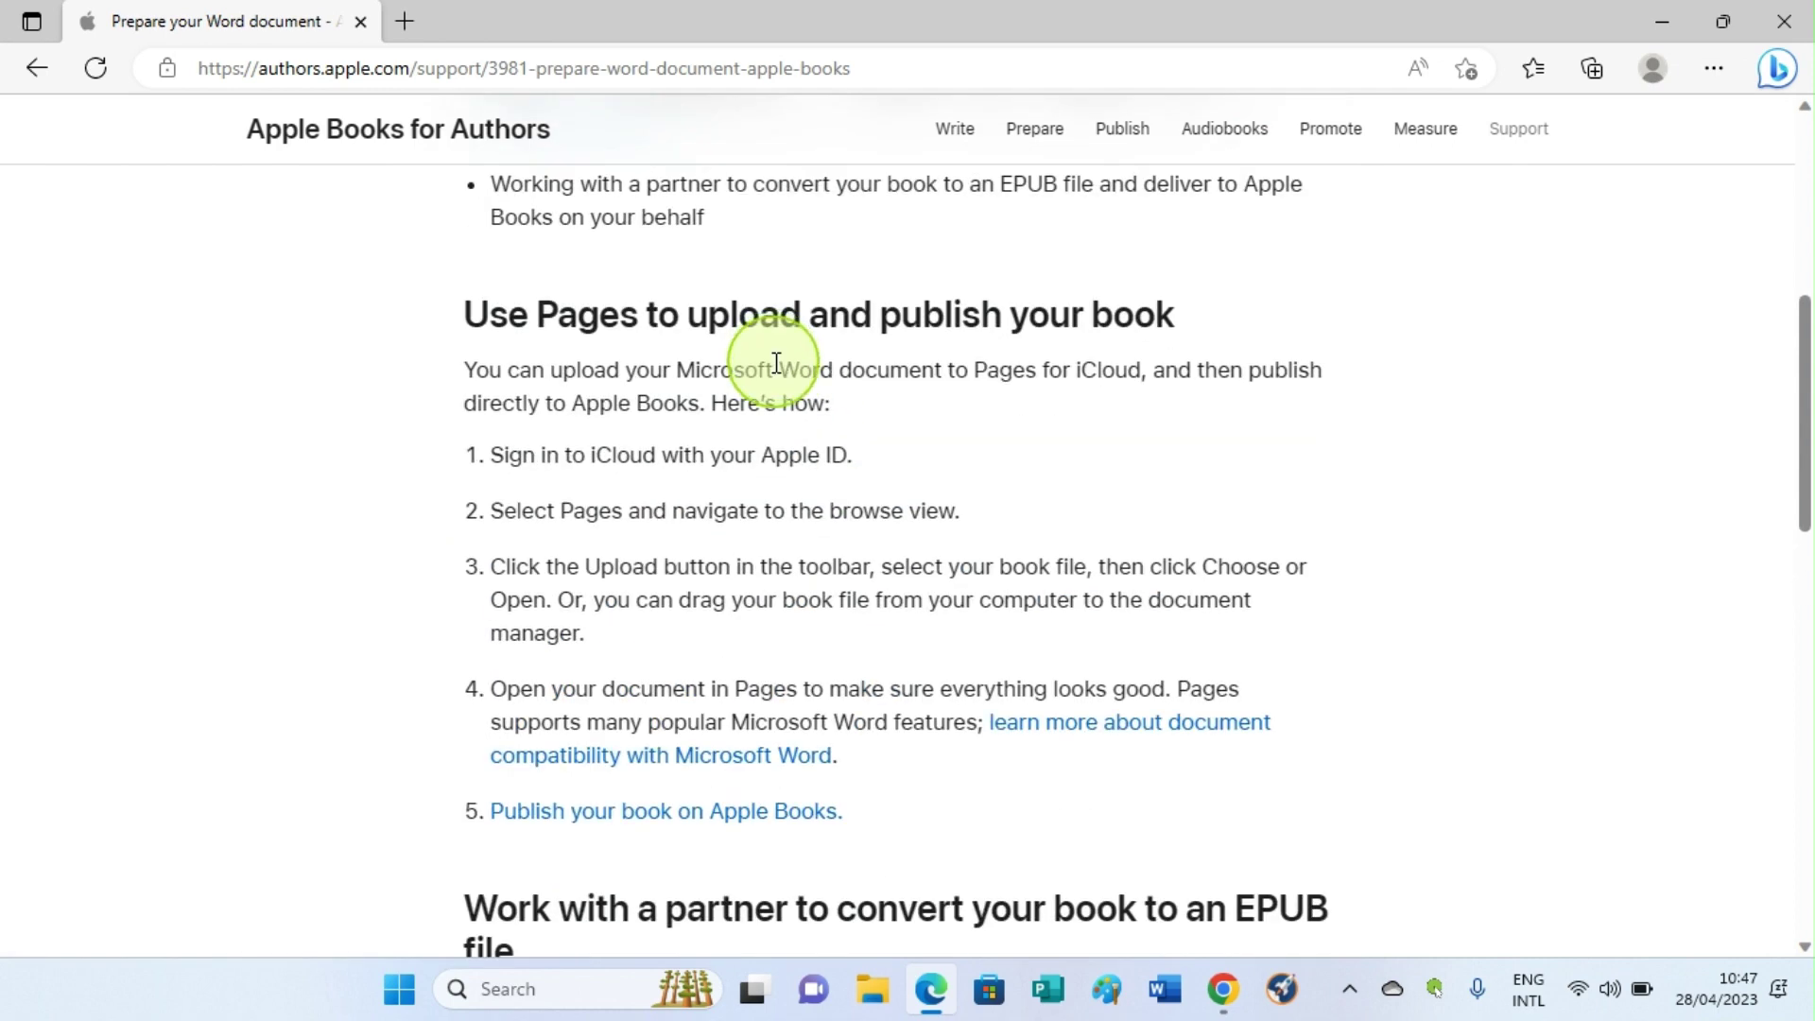
{"action": "scroll", "coordinate": [756, 382], "scroll_direction": "down", "scroll_amount": 3}
{"action": "scroll", "coordinate": [738, 393], "scroll_direction": "up", "scroll_amount": 6}
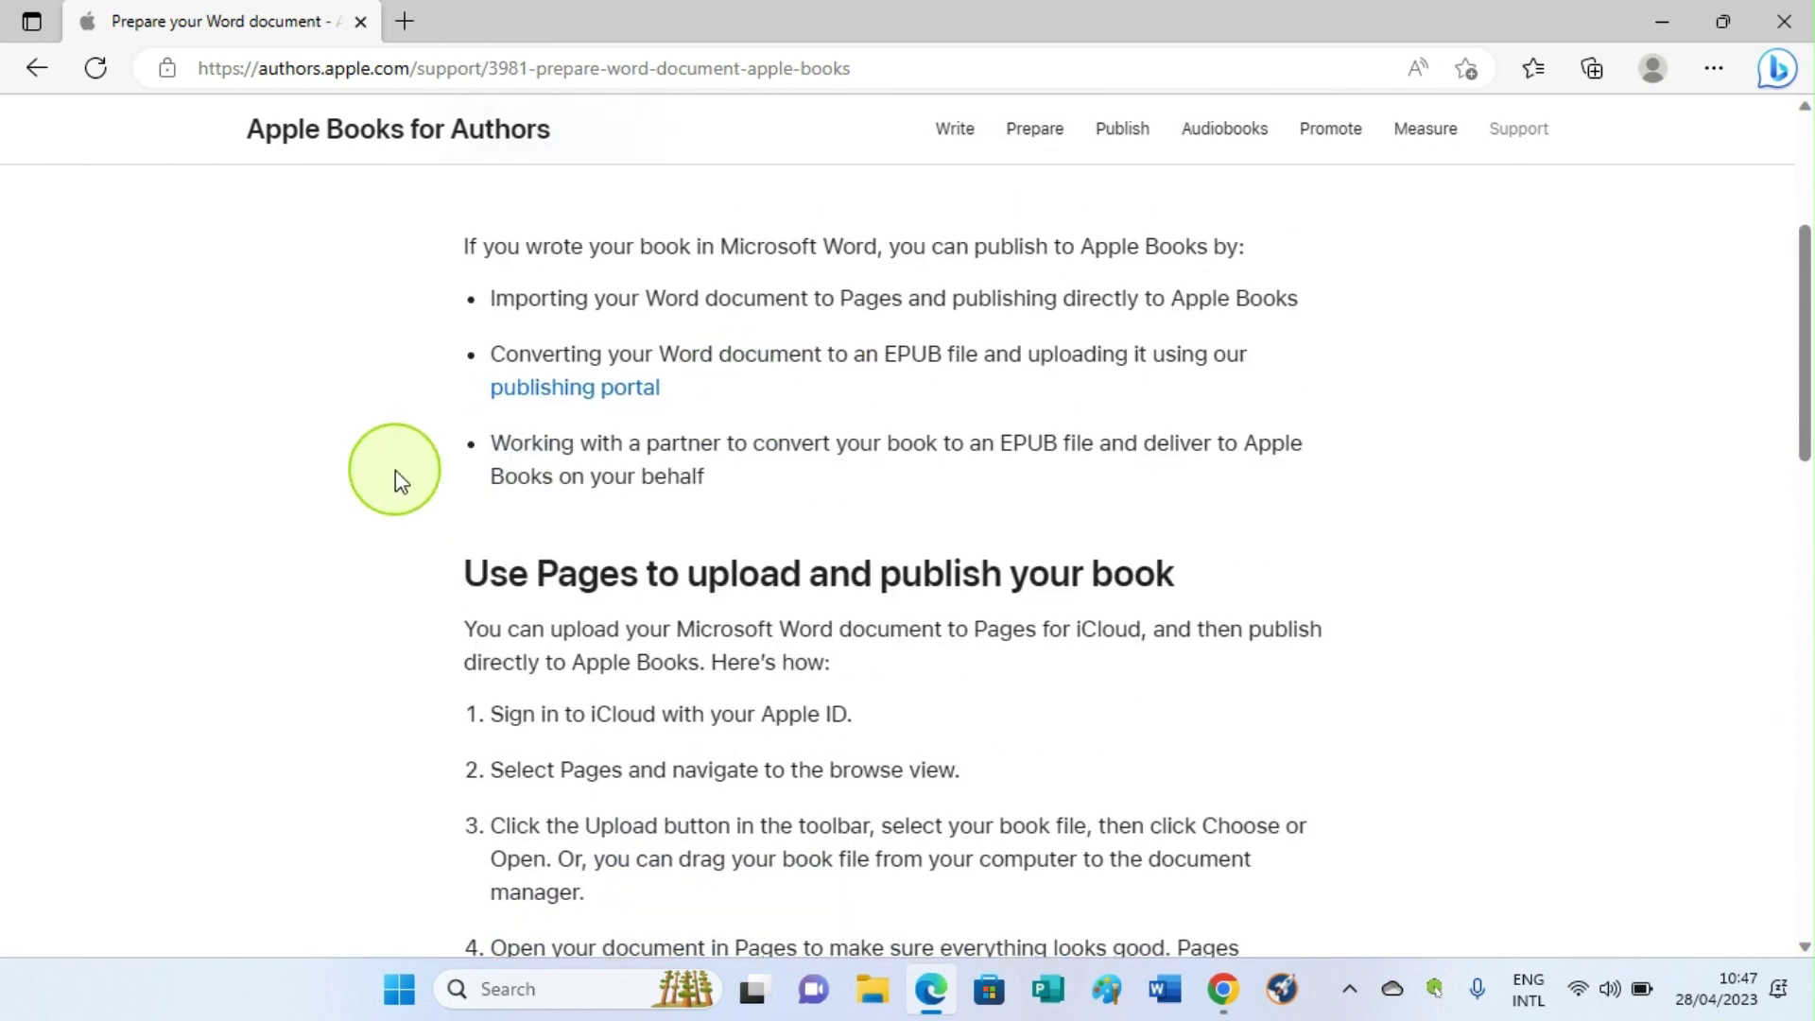
{"action": "scroll", "coordinate": [498, 390], "scroll_direction": "up", "scroll_amount": 3}
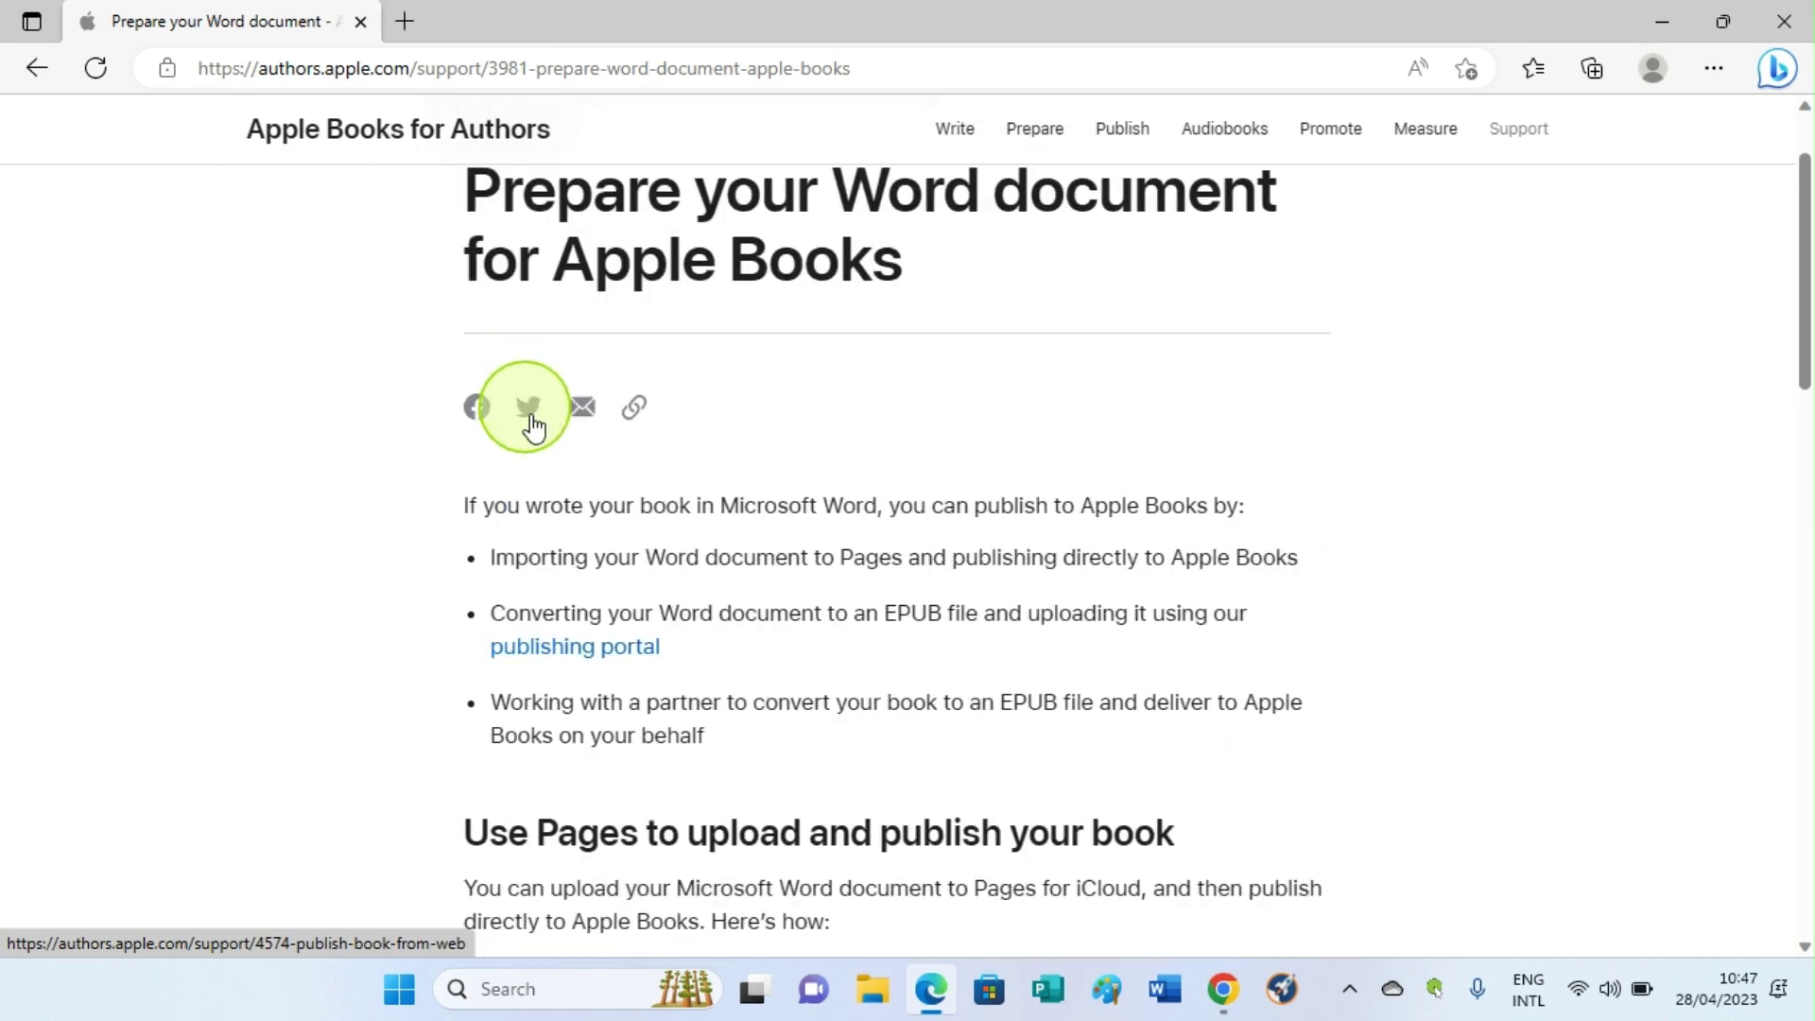
{"action": "scroll", "coordinate": [605, 488], "scroll_direction": "up", "scroll_amount": 2}
{"action": "scroll", "coordinate": [615, 557], "scroll_direction": "down", "scroll_amount": 2}
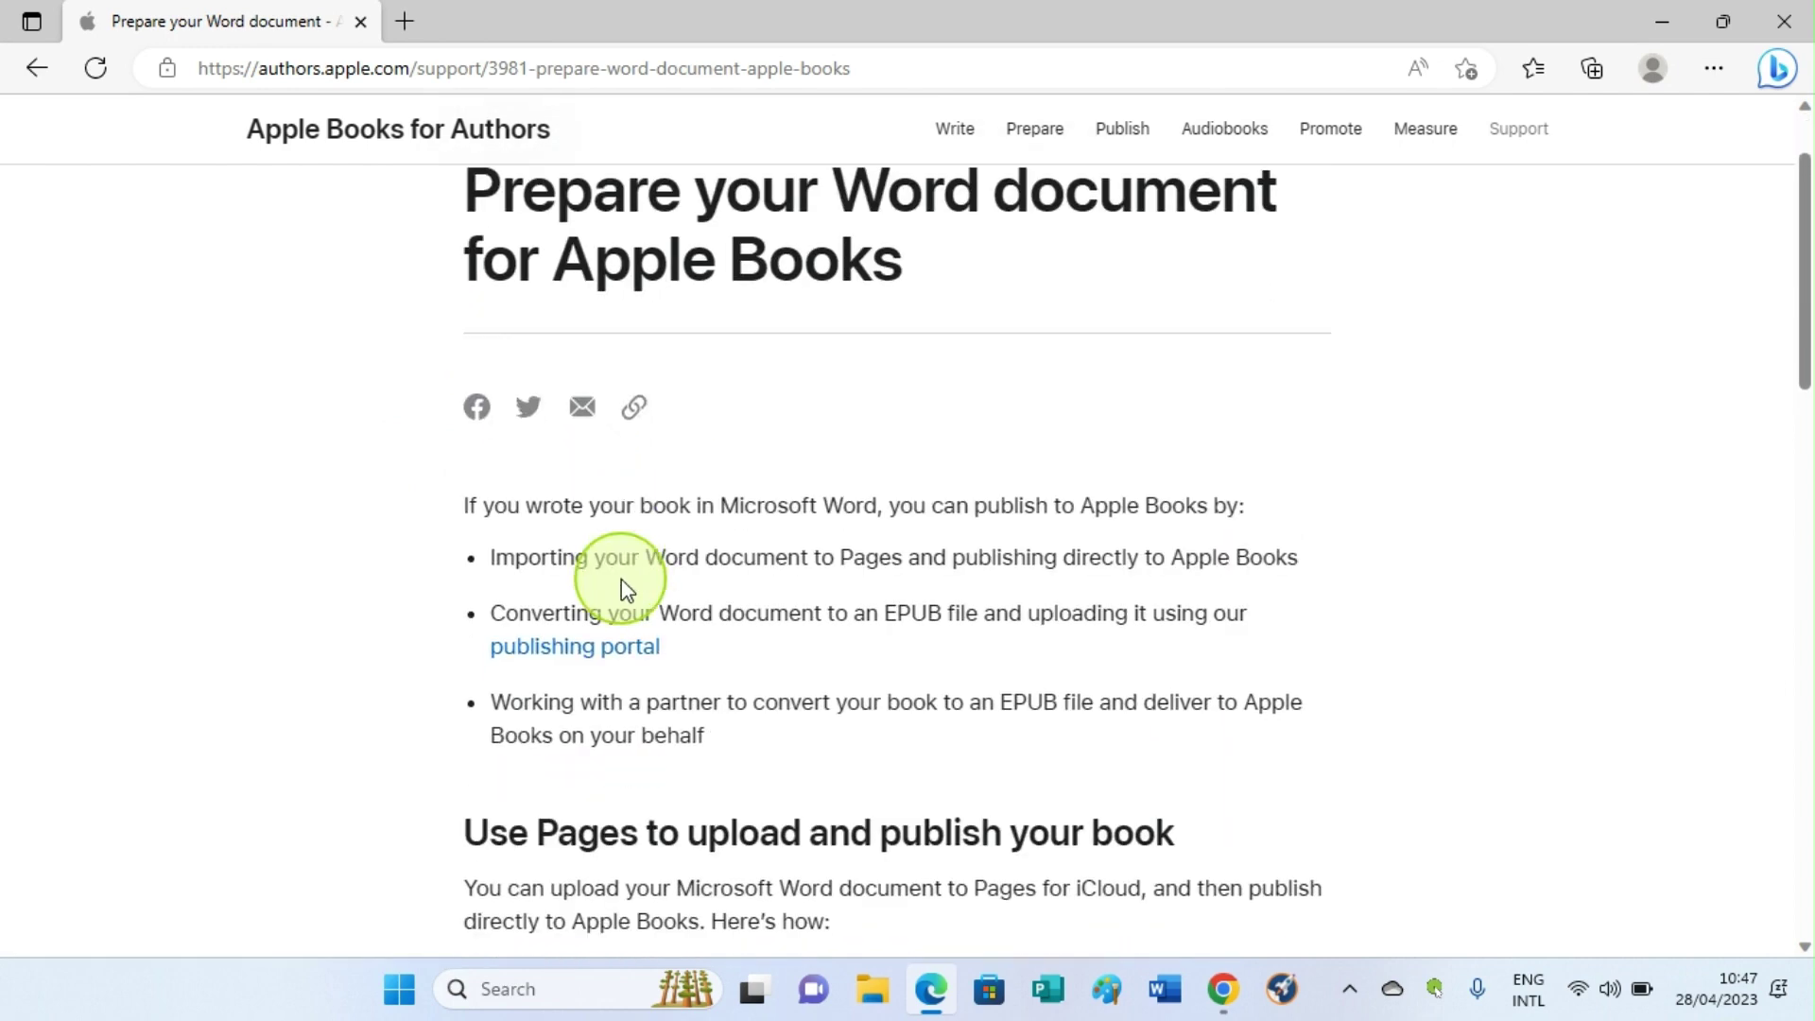
{"action": "scroll", "coordinate": [618, 580], "scroll_direction": "up", "scroll_amount": 2}
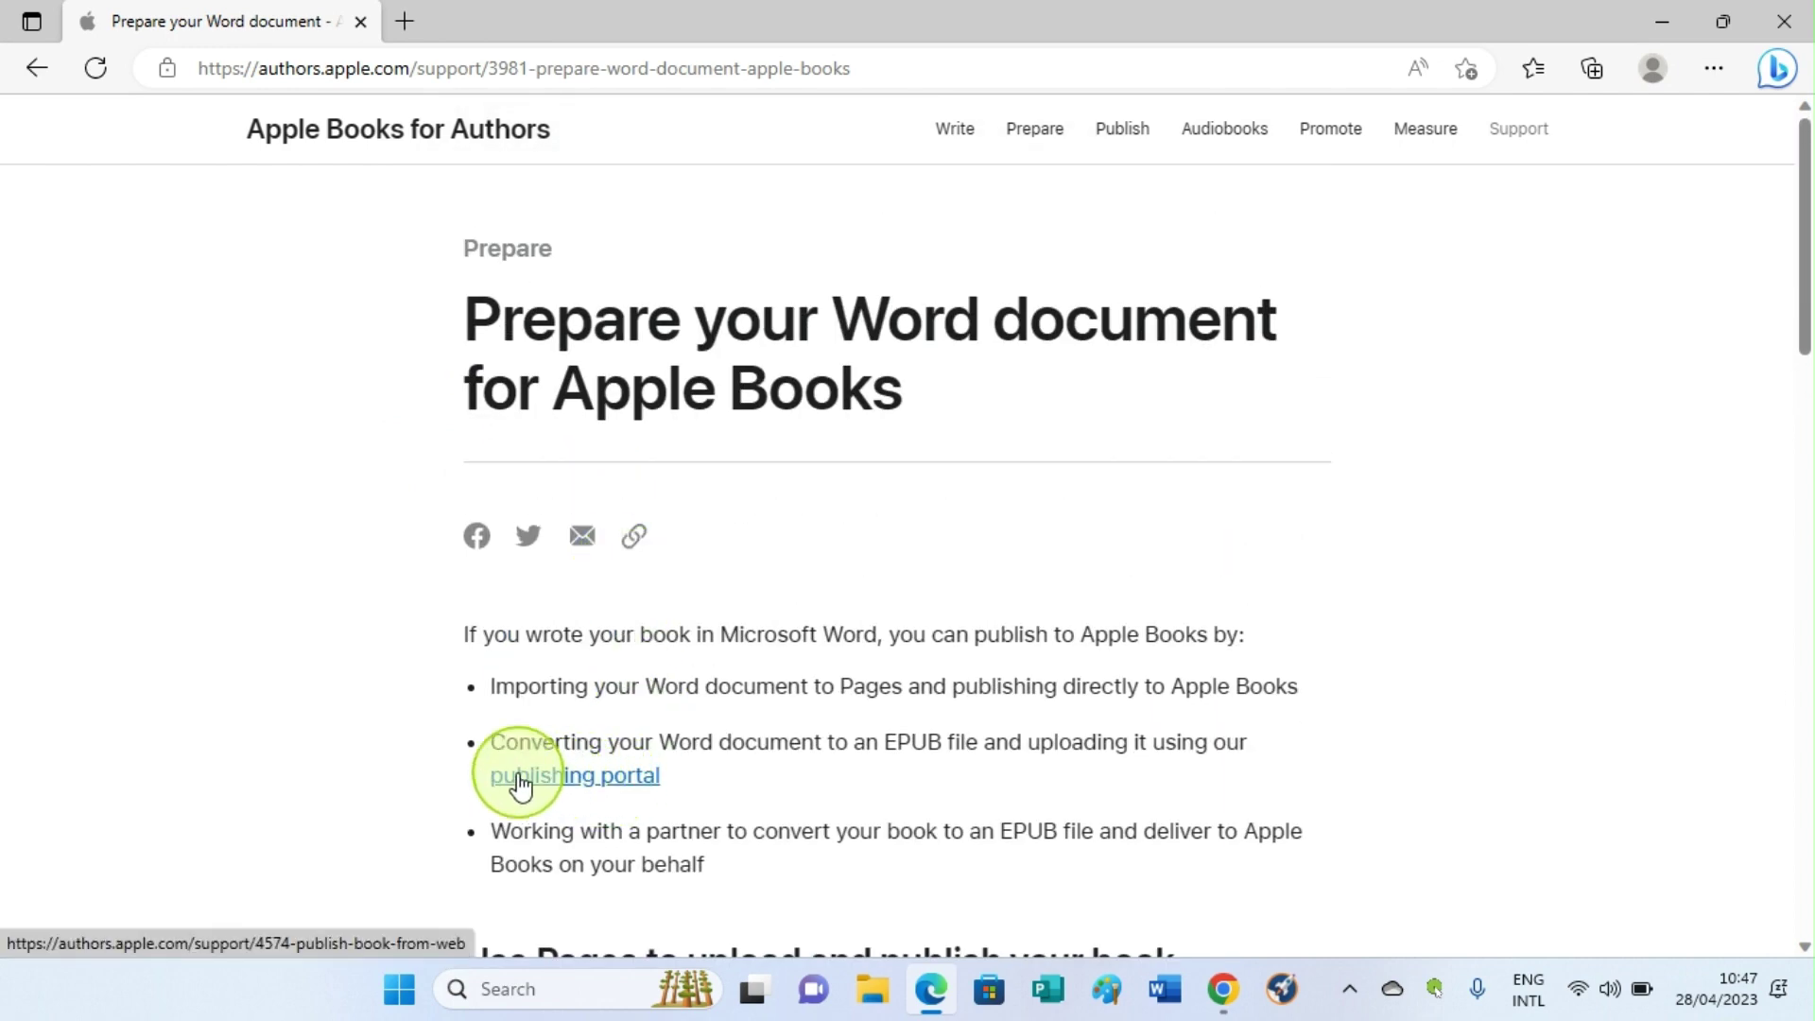
Step: Go to the publishing portal and choose to sign in to iTunes Connect
{"action": "left_click", "coordinate": [615, 788]}
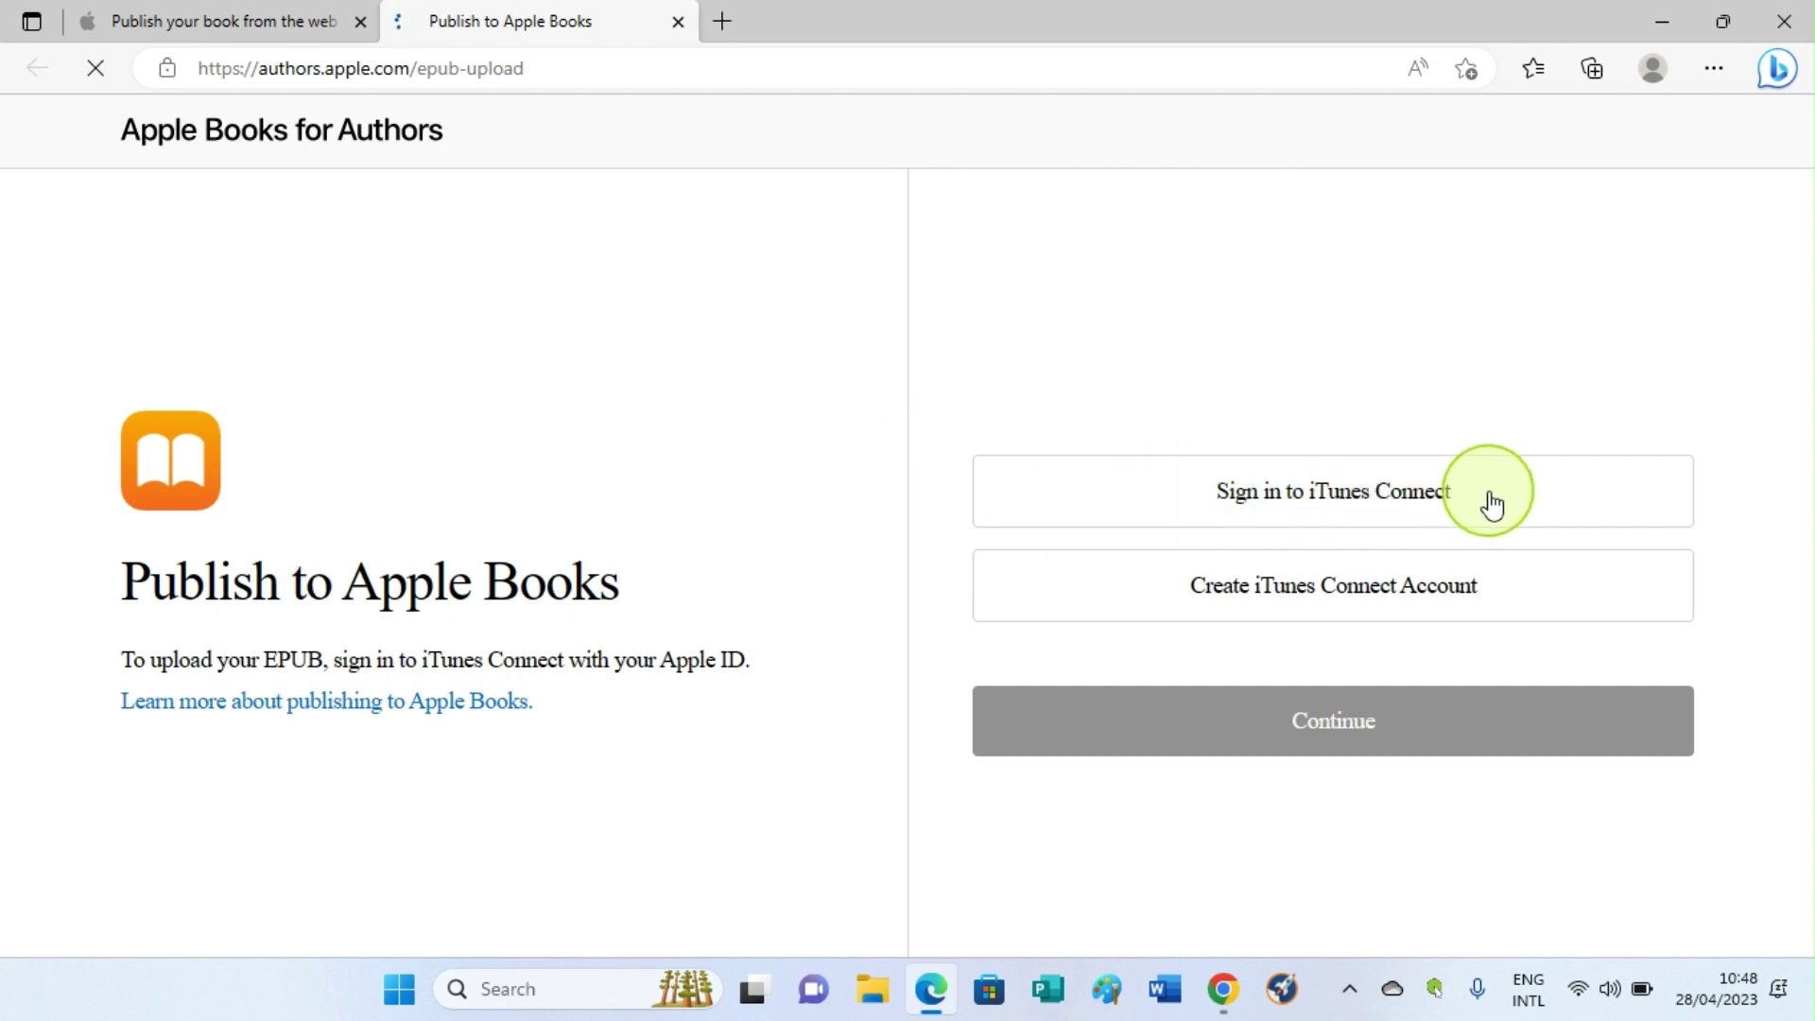
{"action": "left_click", "coordinate": [1276, 511]}
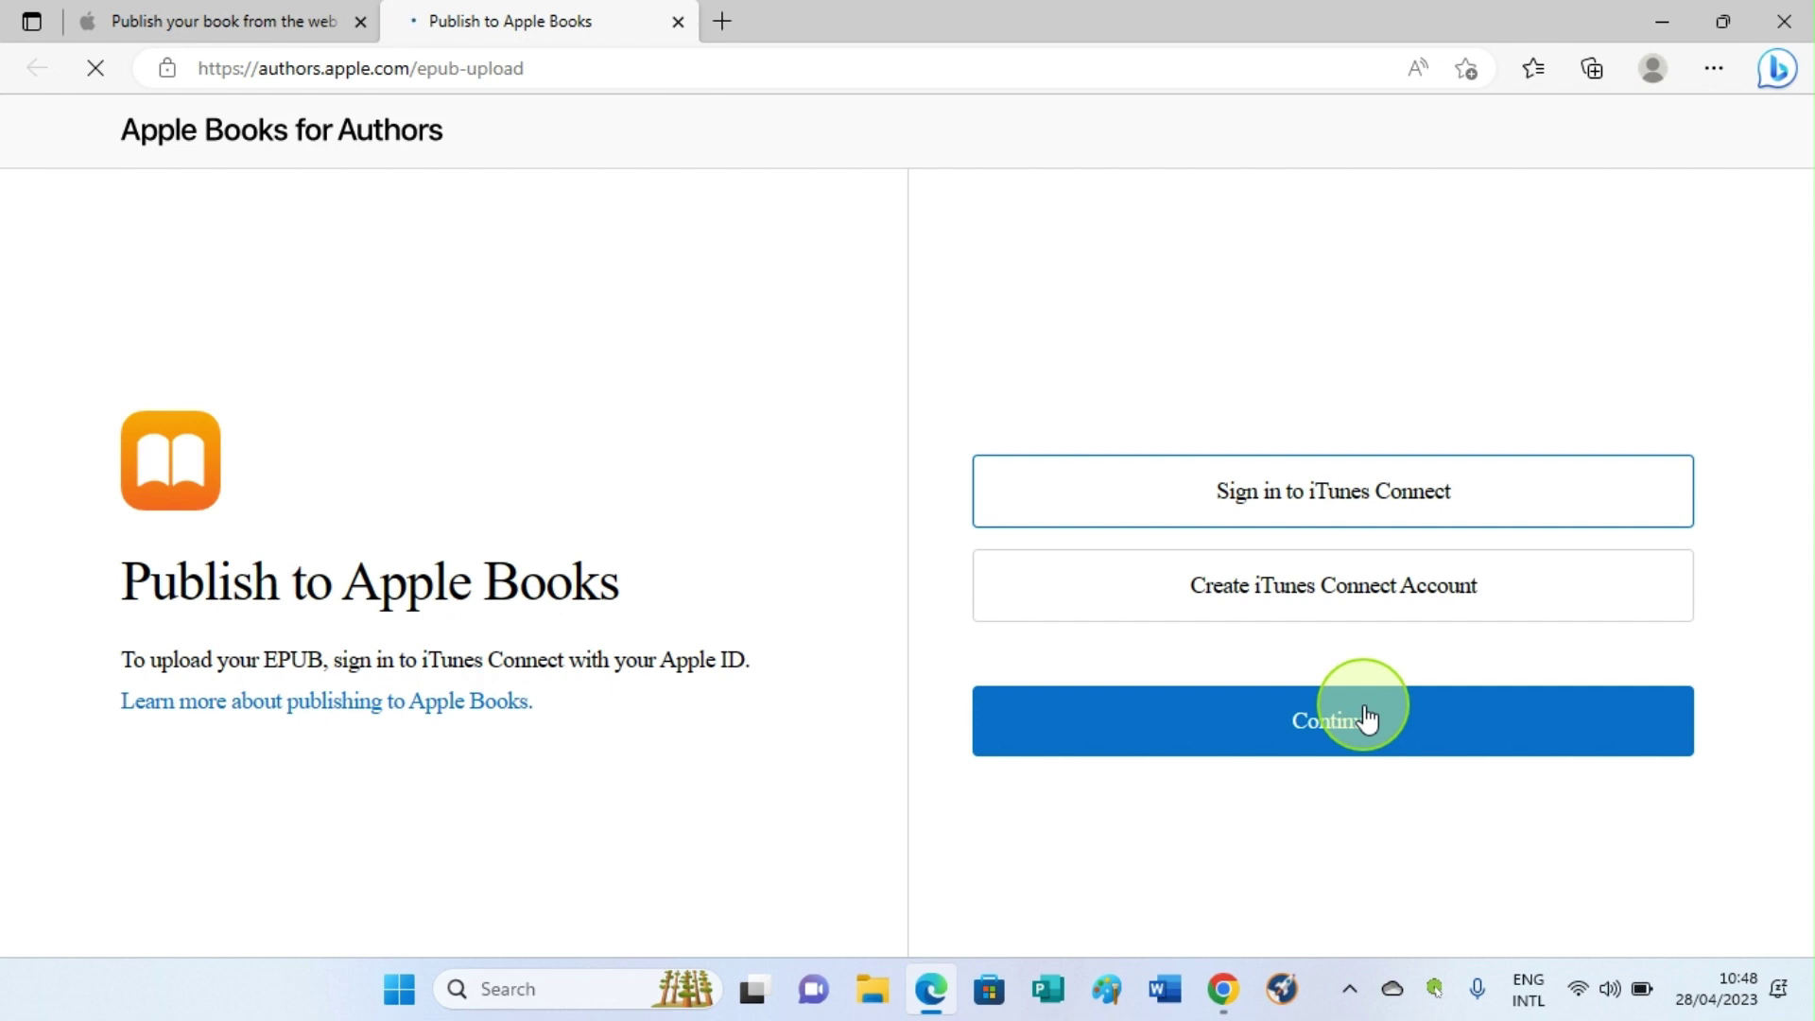
Step: Sign in with the Apple ID and password, then enter the six-digit two-factor verification code
{"action": "left_click", "coordinate": [1313, 417]}
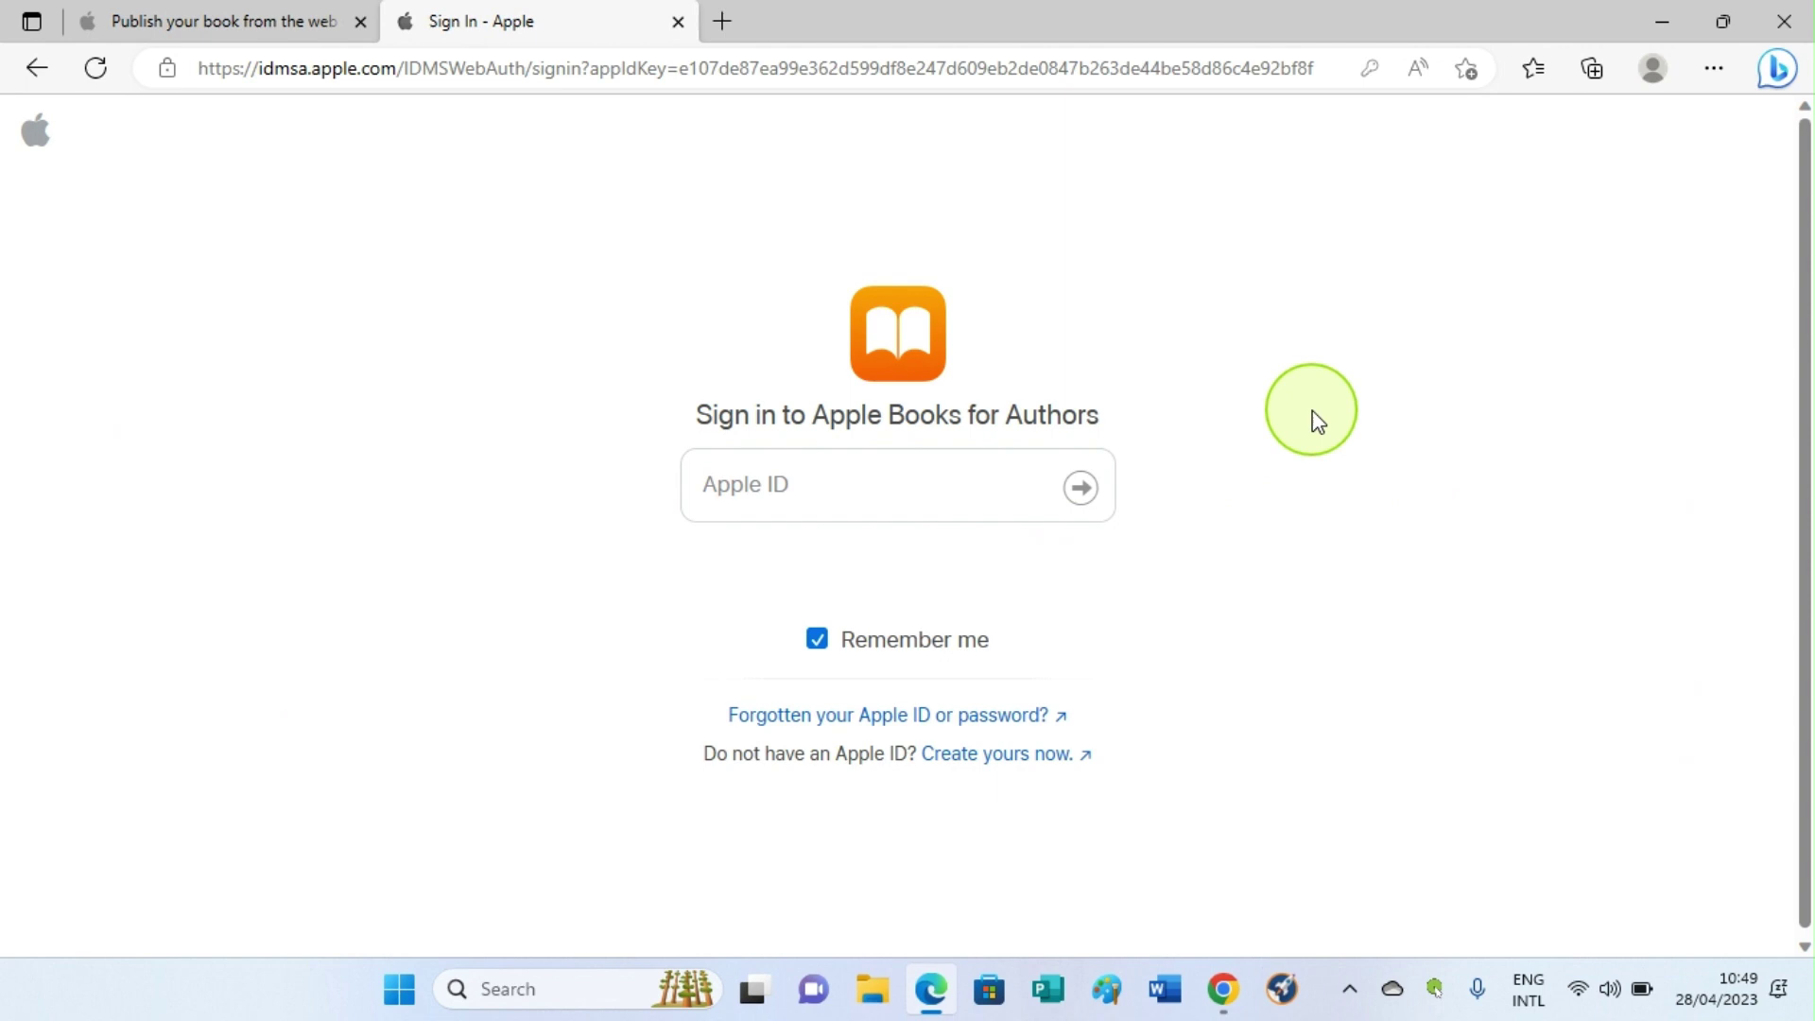
{"action": "left_click", "coordinate": [756, 466]}
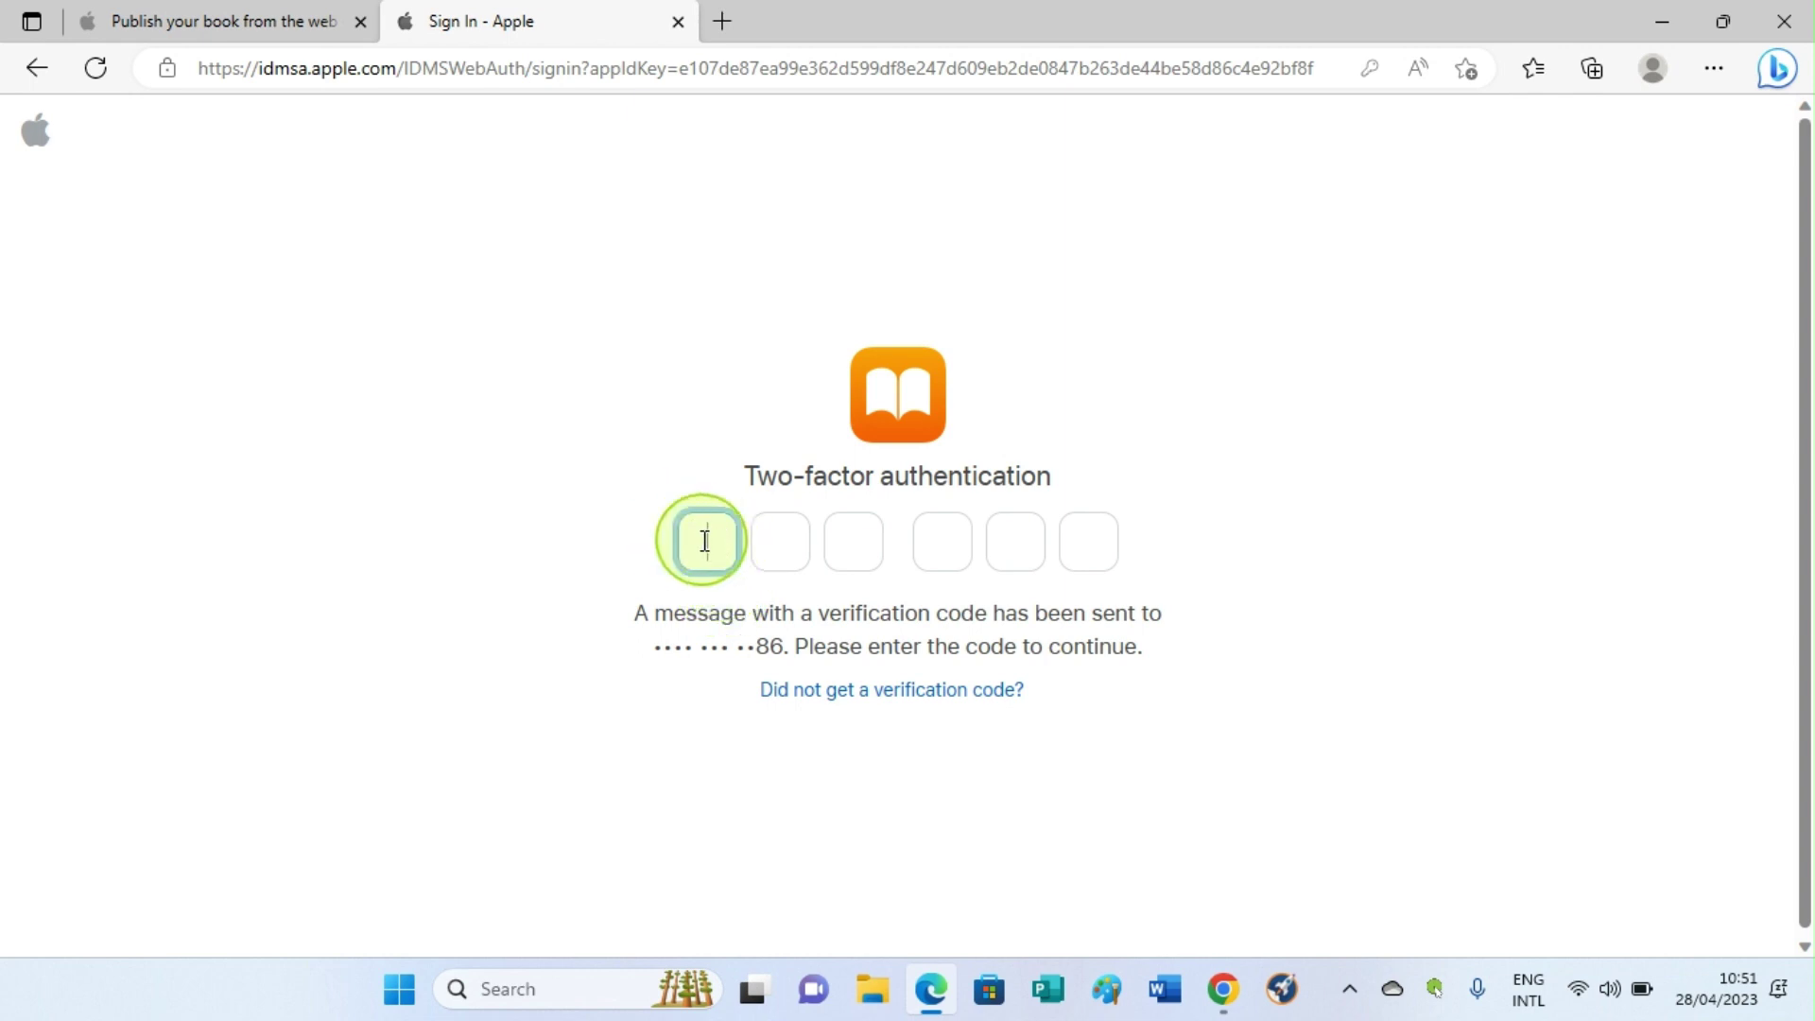
{"action": "type", "text": "3"}
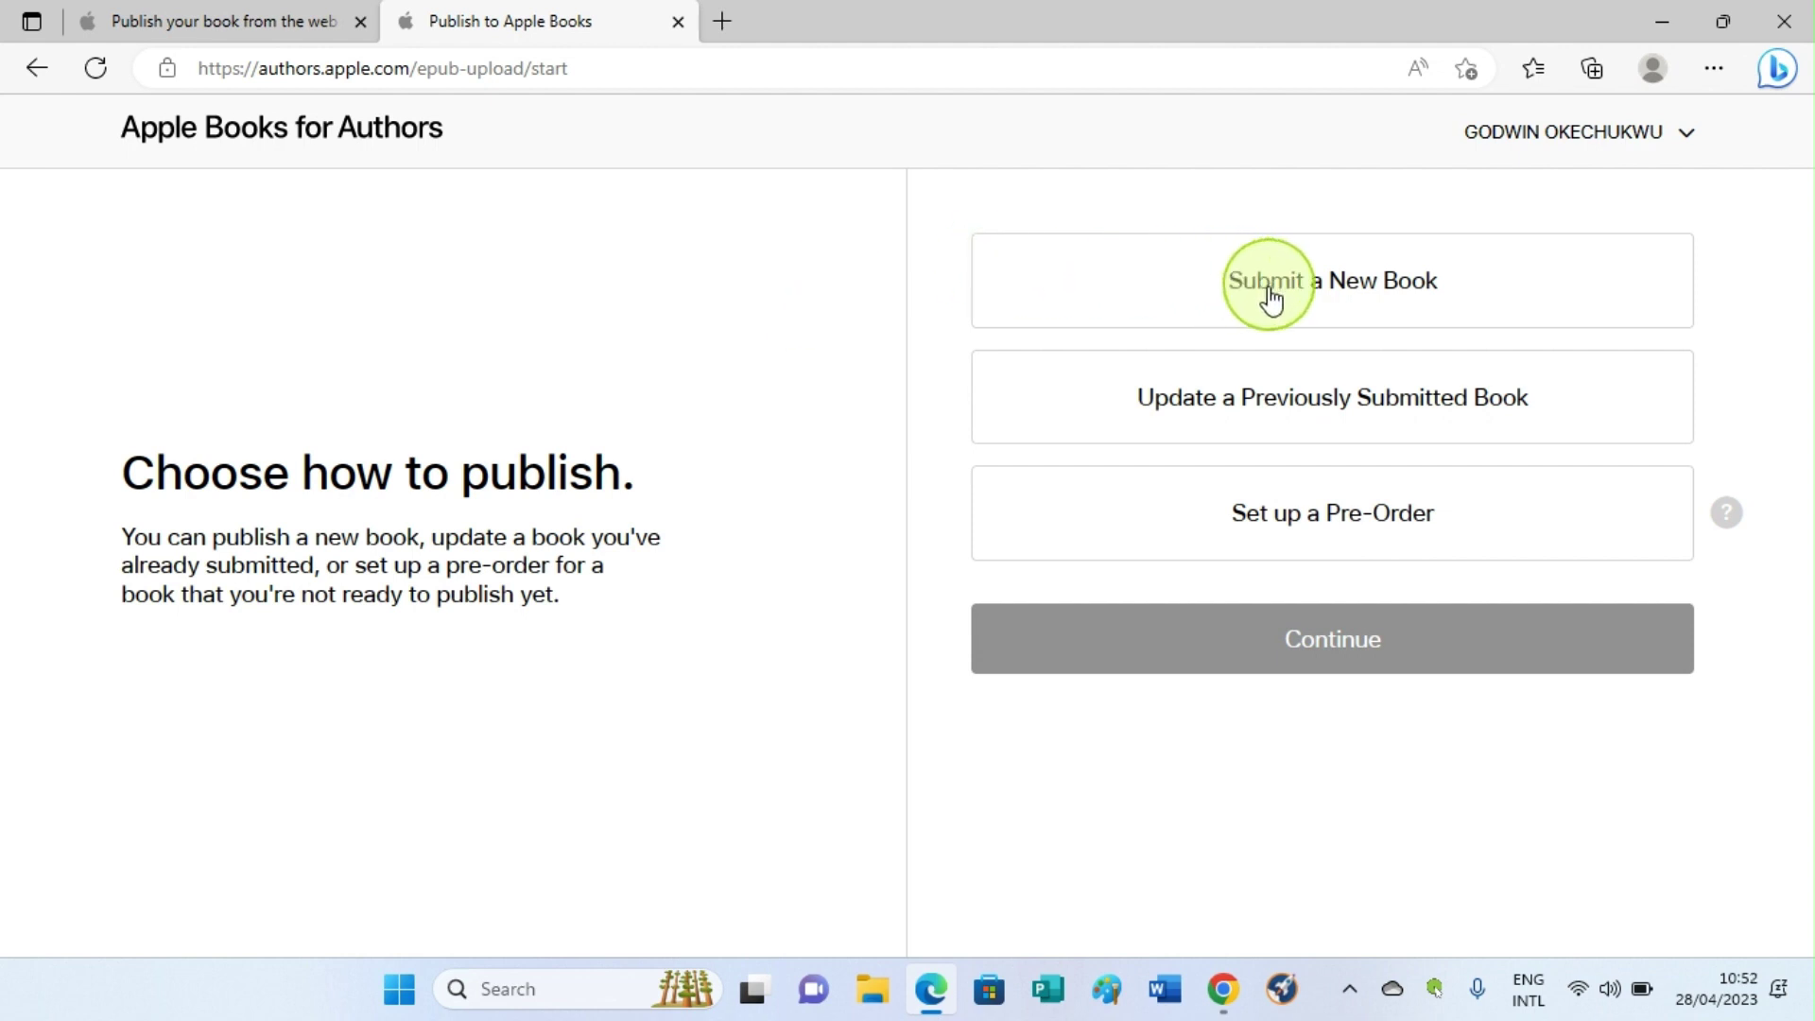
Step: Choose Submit a New Book and continue to the book and cover upload form
{"action": "left_click", "coordinate": [1336, 289]}
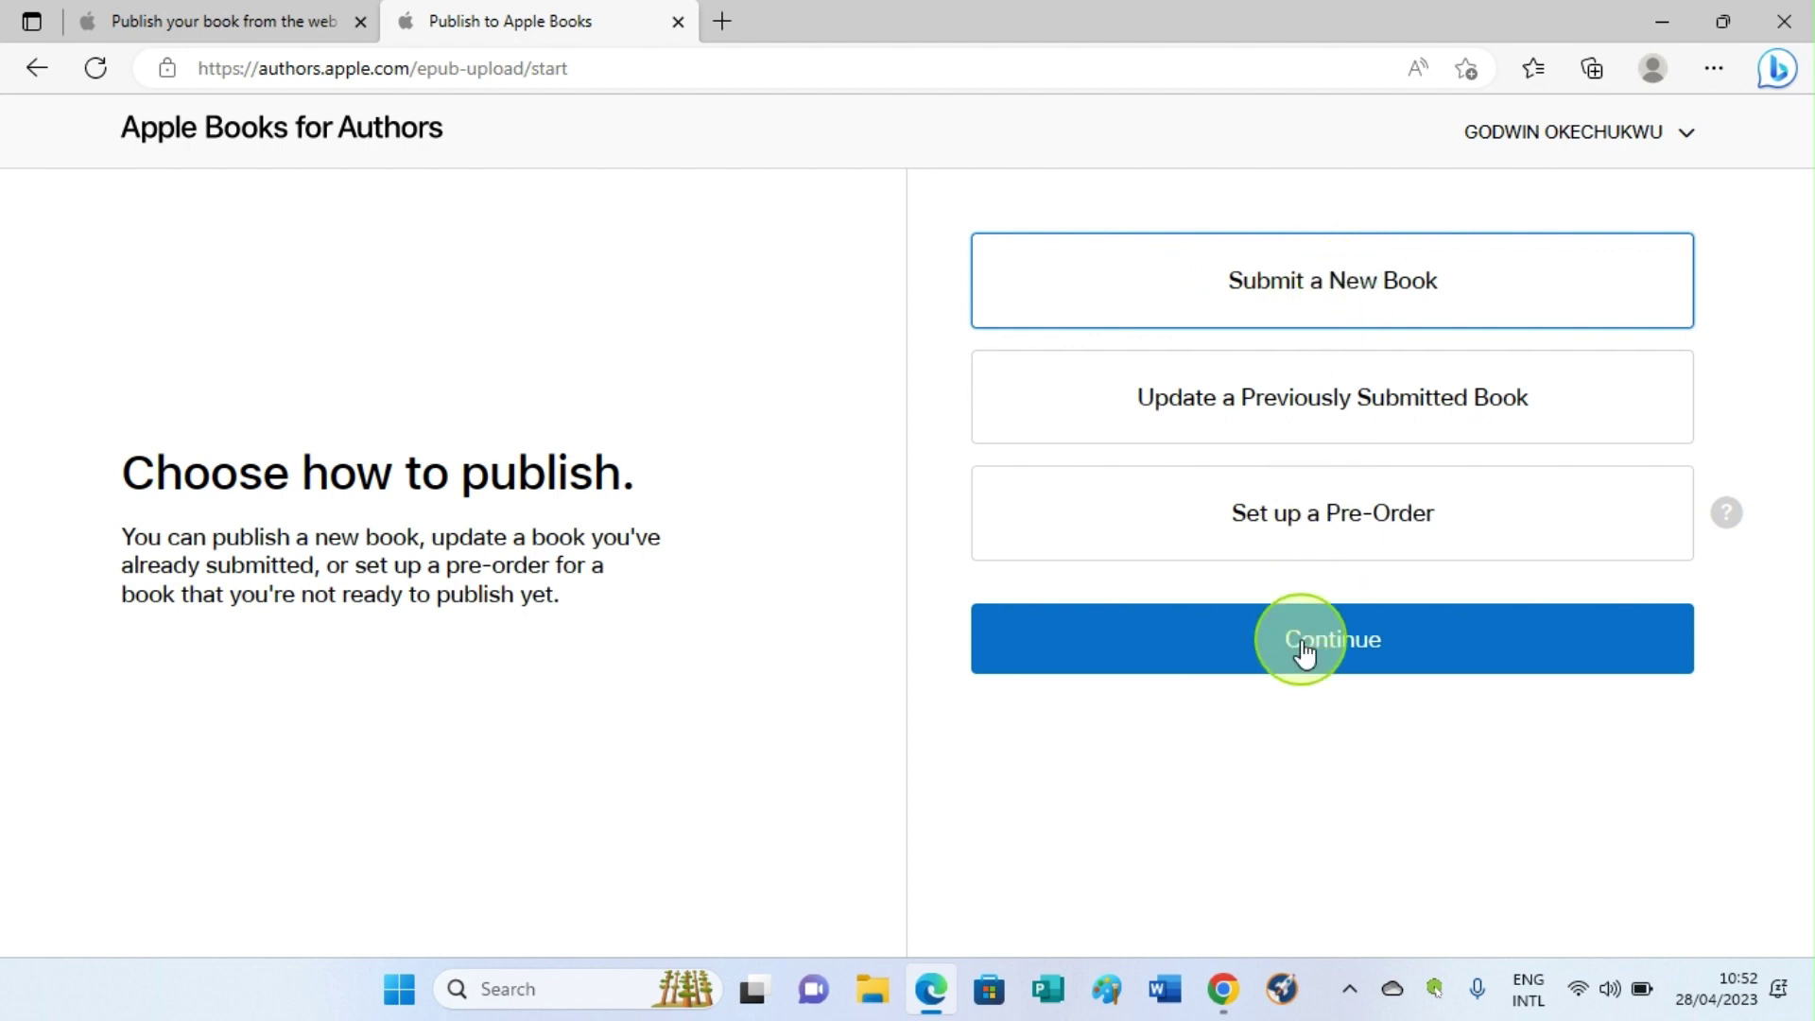
{"action": "left_click", "coordinate": [1340, 643]}
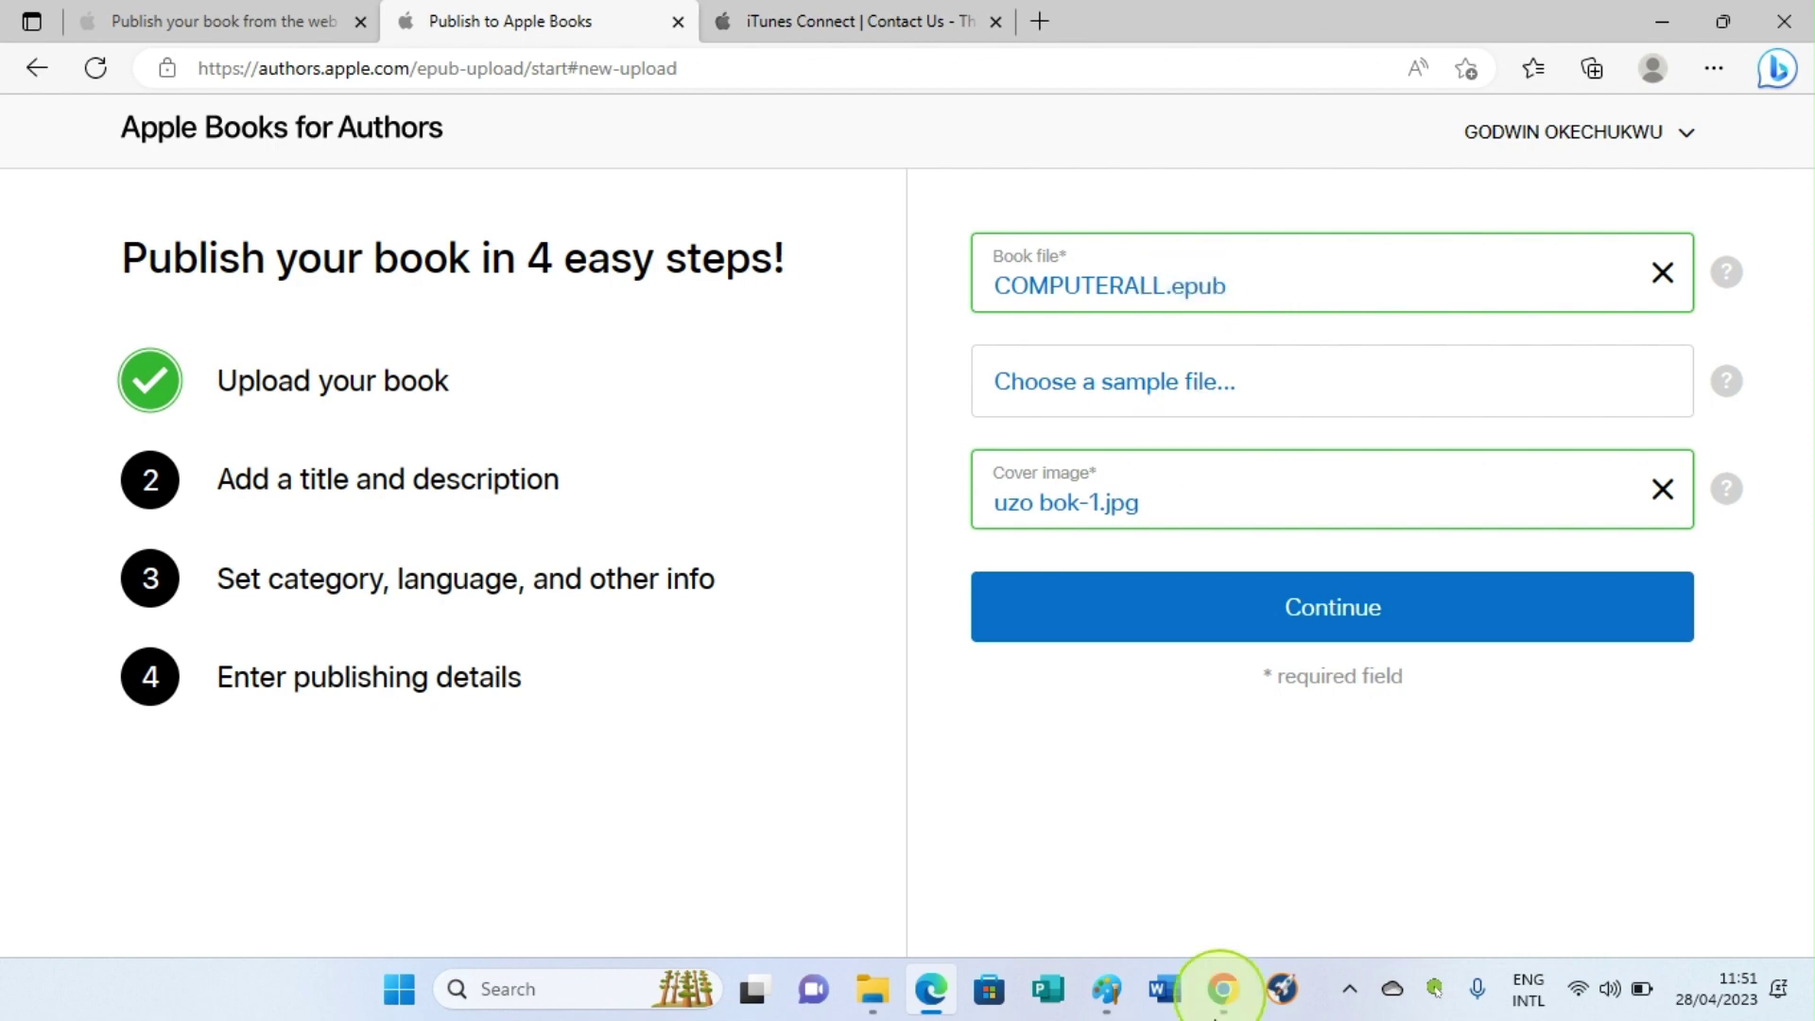
{"action": "mouse_move", "coordinate": [1223, 989]}
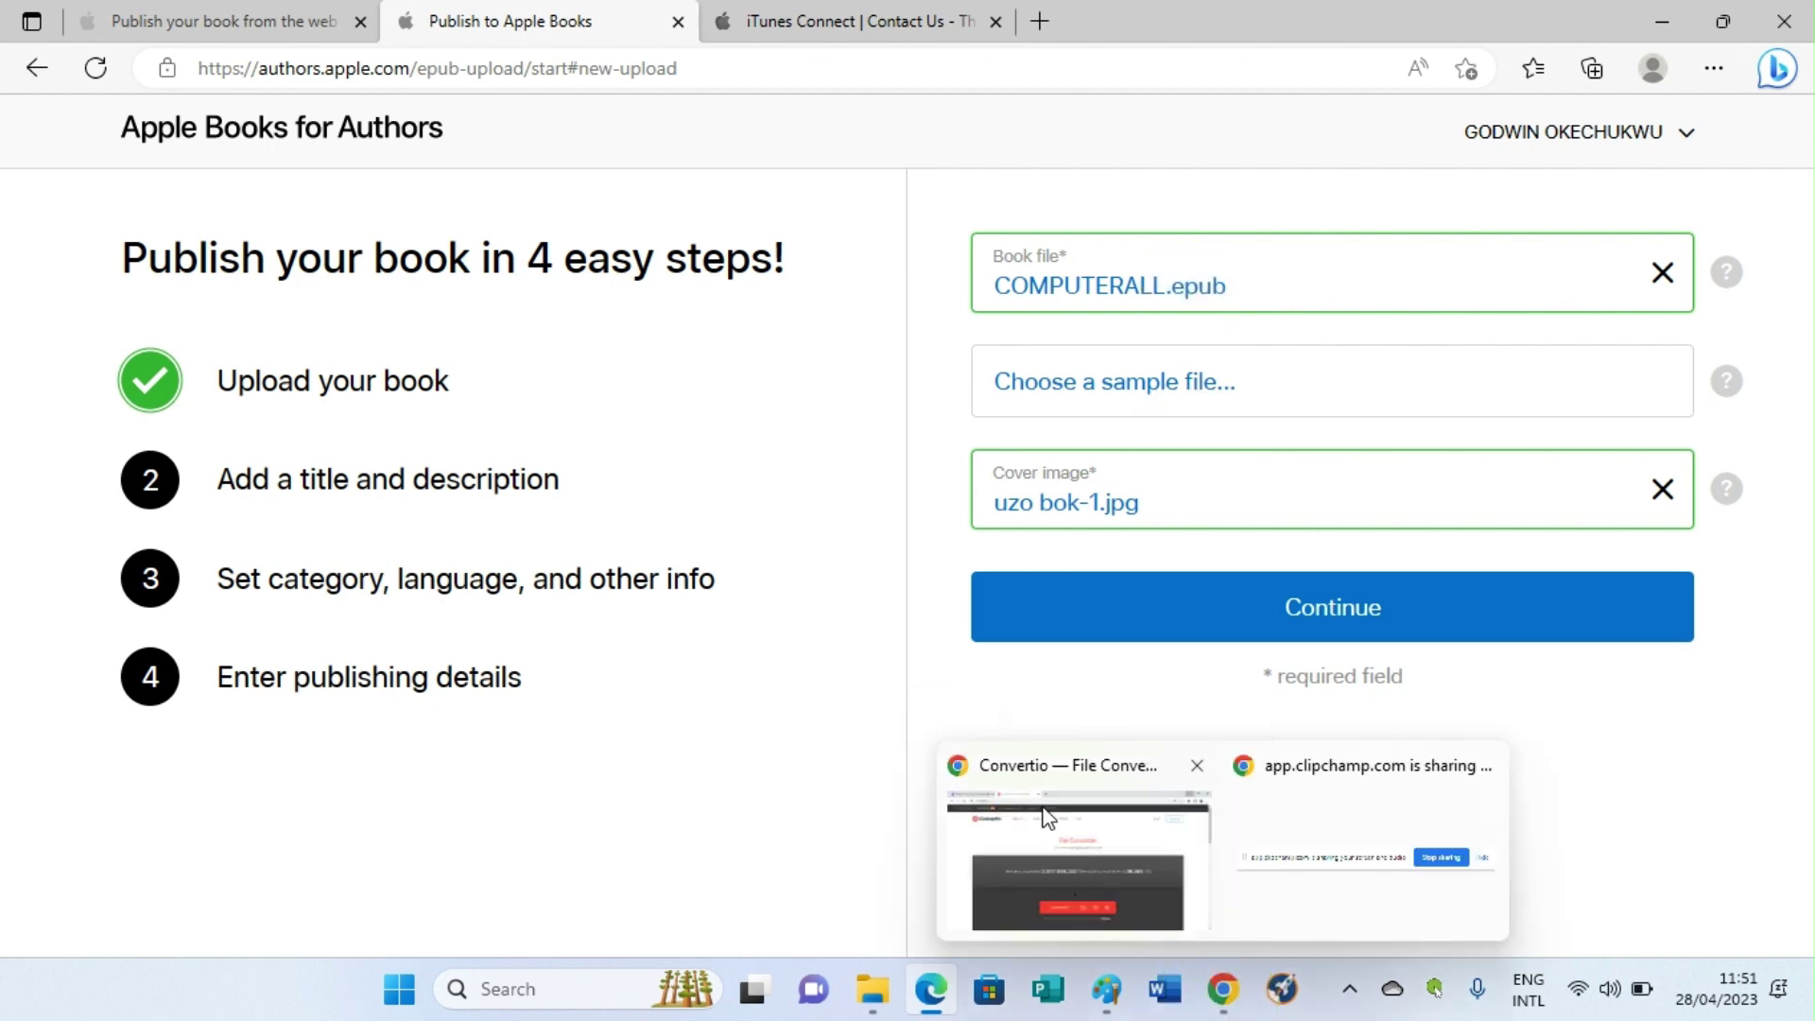
{"action": "left_click", "coordinate": [1057, 841]}
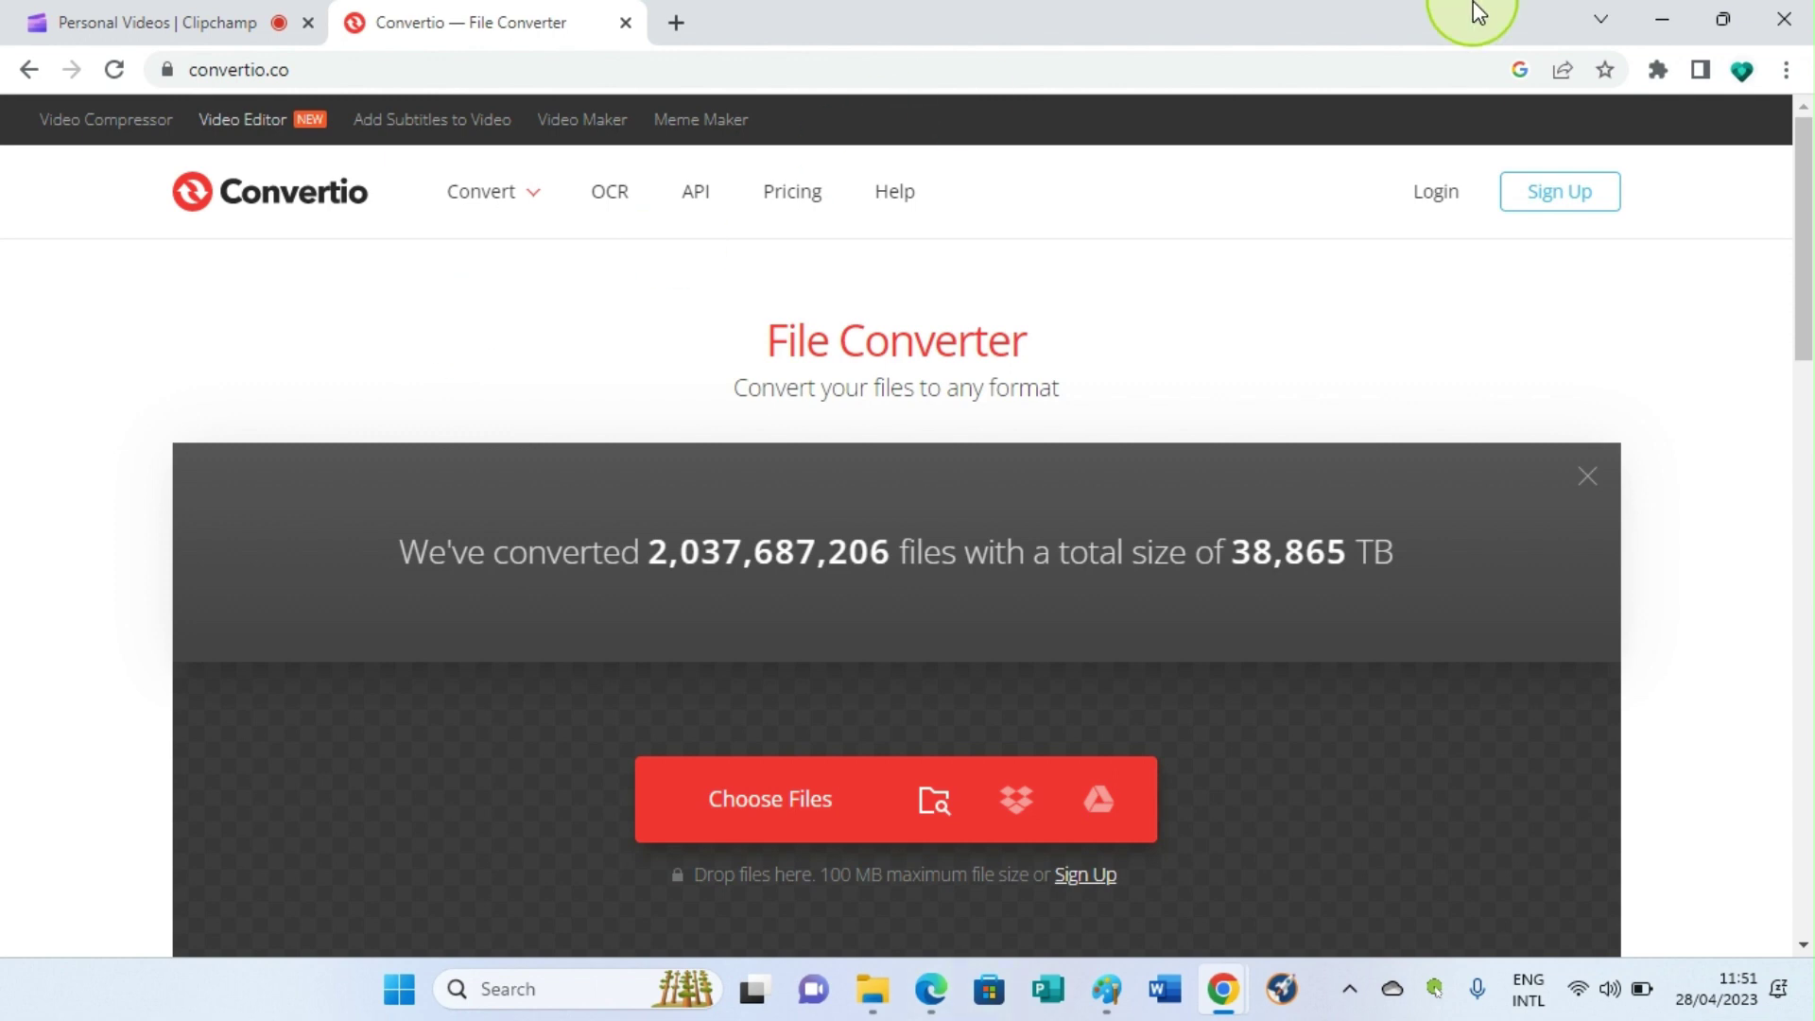
{"action": "left_click", "coordinate": [1662, 19]}
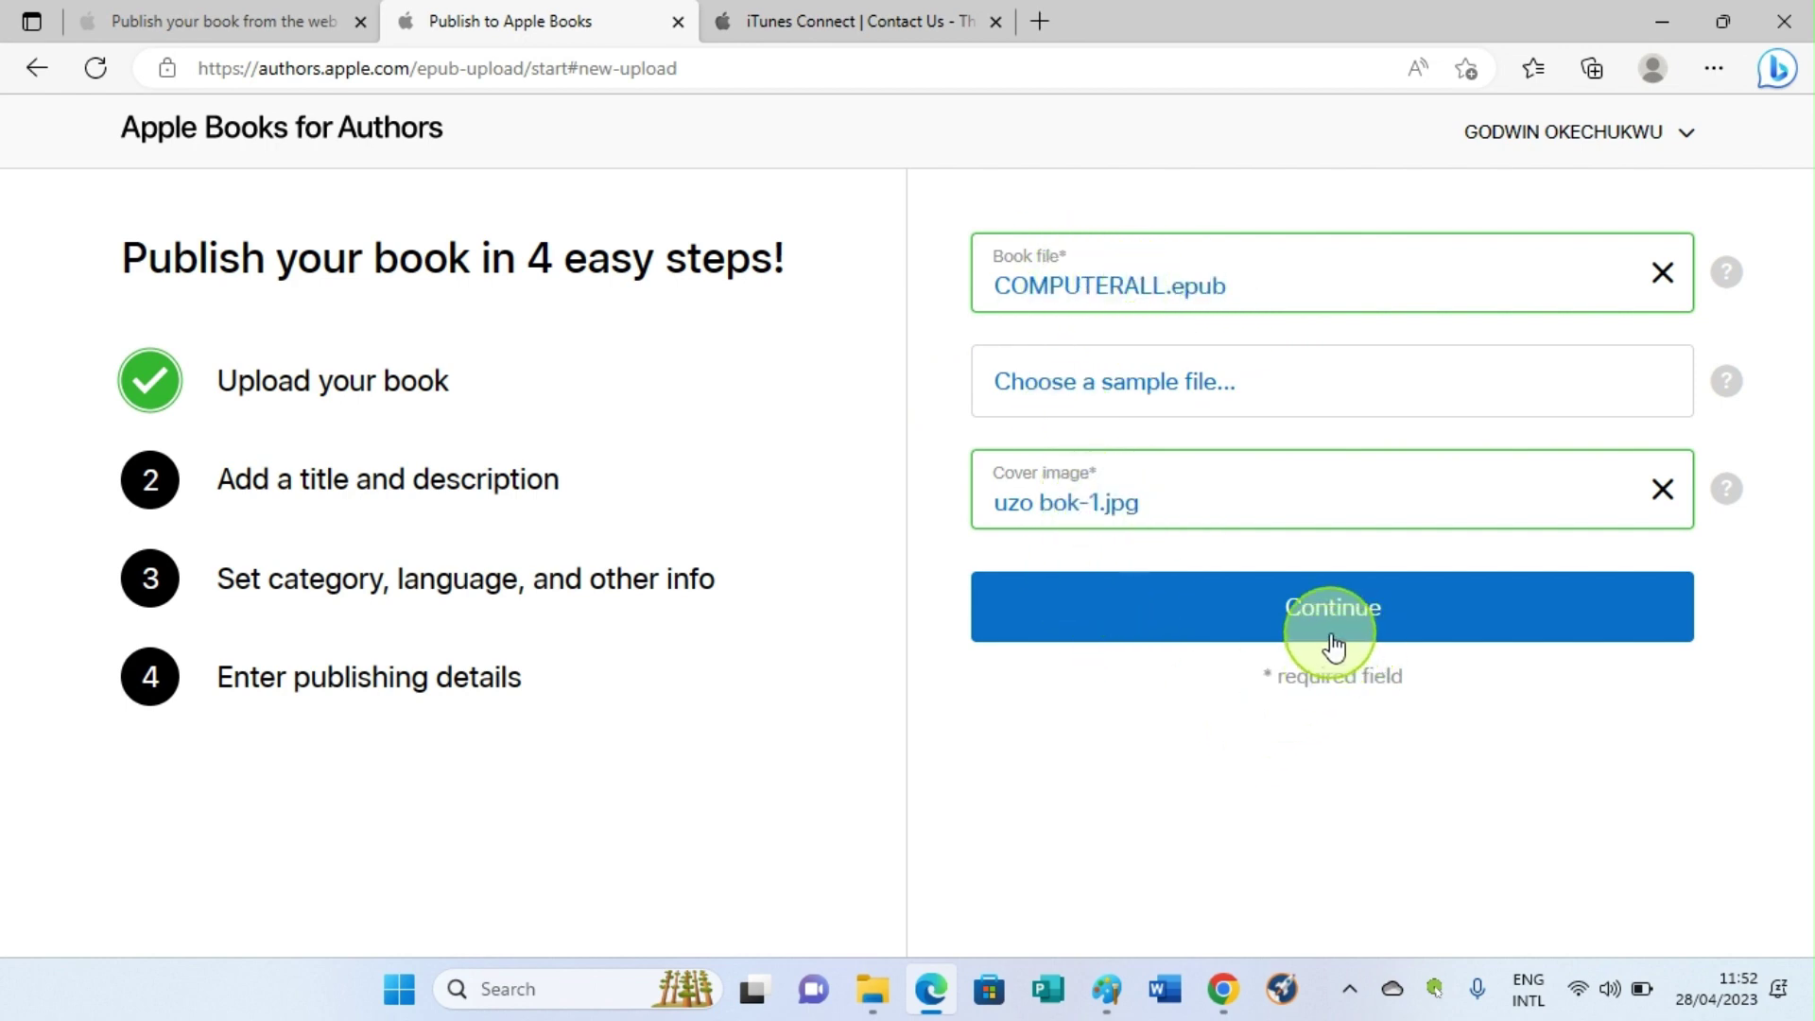
Step: Continue to the title and description step and scroll through its fields
{"action": "left_click", "coordinate": [1199, 616]}
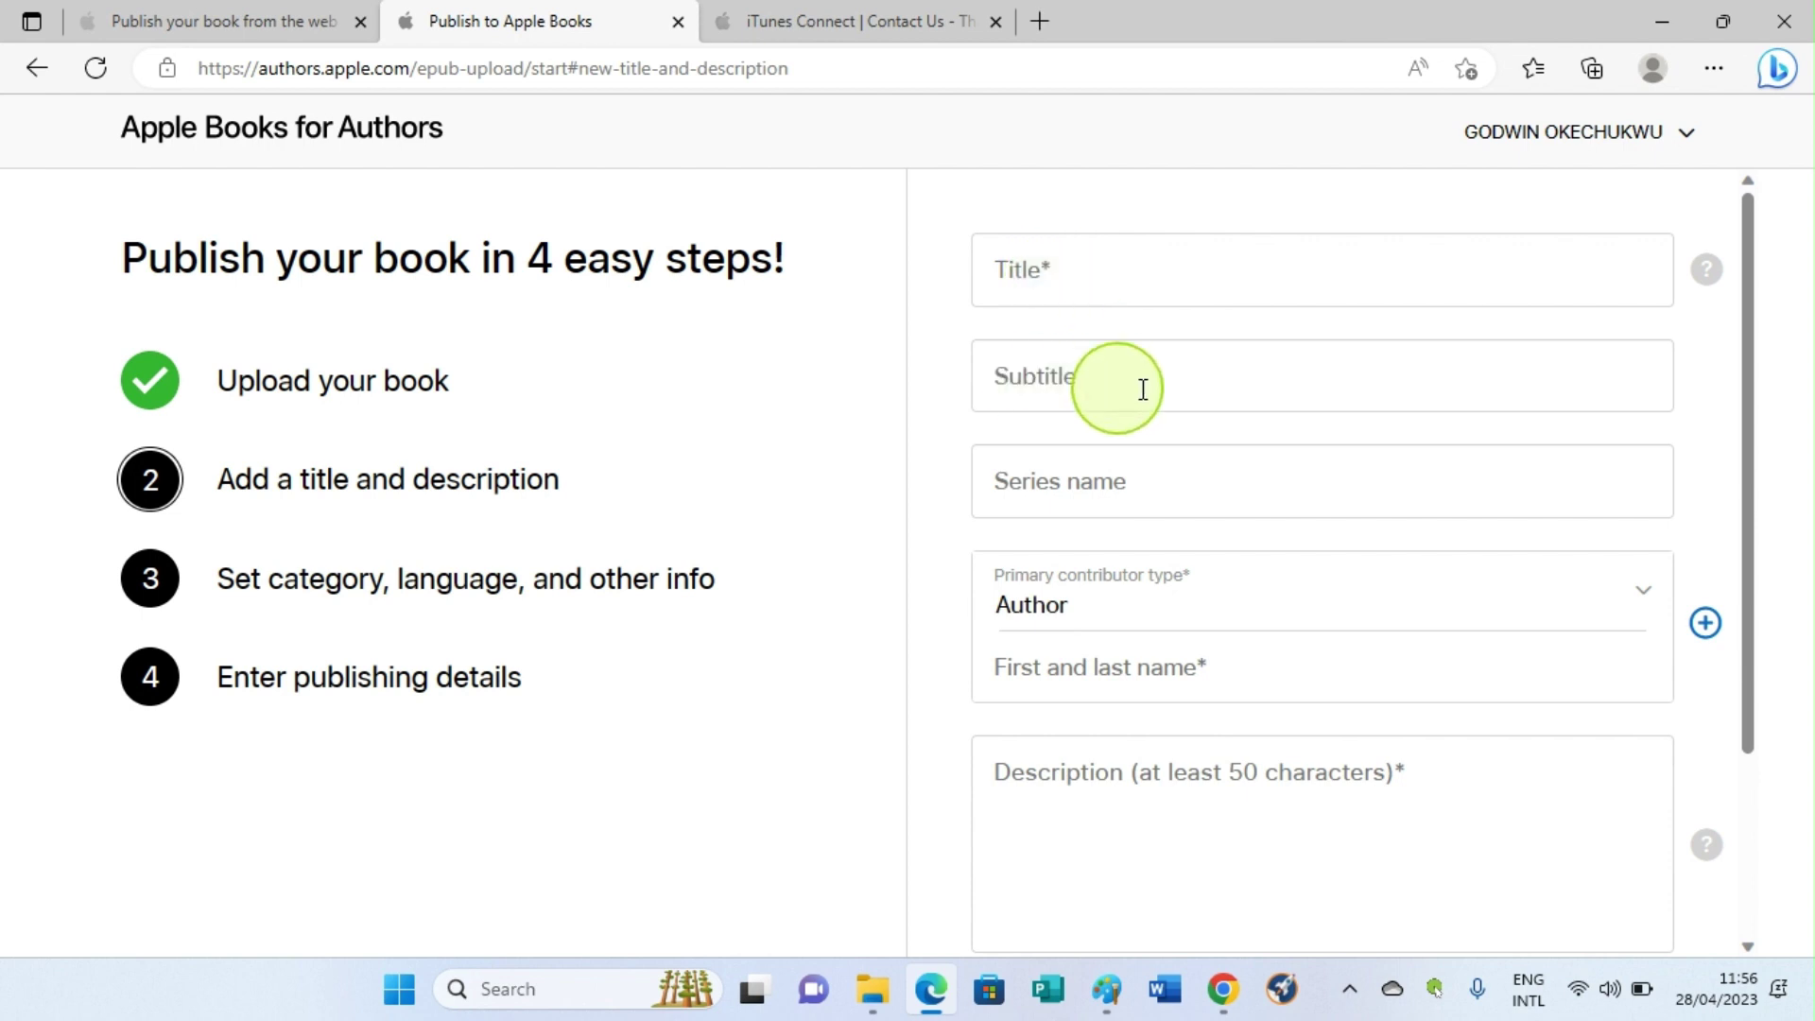
{"action": "scroll", "coordinate": [1036, 485], "scroll_direction": "down", "scroll_amount": 3}
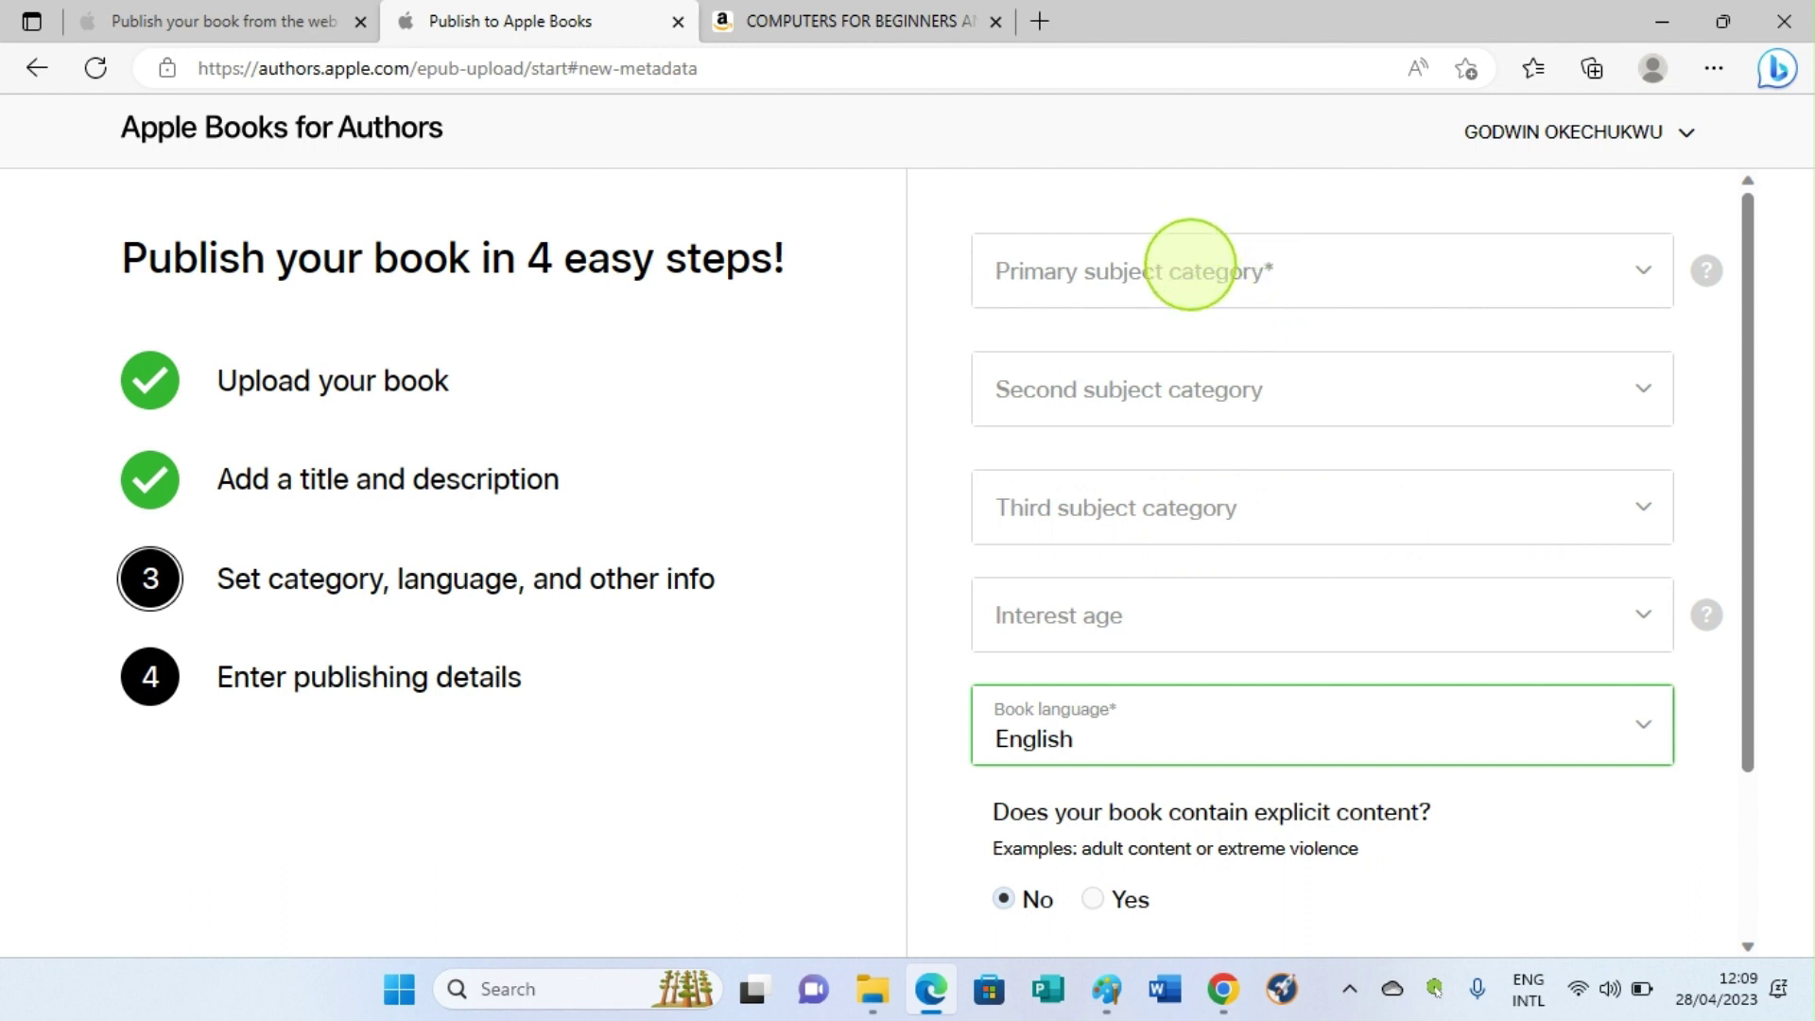
Step: Leave interest age unspecified, keep English, mark no explicit content, and continue to publishing details
{"action": "left_click", "coordinate": [1078, 605]}
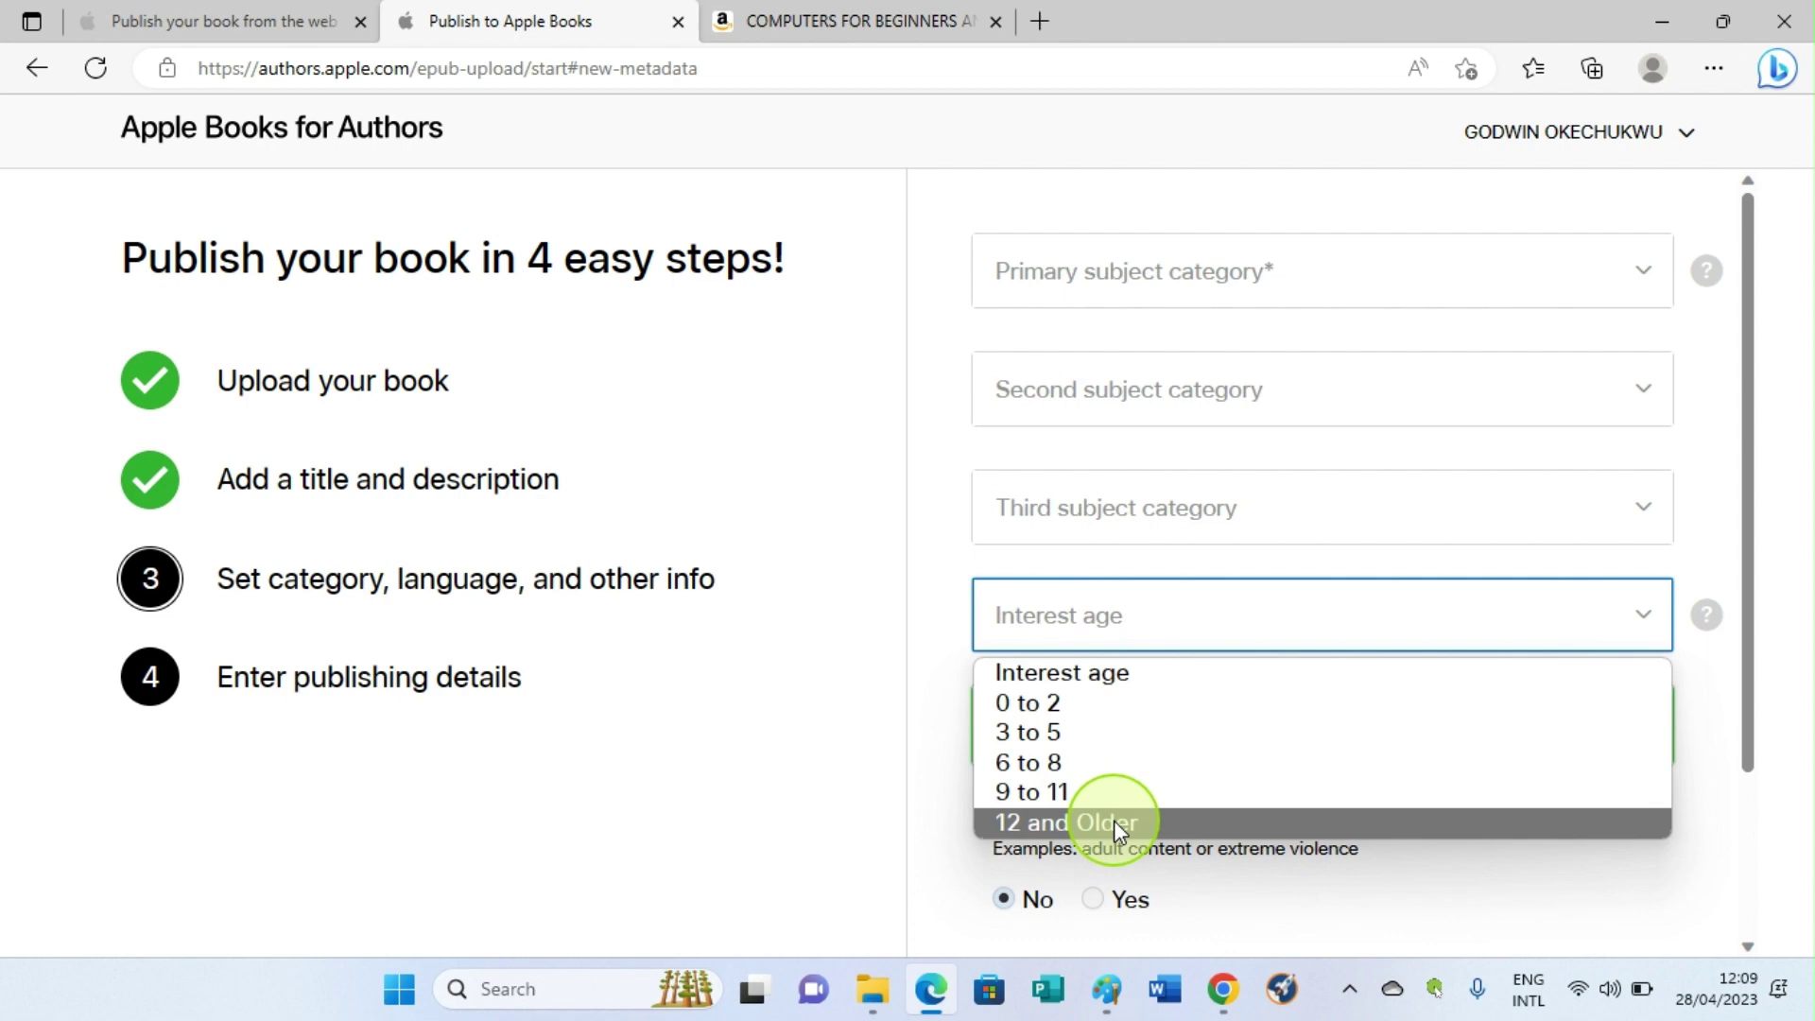
{"action": "left_click", "coordinate": [1087, 673]}
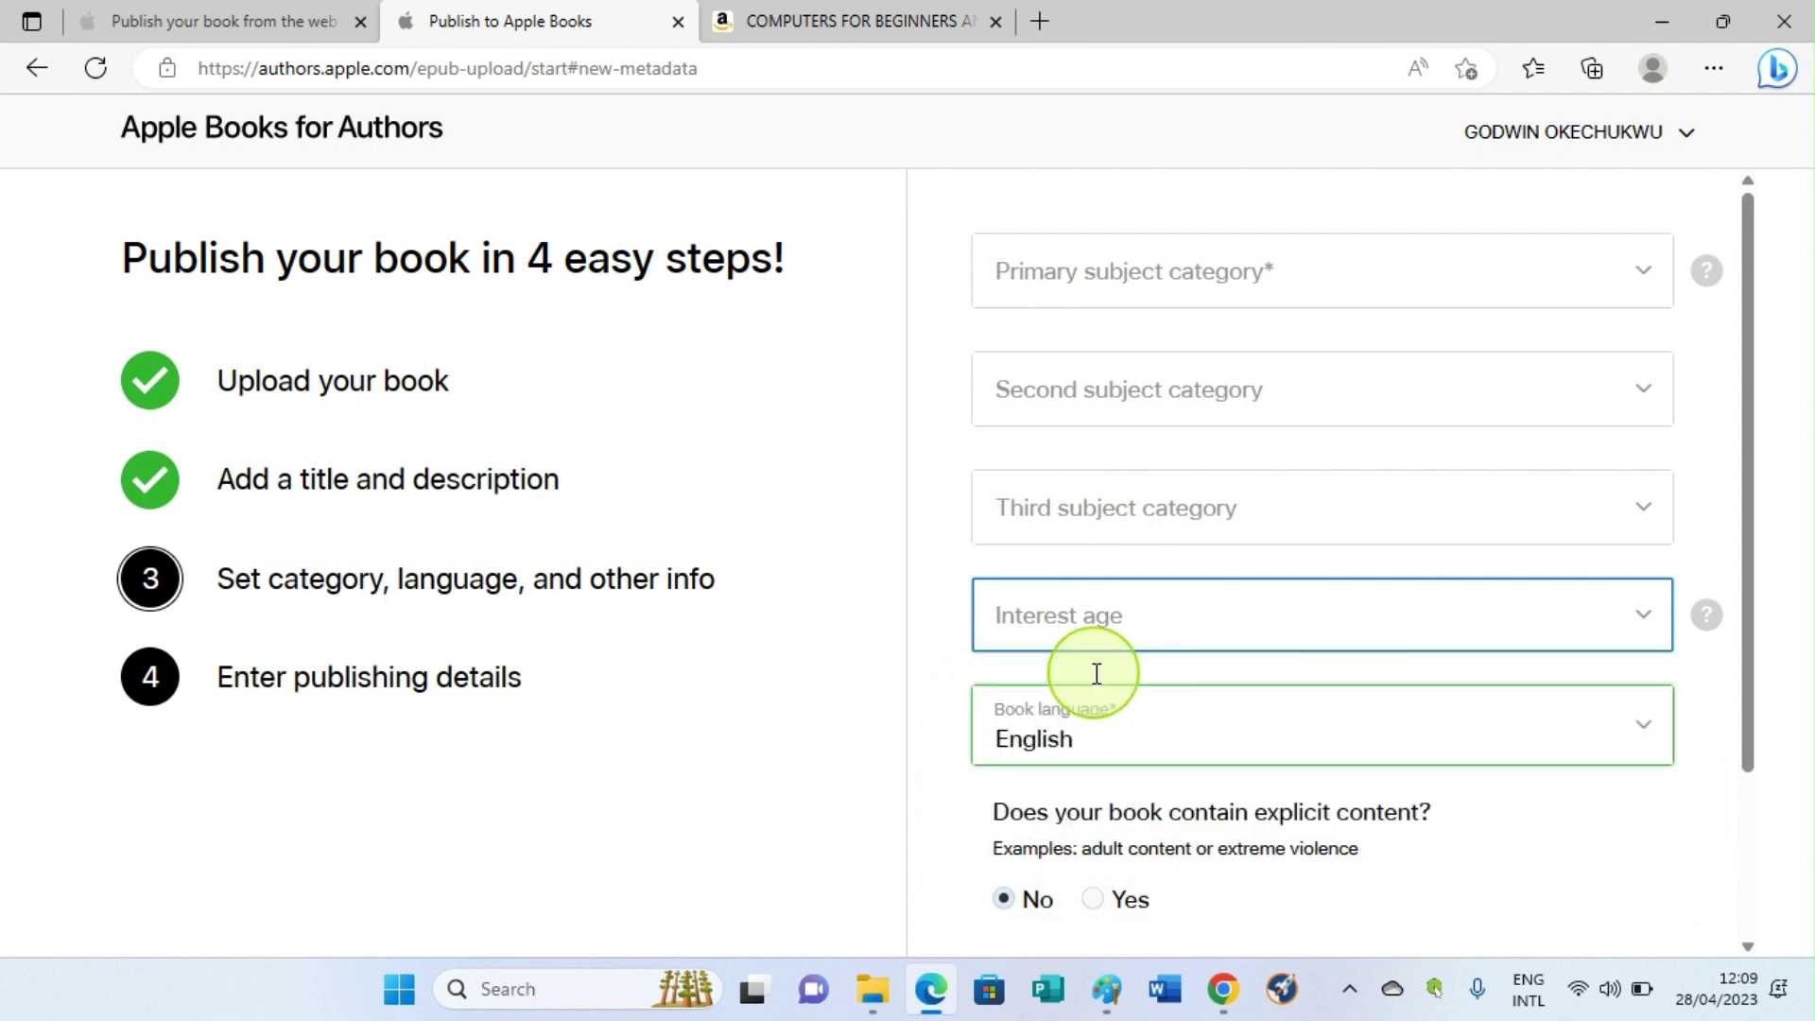
{"action": "scroll", "coordinate": [1271, 870], "scroll_direction": "down", "scroll_amount": 3}
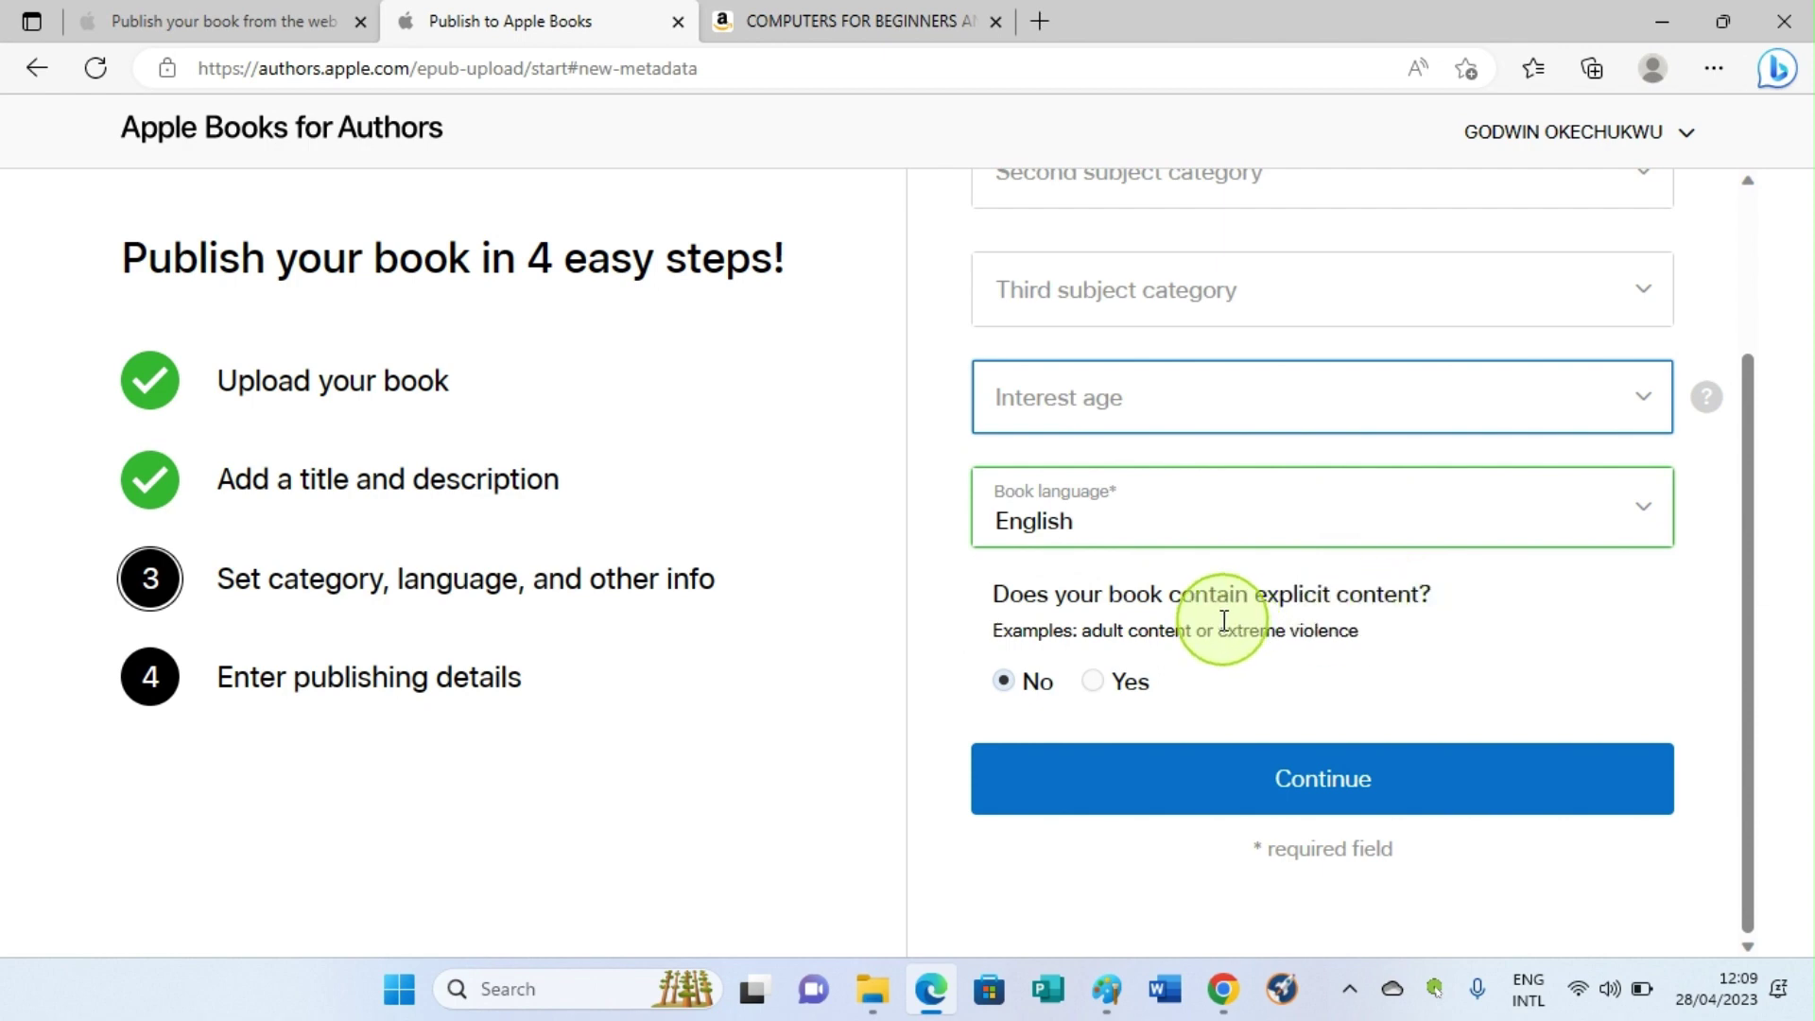
{"action": "left_click", "coordinate": [1026, 667]}
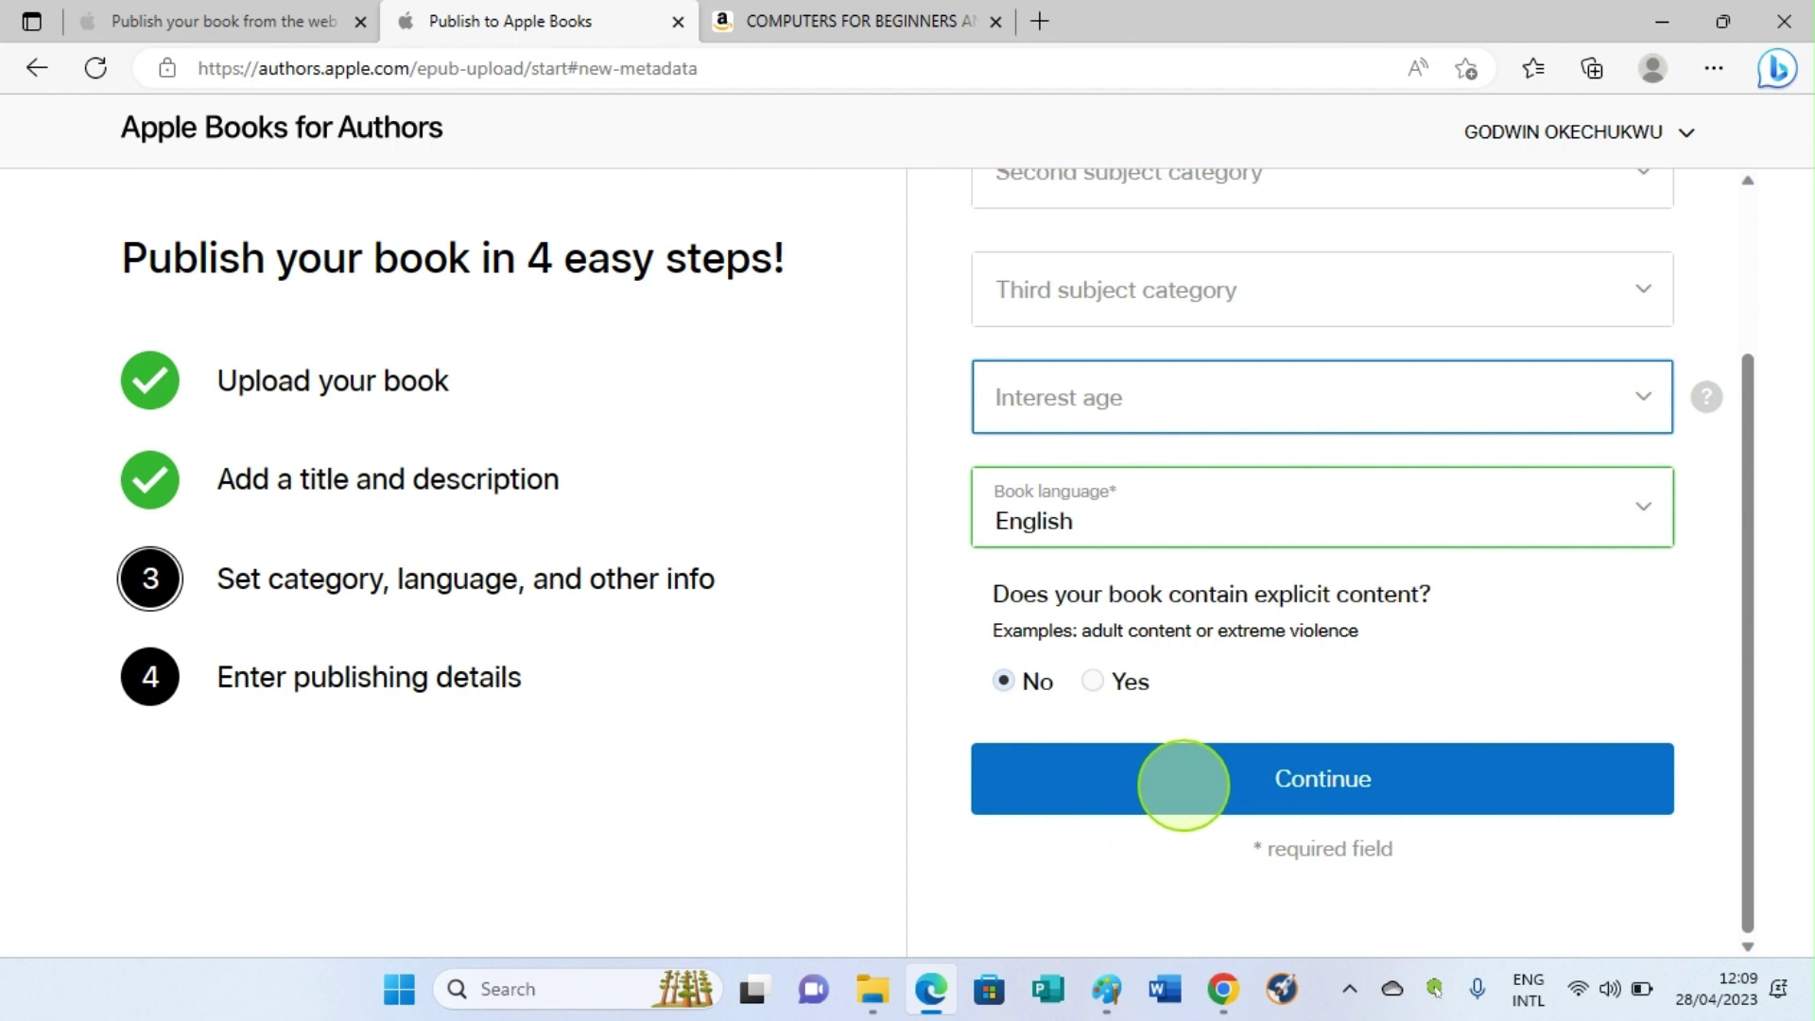
{"action": "left_click", "coordinate": [1195, 797]}
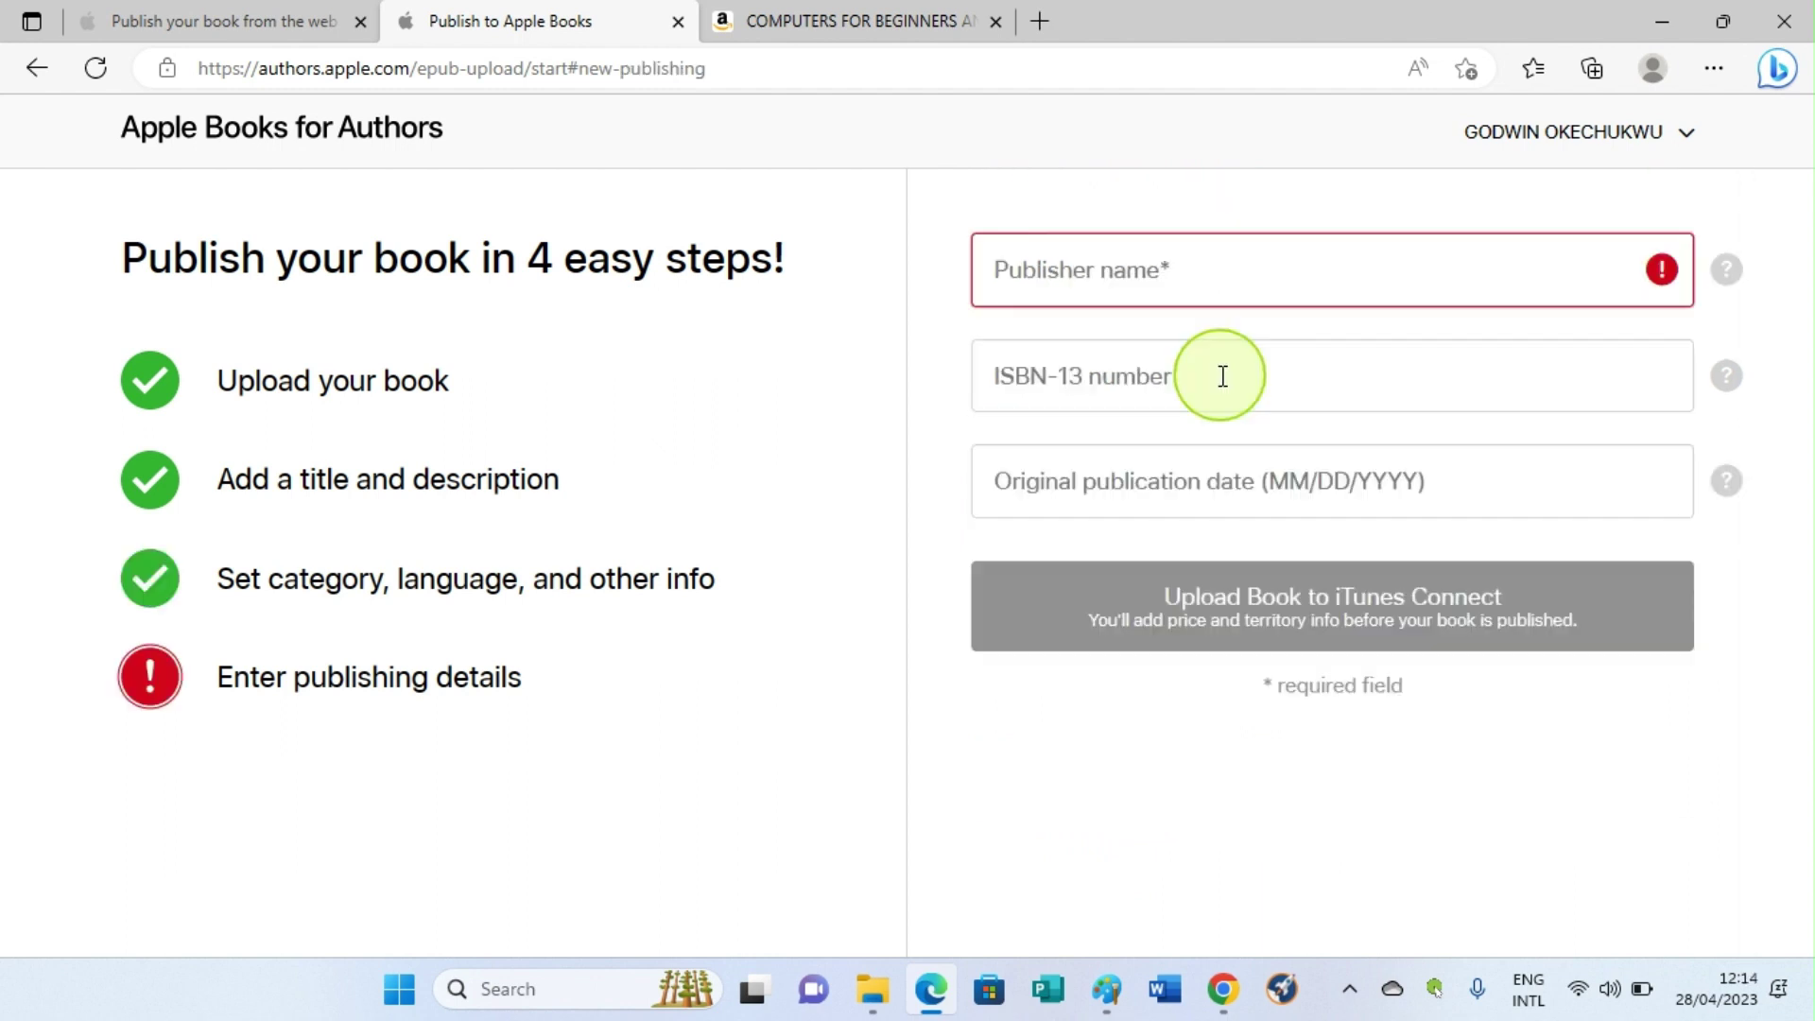
Step: Enter the publisher name and remaining publishing details, then submit the book
{"action": "left_click", "coordinate": [1114, 261]}
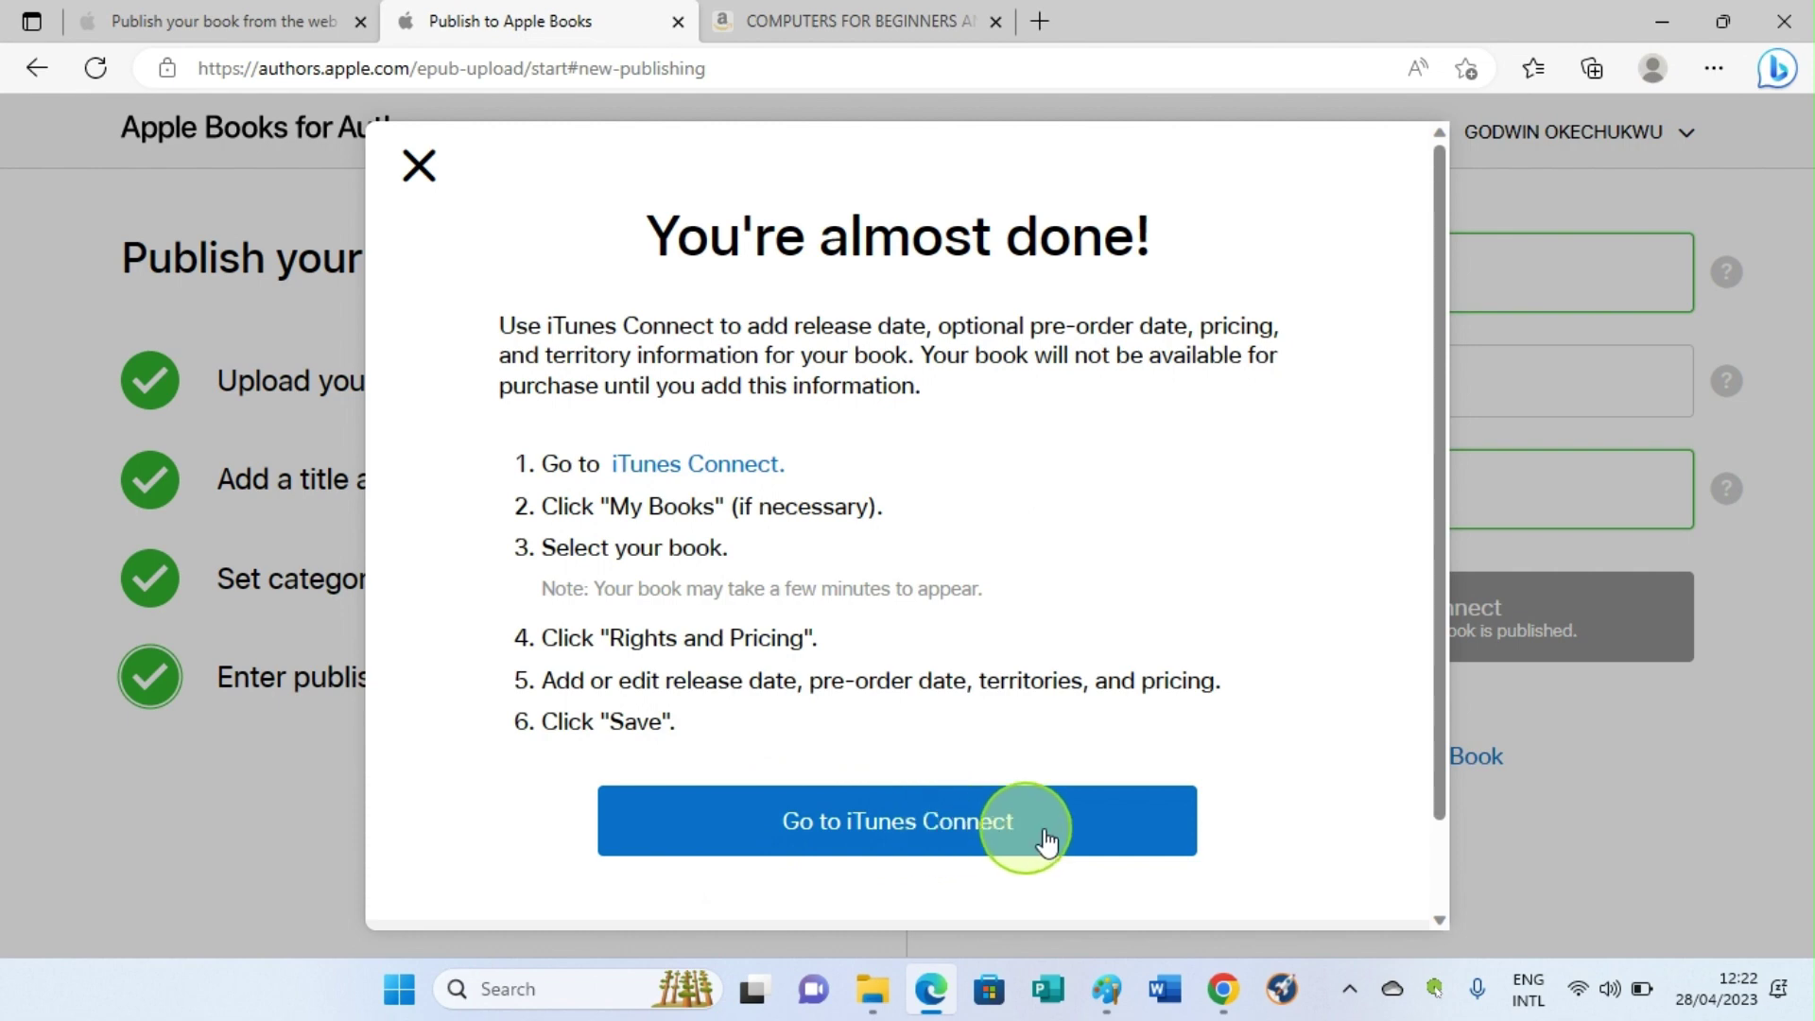
{"action": "scroll", "coordinate": [1414, 845], "scroll_direction": "down", "scroll_amount": 1}
Step: Go to iTunes Connect and reach the book's Add New Countries or Regions pricing page
{"action": "left_click", "coordinate": [851, 720]}
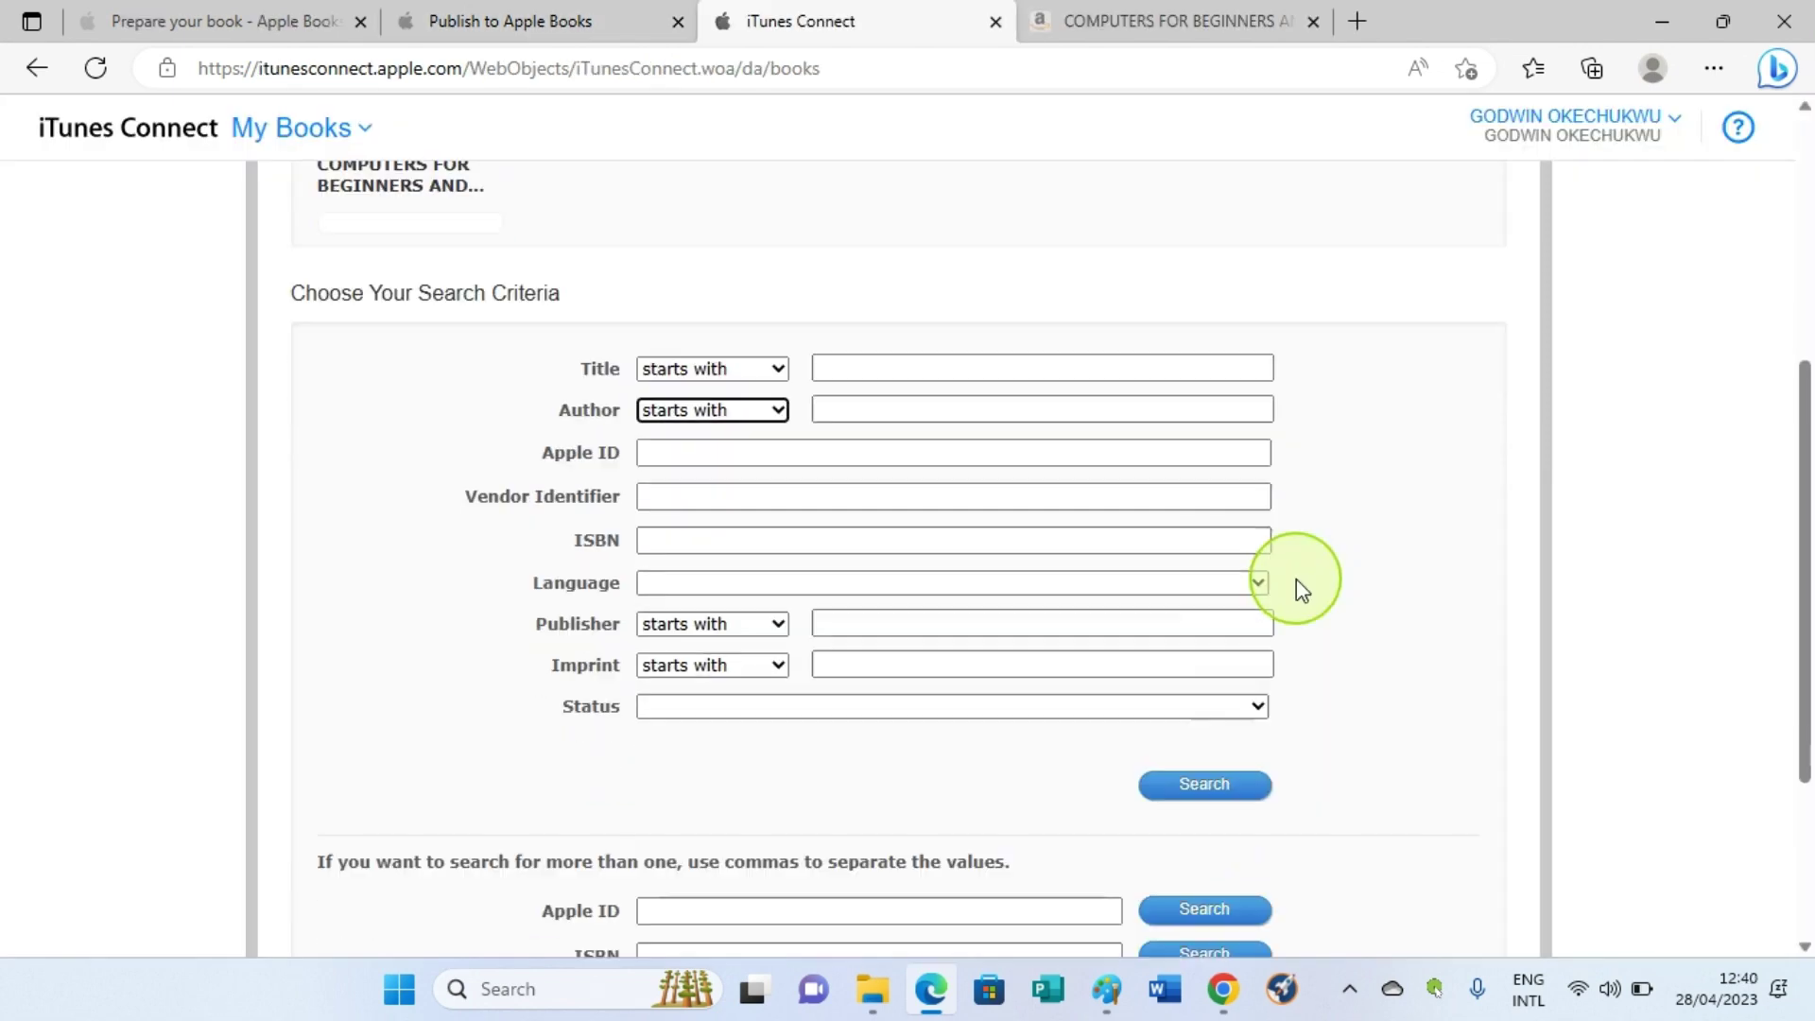
{"action": "scroll", "coordinate": [1297, 586], "scroll_direction": "down", "scroll_amount": 2}
{"action": "scroll", "coordinate": [1297, 586], "scroll_direction": "up", "scroll_amount": 2}
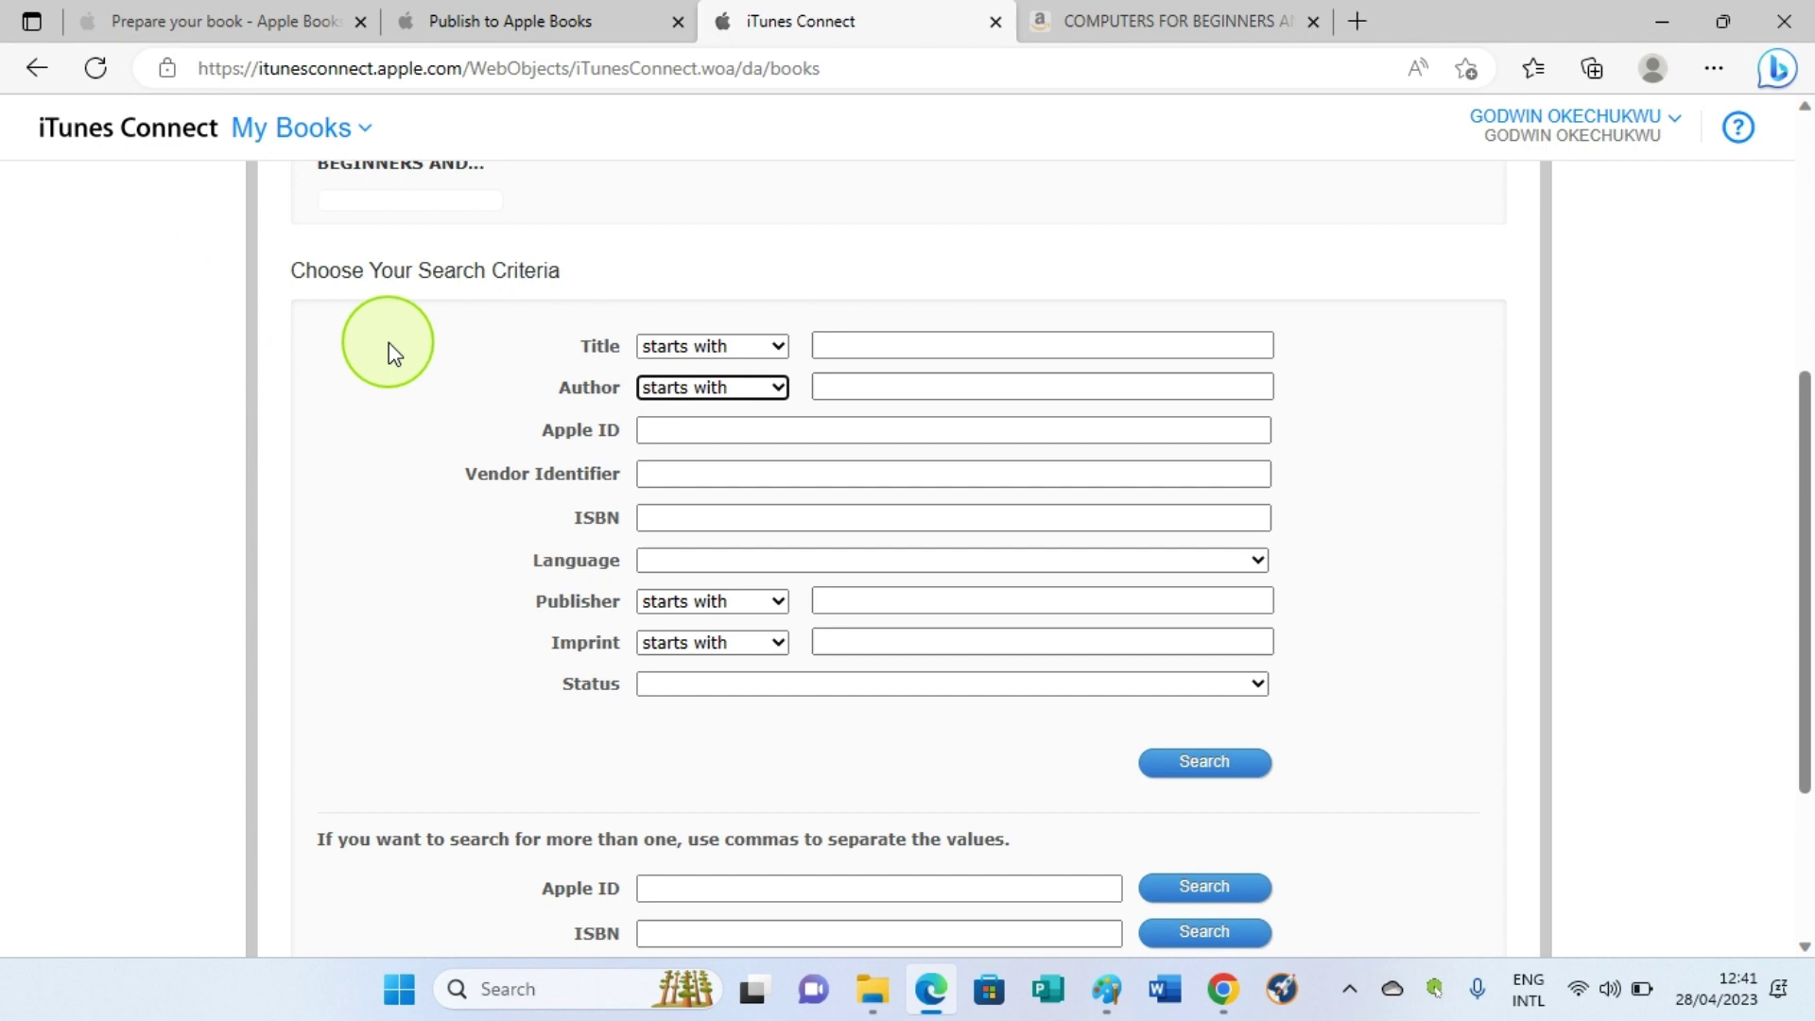
{"action": "scroll", "coordinate": [389, 342], "scroll_direction": "up", "scroll_amount": 1}
{"action": "scroll", "coordinate": [389, 342], "scroll_direction": "down", "scroll_amount": 1}
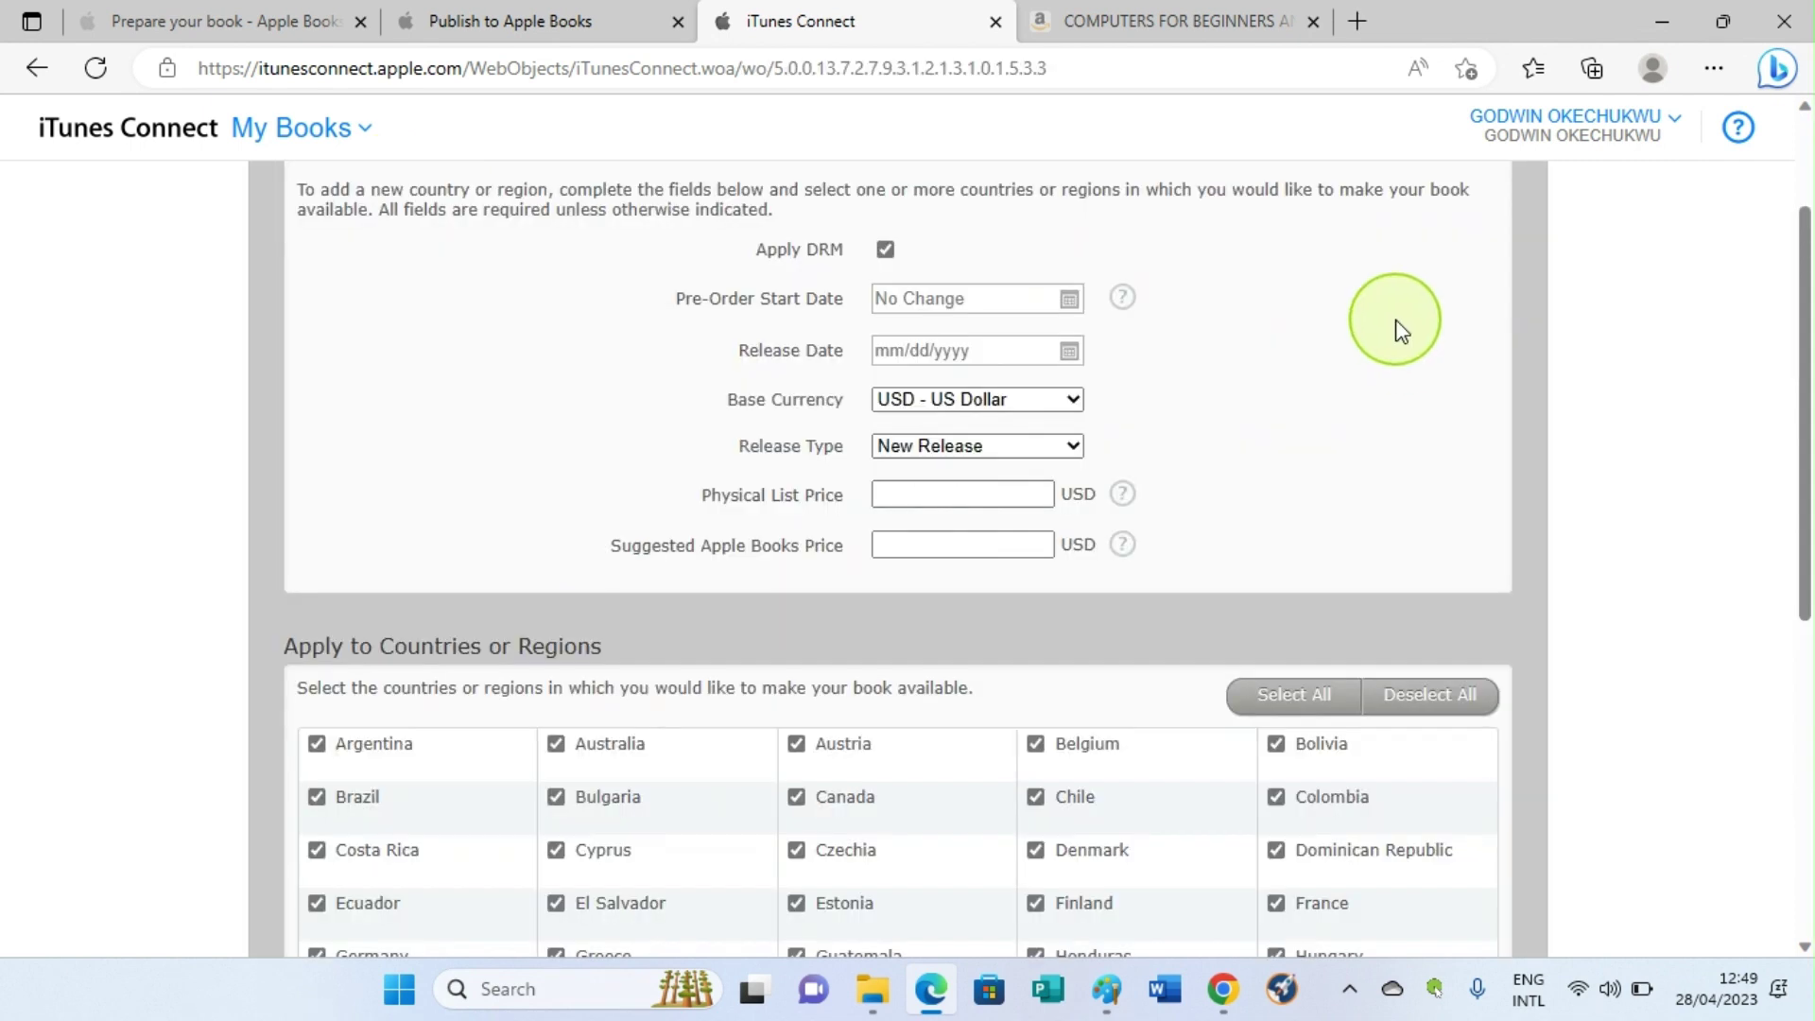
{"action": "scroll", "coordinate": [1399, 331], "scroll_direction": "up", "scroll_amount": 2}
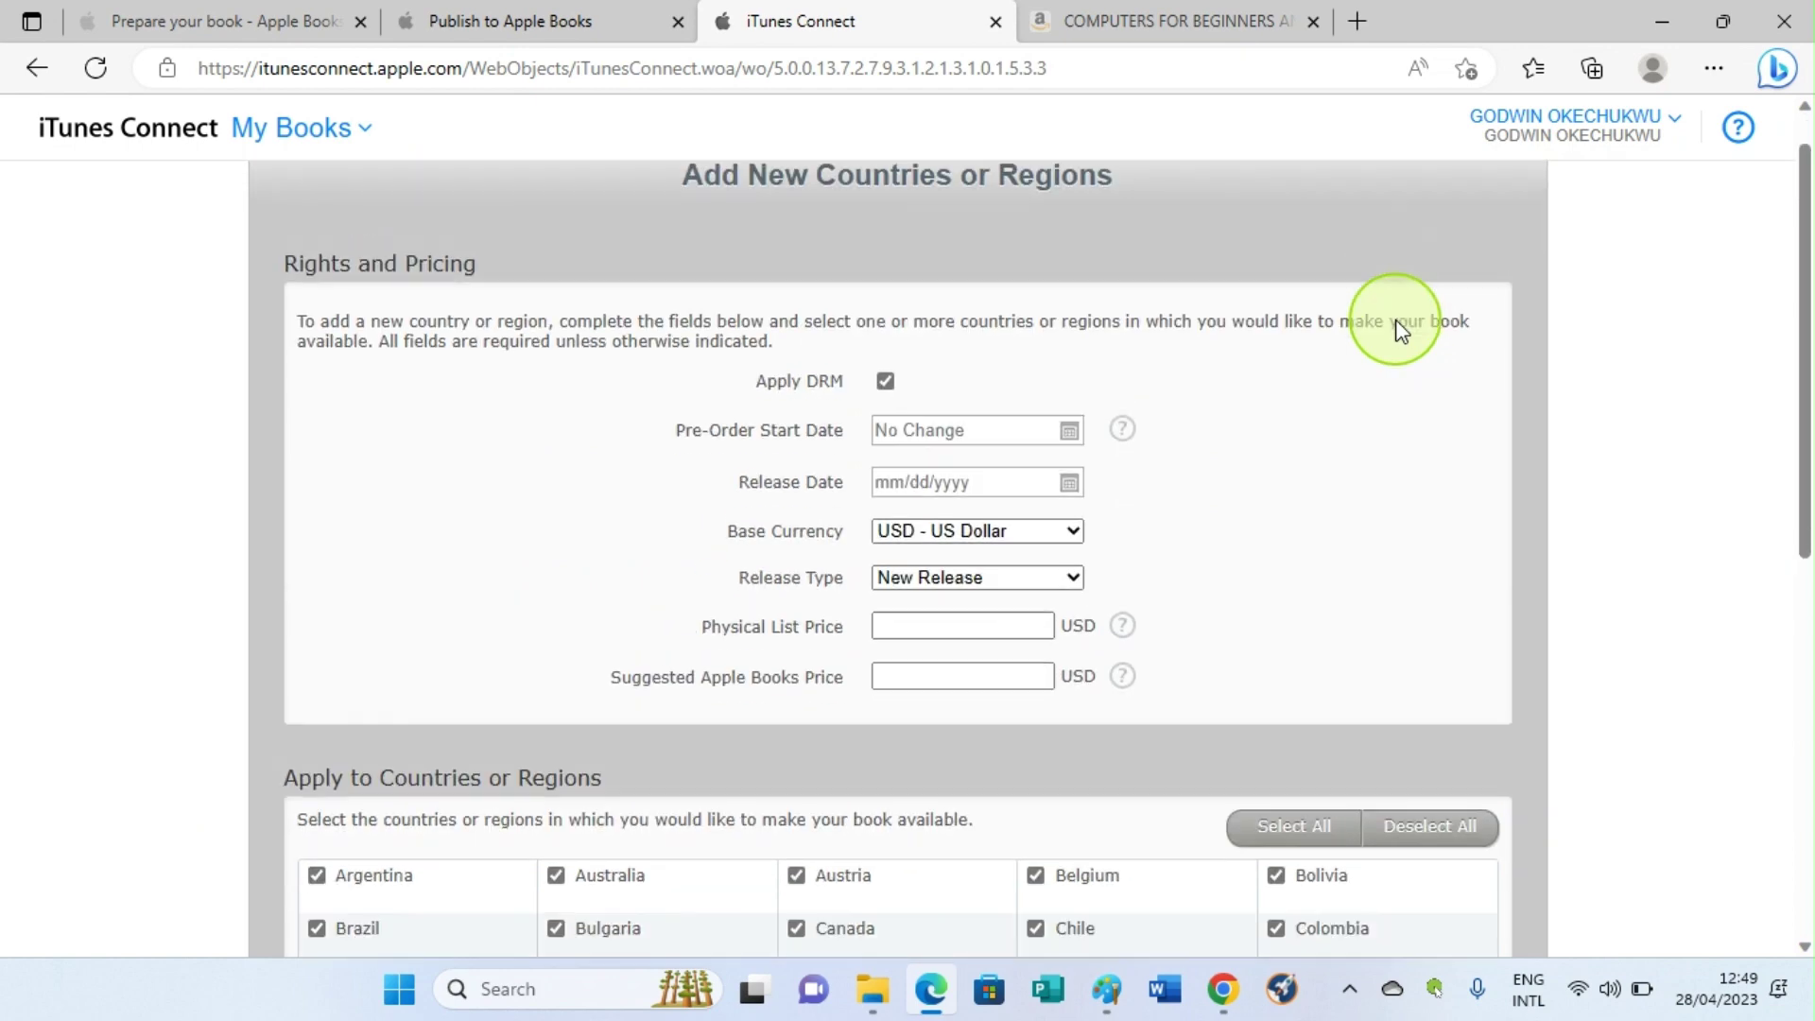
Step: Keep all countries checked with a 04/28/2023 release and 4.99 USD price, then continue
{"action": "scroll", "coordinate": [1400, 331], "scroll_direction": "down", "scroll_amount": 4}
{"action": "scroll", "coordinate": [1399, 330], "scroll_direction": "up", "scroll_amount": 4}
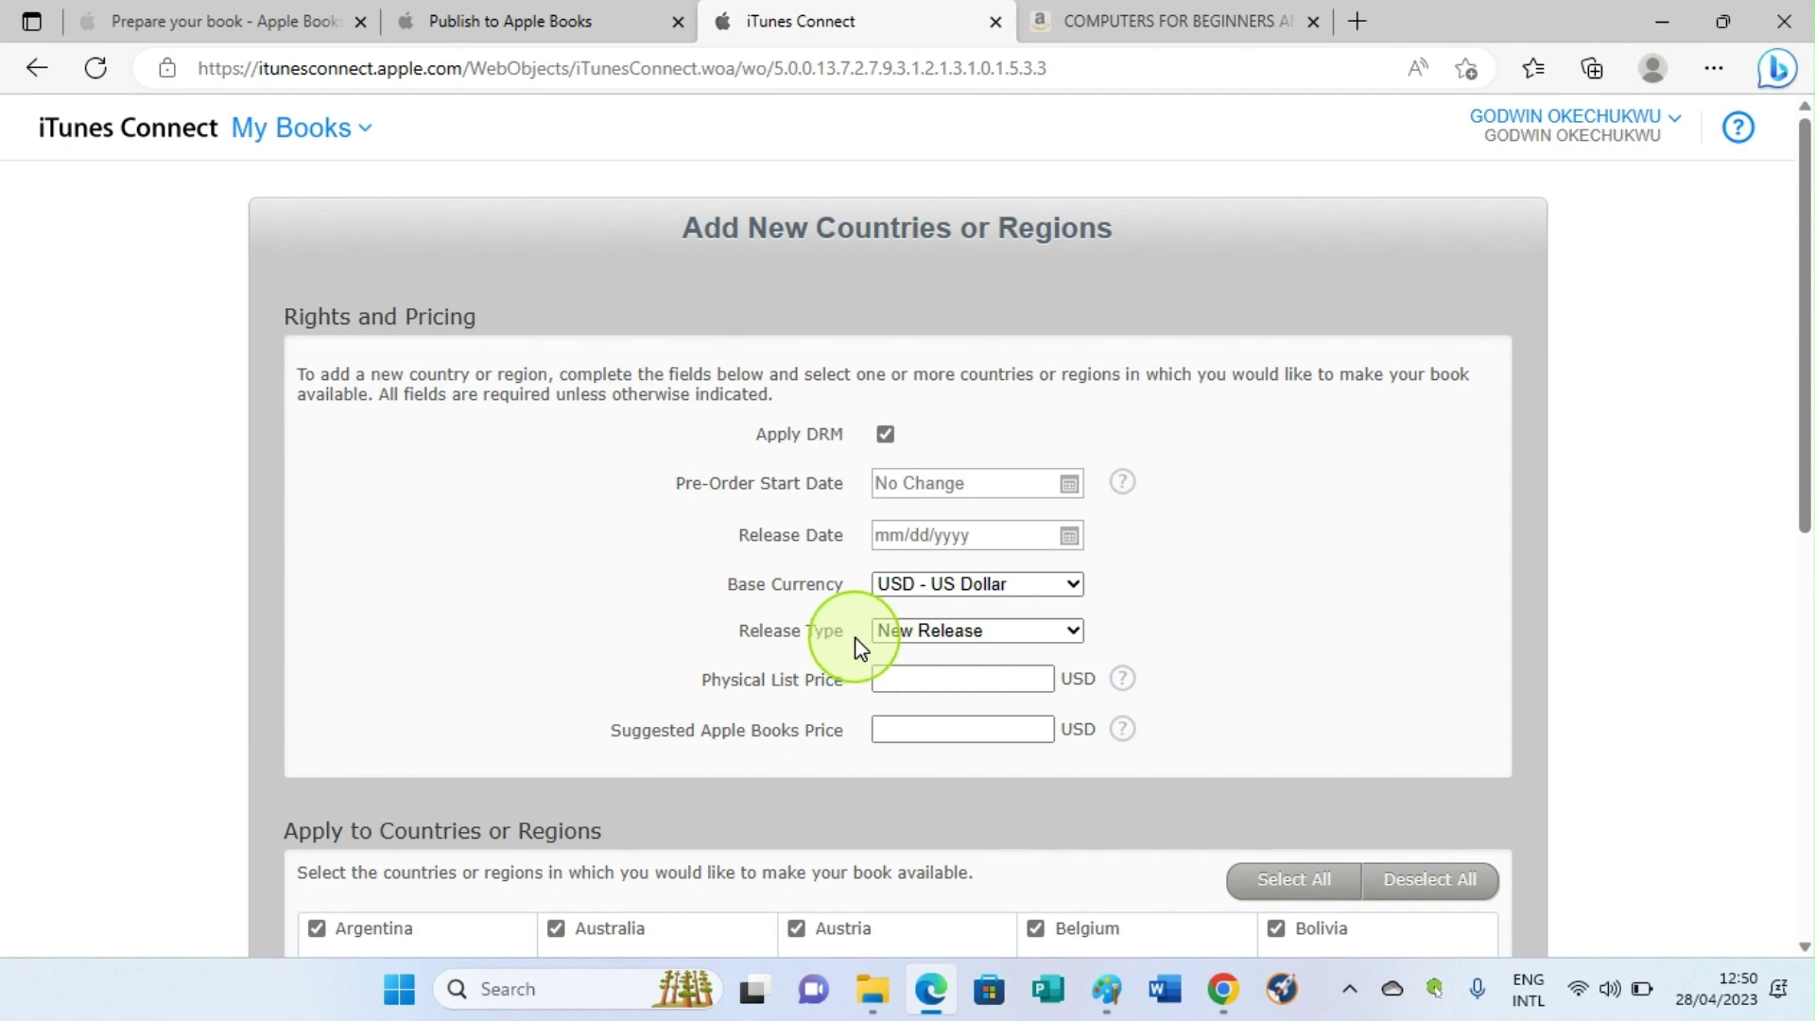
{"action": "scroll", "coordinate": [850, 636], "scroll_direction": "down", "scroll_amount": 4}
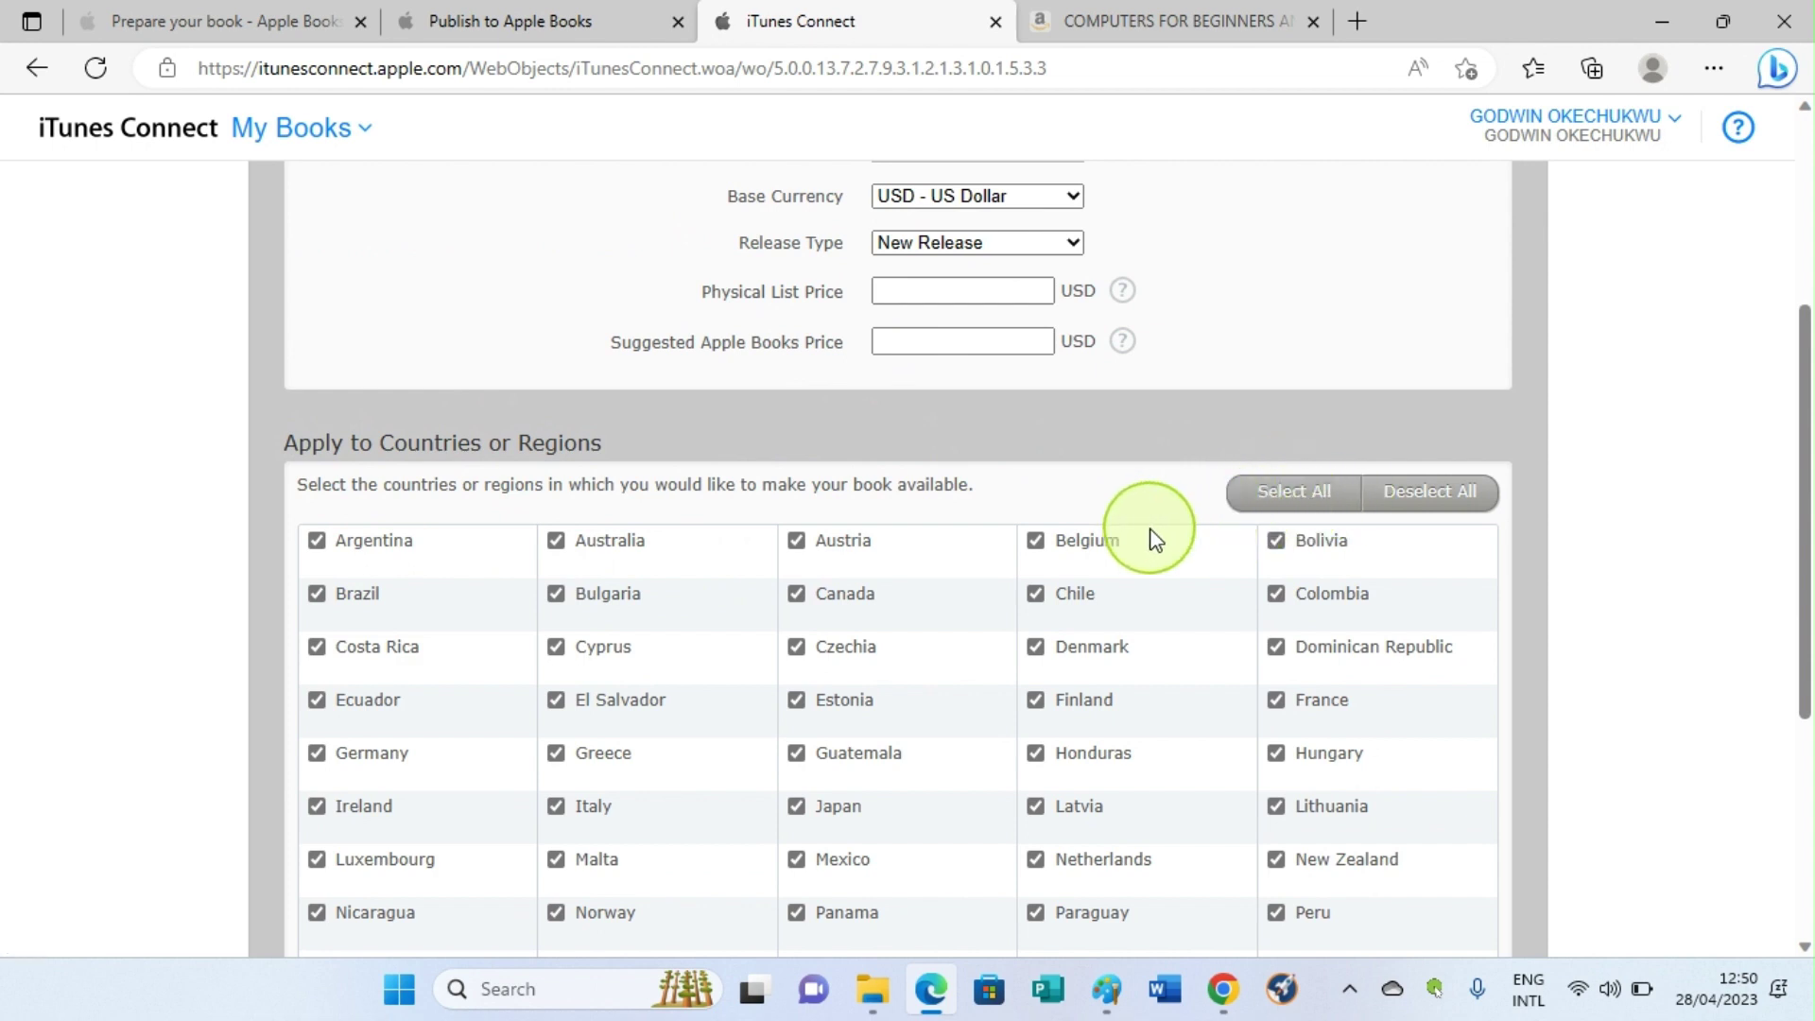
{"action": "left_click", "coordinate": [1060, 541]}
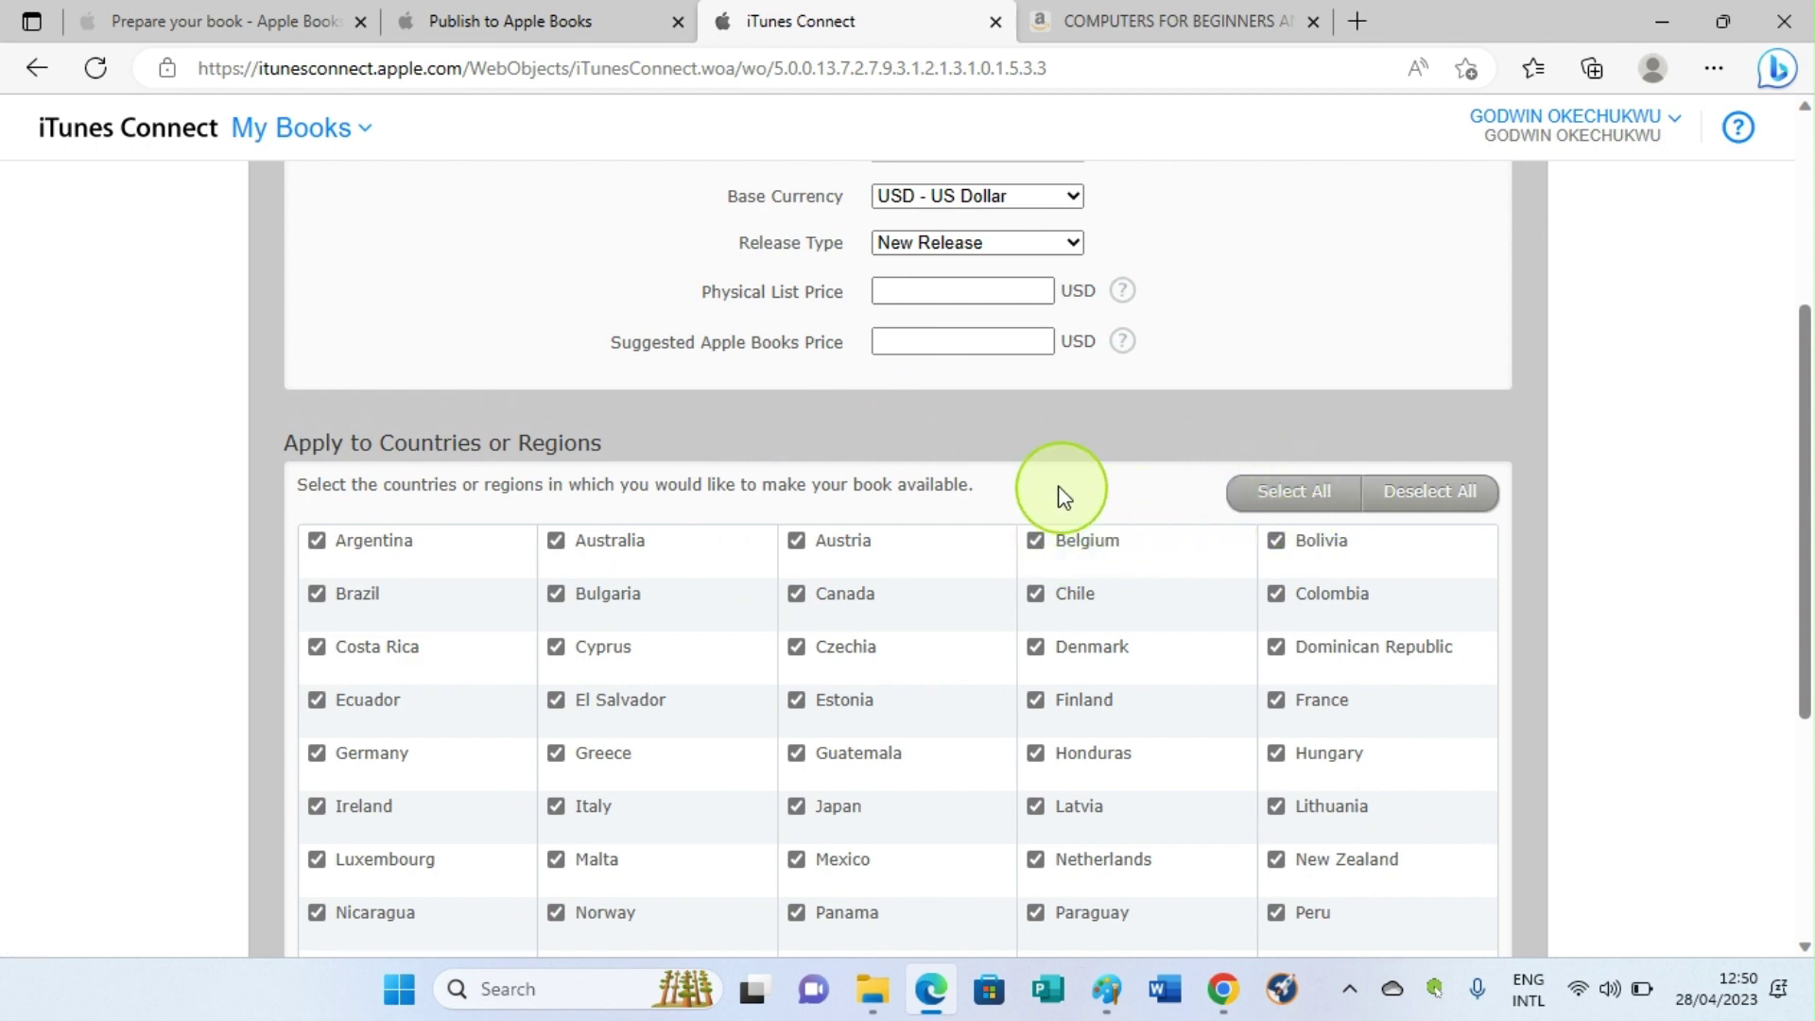
{"action": "scroll", "coordinate": [1006, 455], "scroll_direction": "down", "scroll_amount": 4}
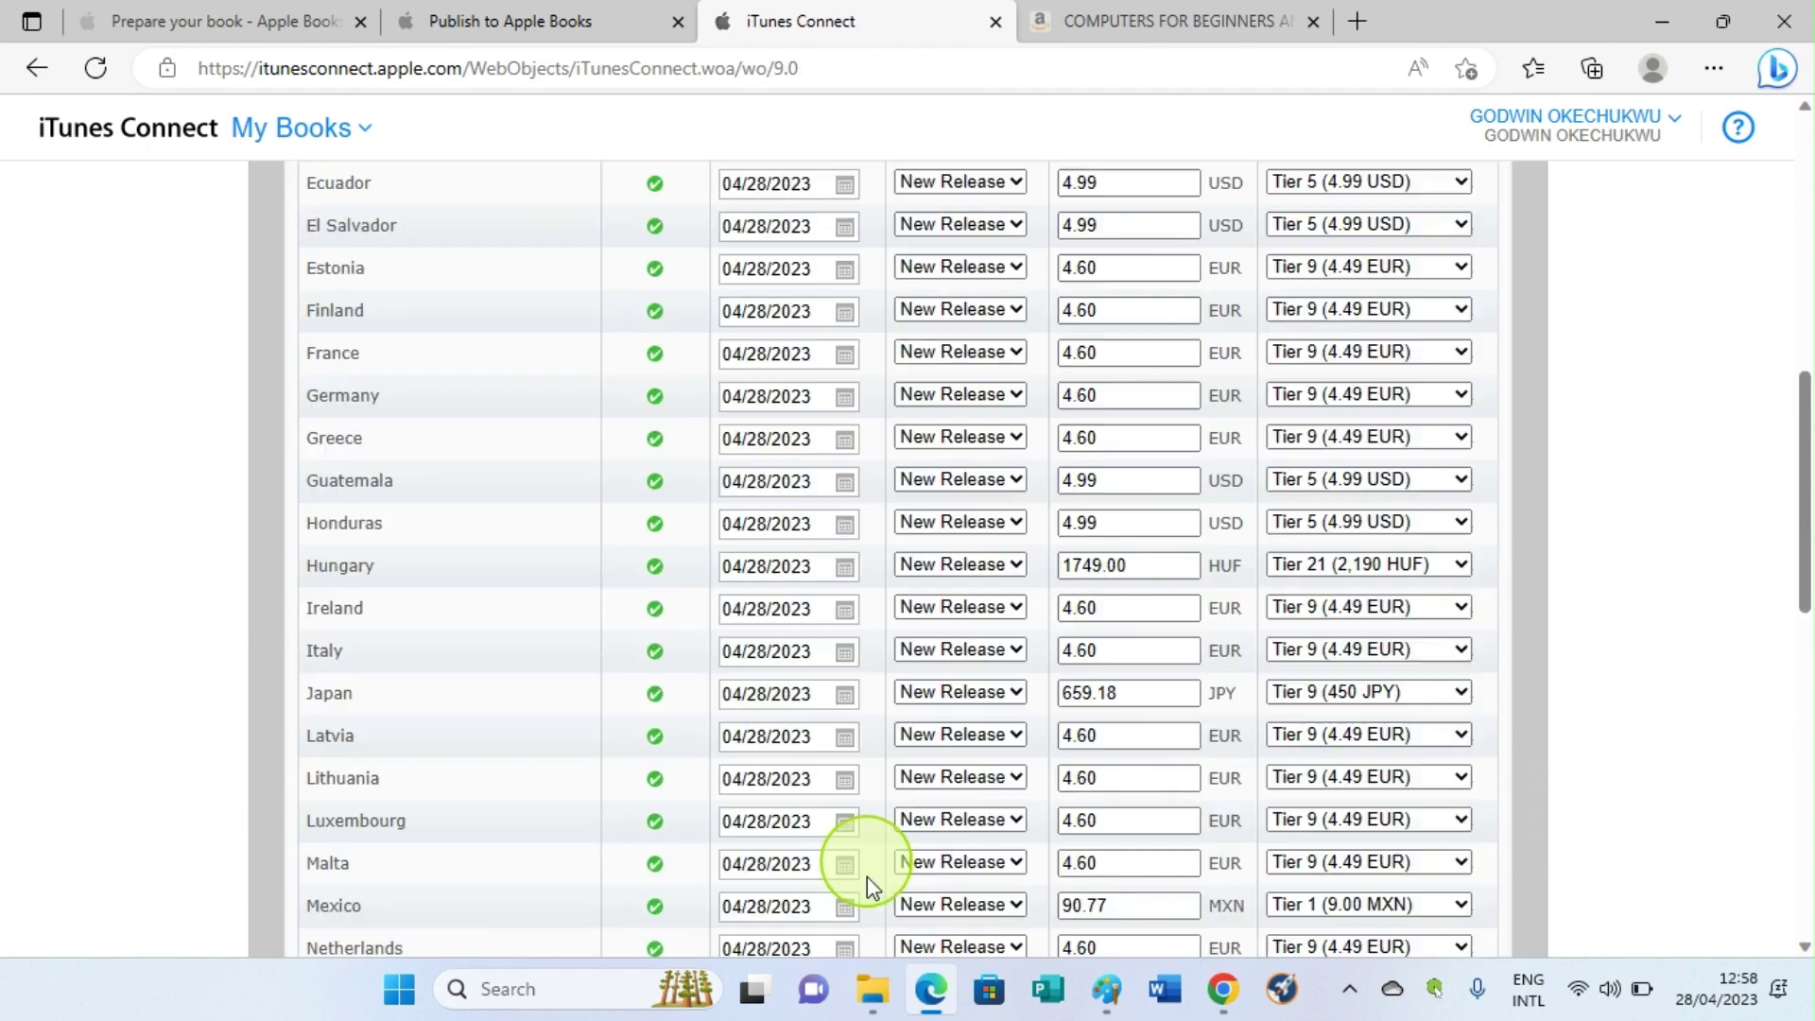
Step: Check each country's list price and tier, then confirm the countries for the 04/28/2023 release
{"action": "scroll", "coordinate": [1618, 416], "scroll_direction": "up", "scroll_amount": 4}
{"action": "scroll", "coordinate": [1618, 416], "scroll_direction": "up", "scroll_amount": 4}
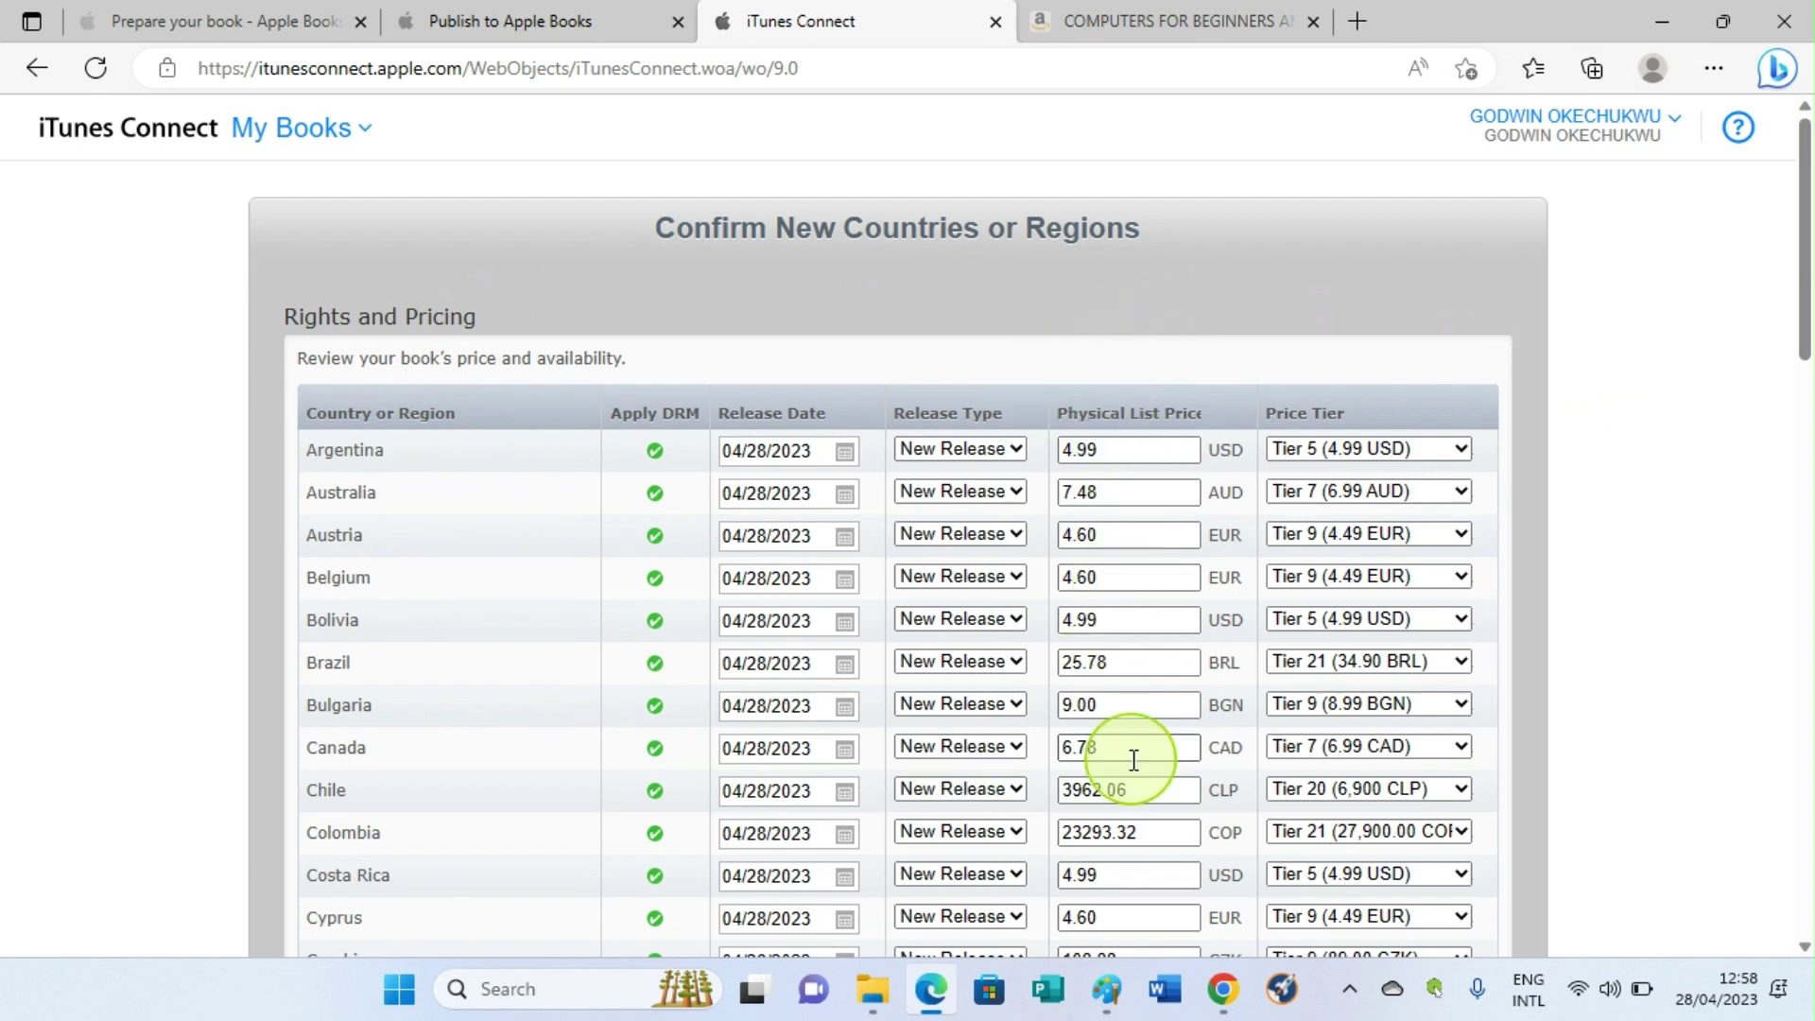
{"action": "scroll", "coordinate": [1116, 541], "scroll_direction": "down", "scroll_amount": 8}
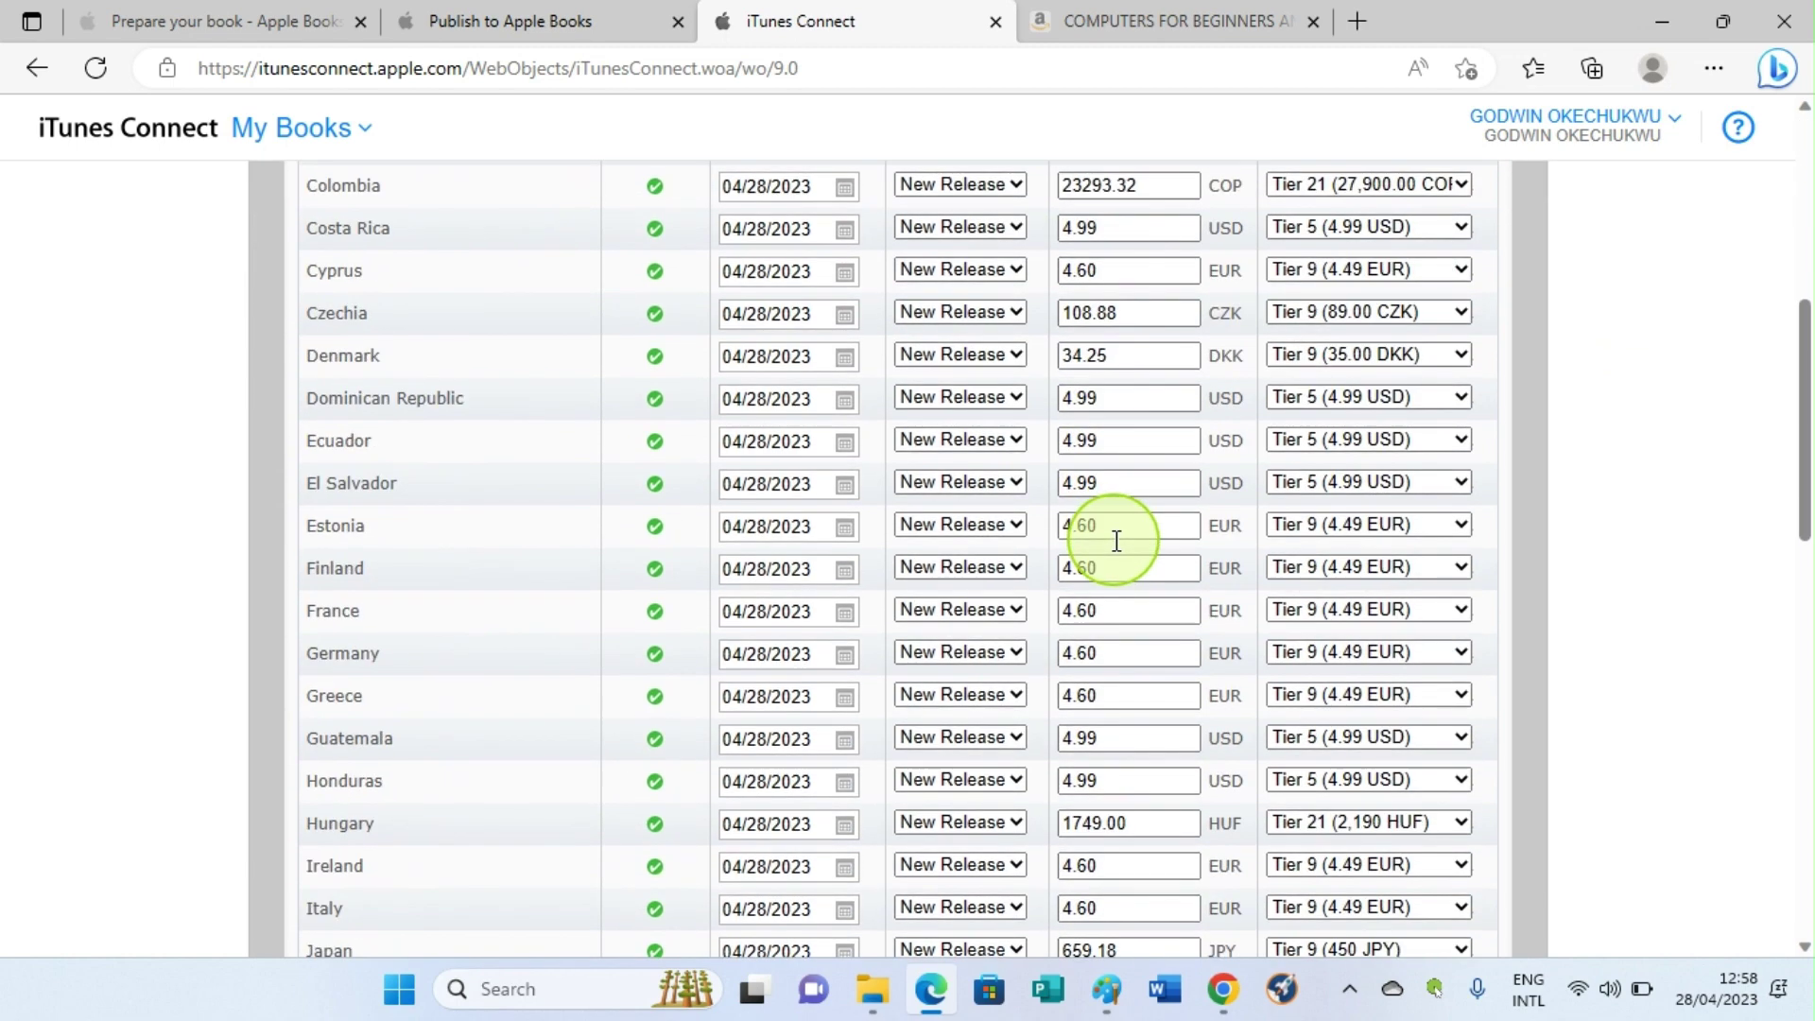
{"action": "scroll", "coordinate": [1138, 778], "scroll_direction": "down", "scroll_amount": 4}
{"action": "scroll", "coordinate": [1138, 722], "scroll_direction": "up", "scroll_amount": 10}
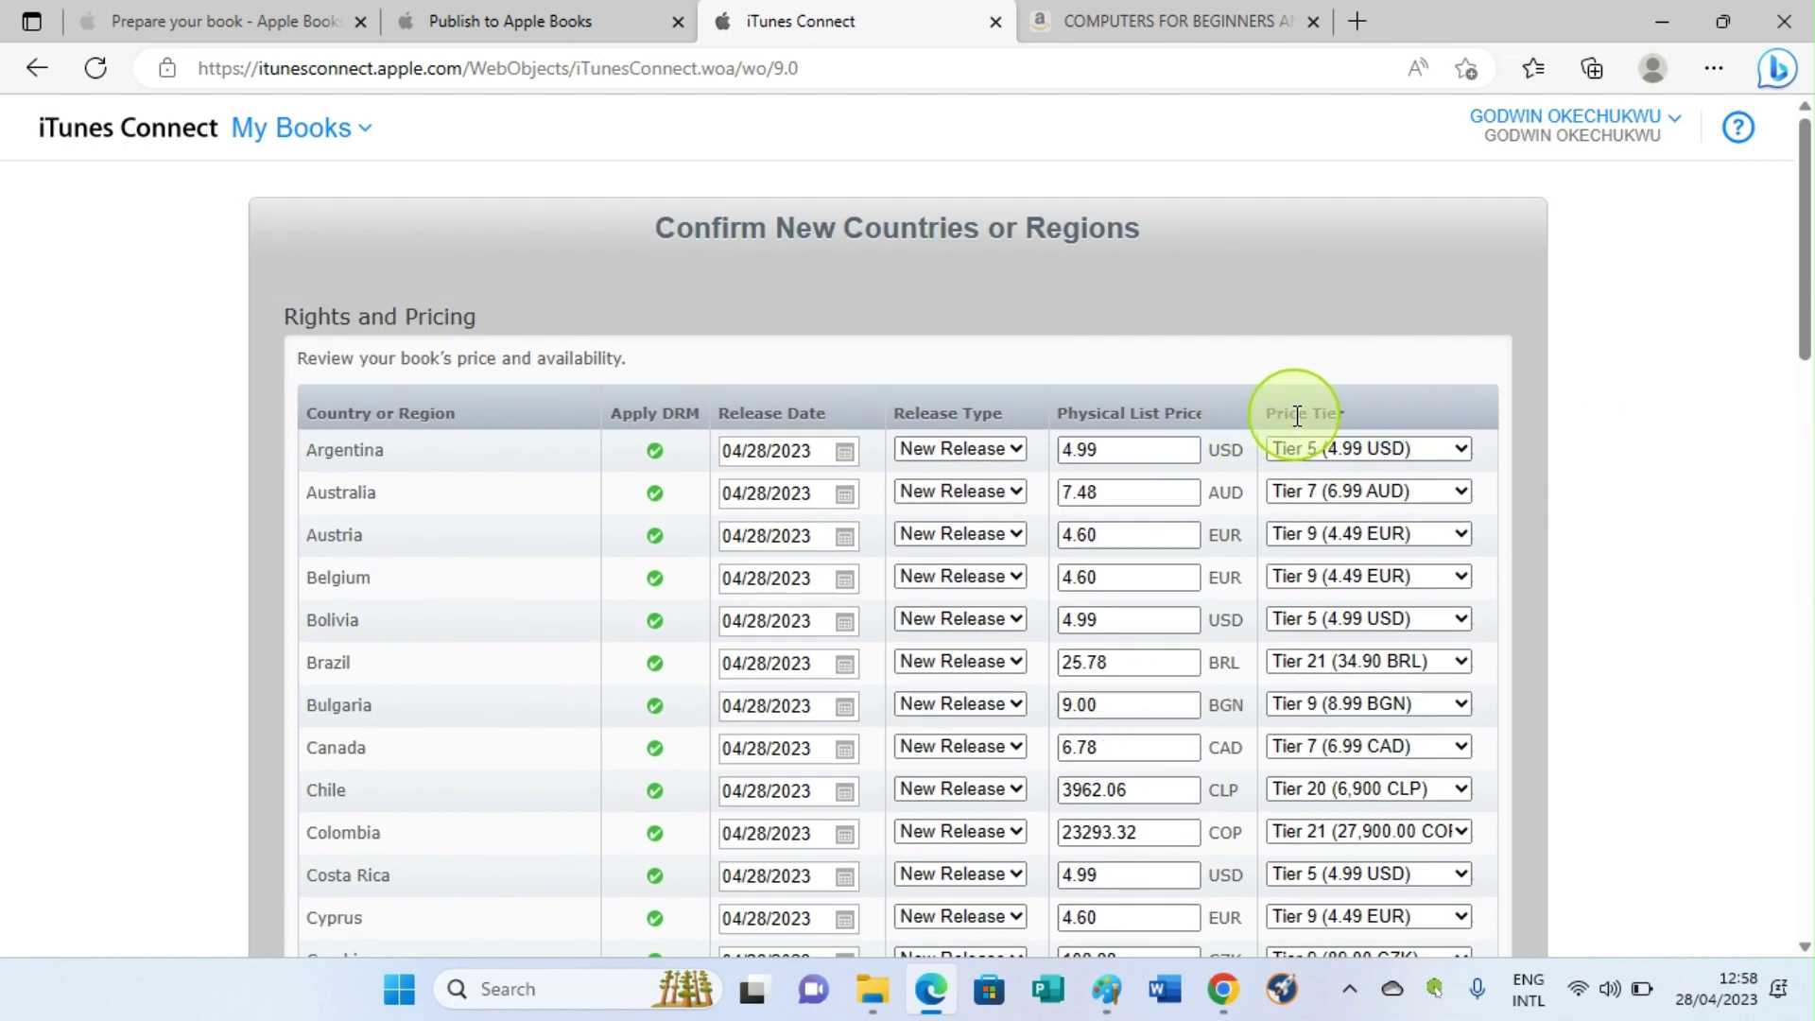
{"action": "scroll", "coordinate": [1436, 557], "scroll_direction": "down", "scroll_amount": 7}
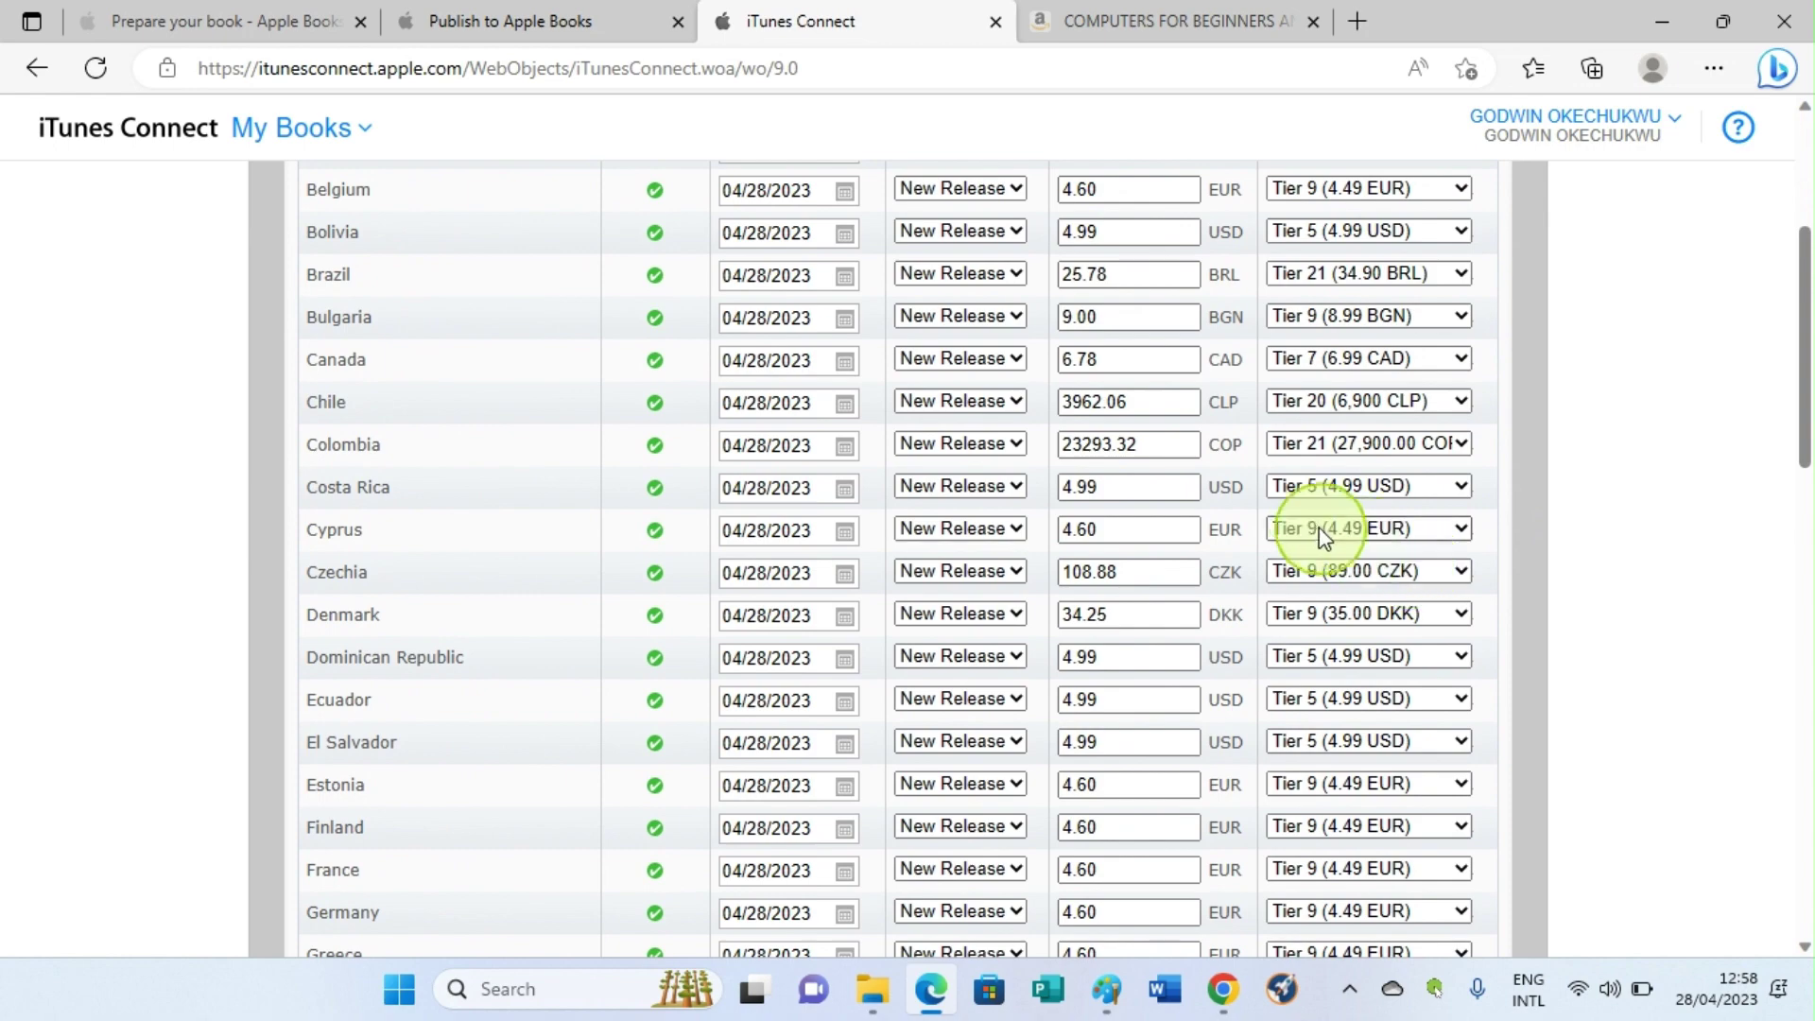
{"action": "scroll", "coordinate": [1316, 526], "scroll_direction": "down", "scroll_amount": 12}
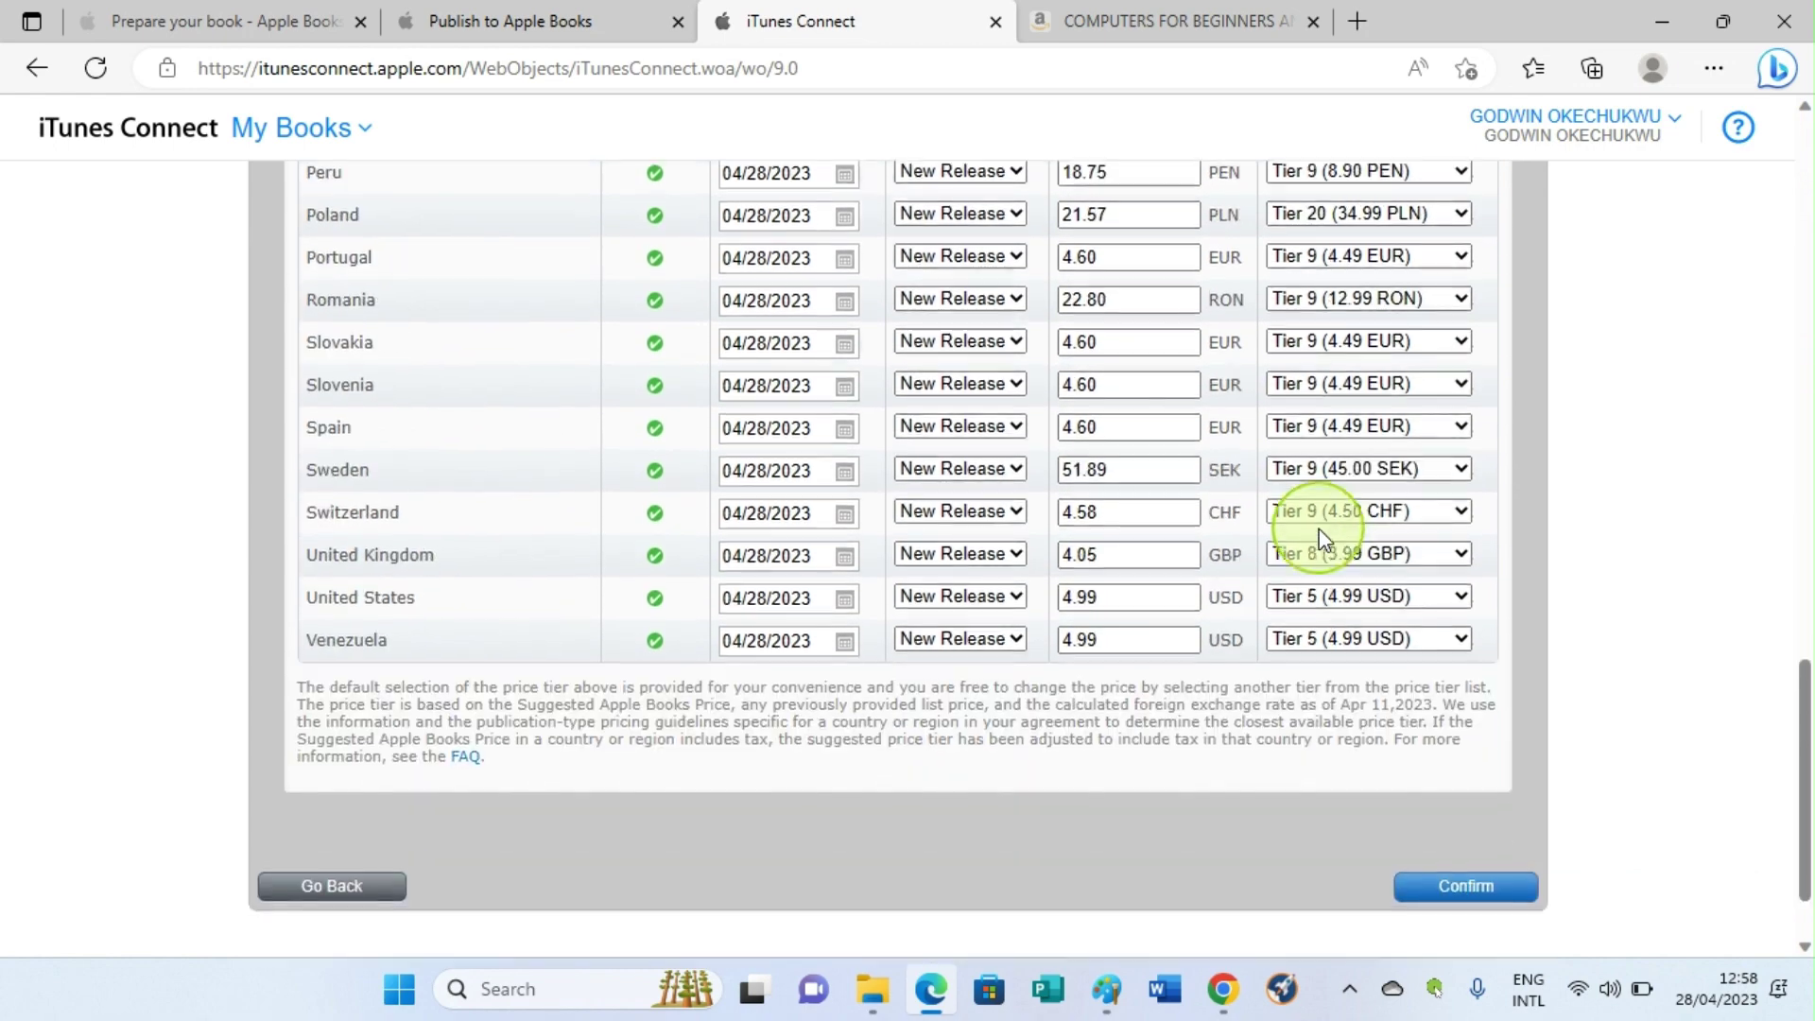
{"action": "scroll", "coordinate": [1318, 529], "scroll_direction": "up", "scroll_amount": 5}
{"action": "scroll", "coordinate": [1318, 529], "scroll_direction": "up", "scroll_amount": 2}
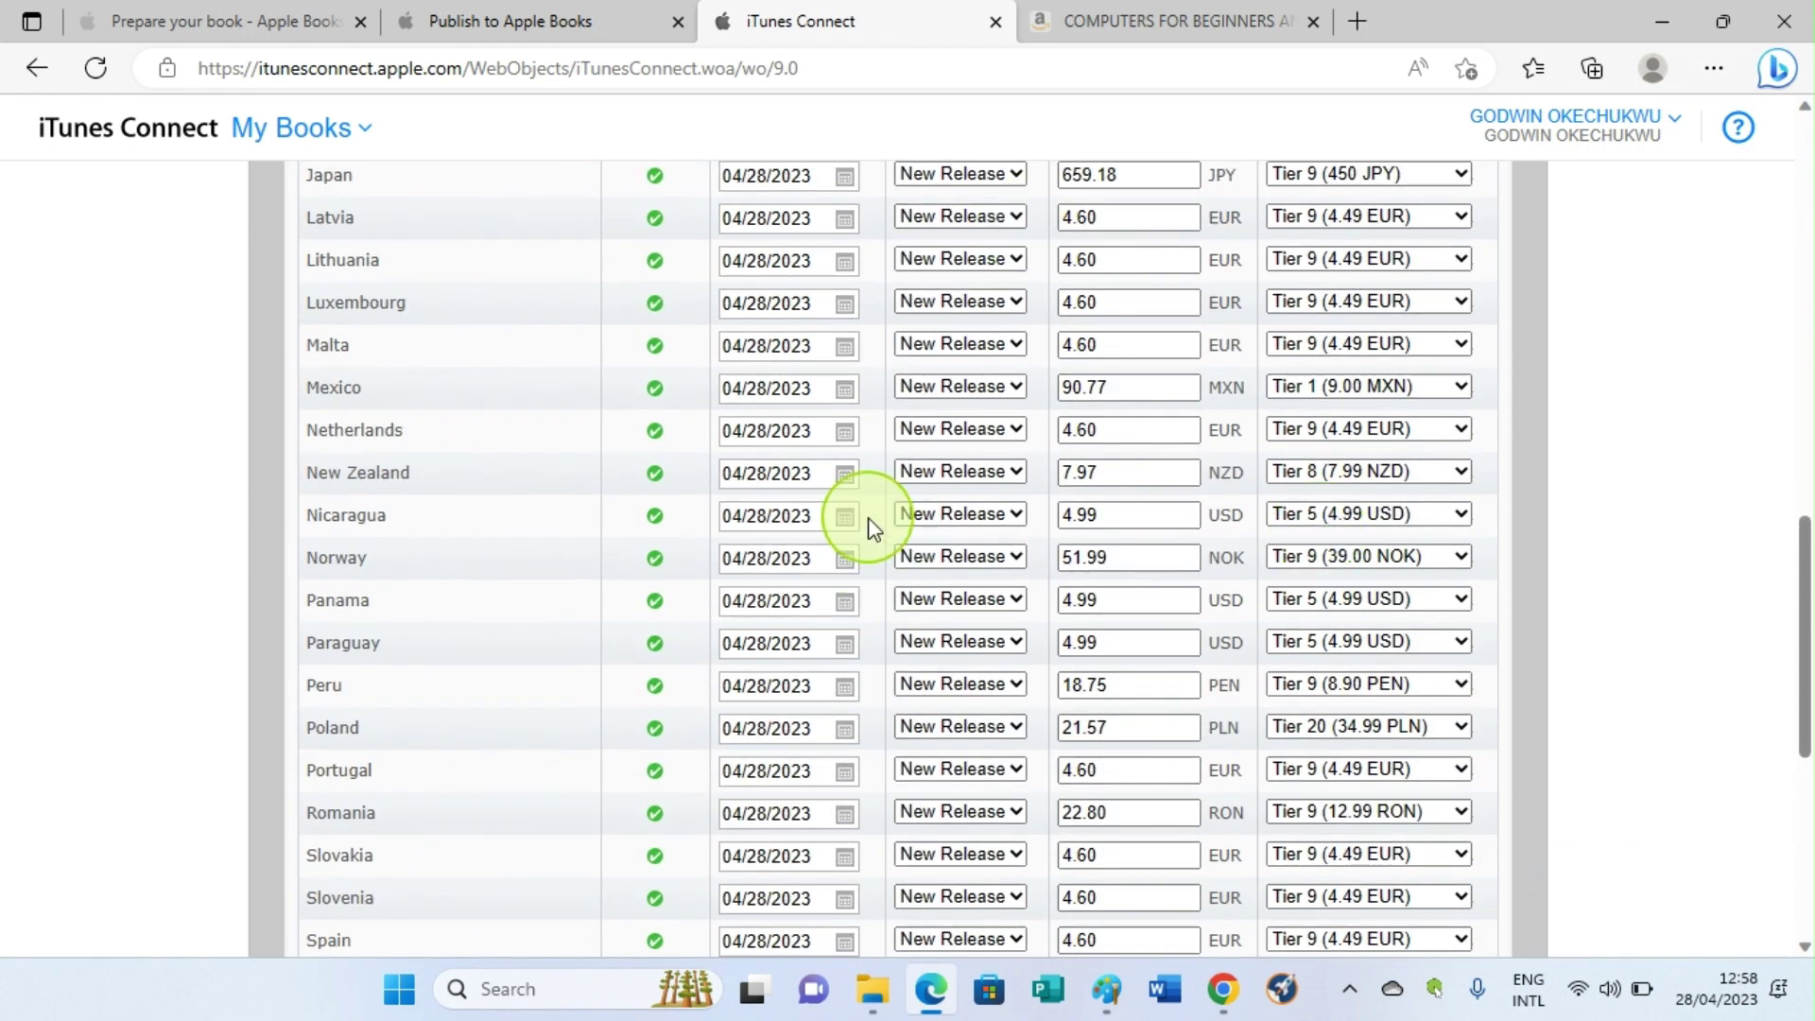
{"action": "scroll", "coordinate": [908, 529], "scroll_direction": "down", "scroll_amount": 5}
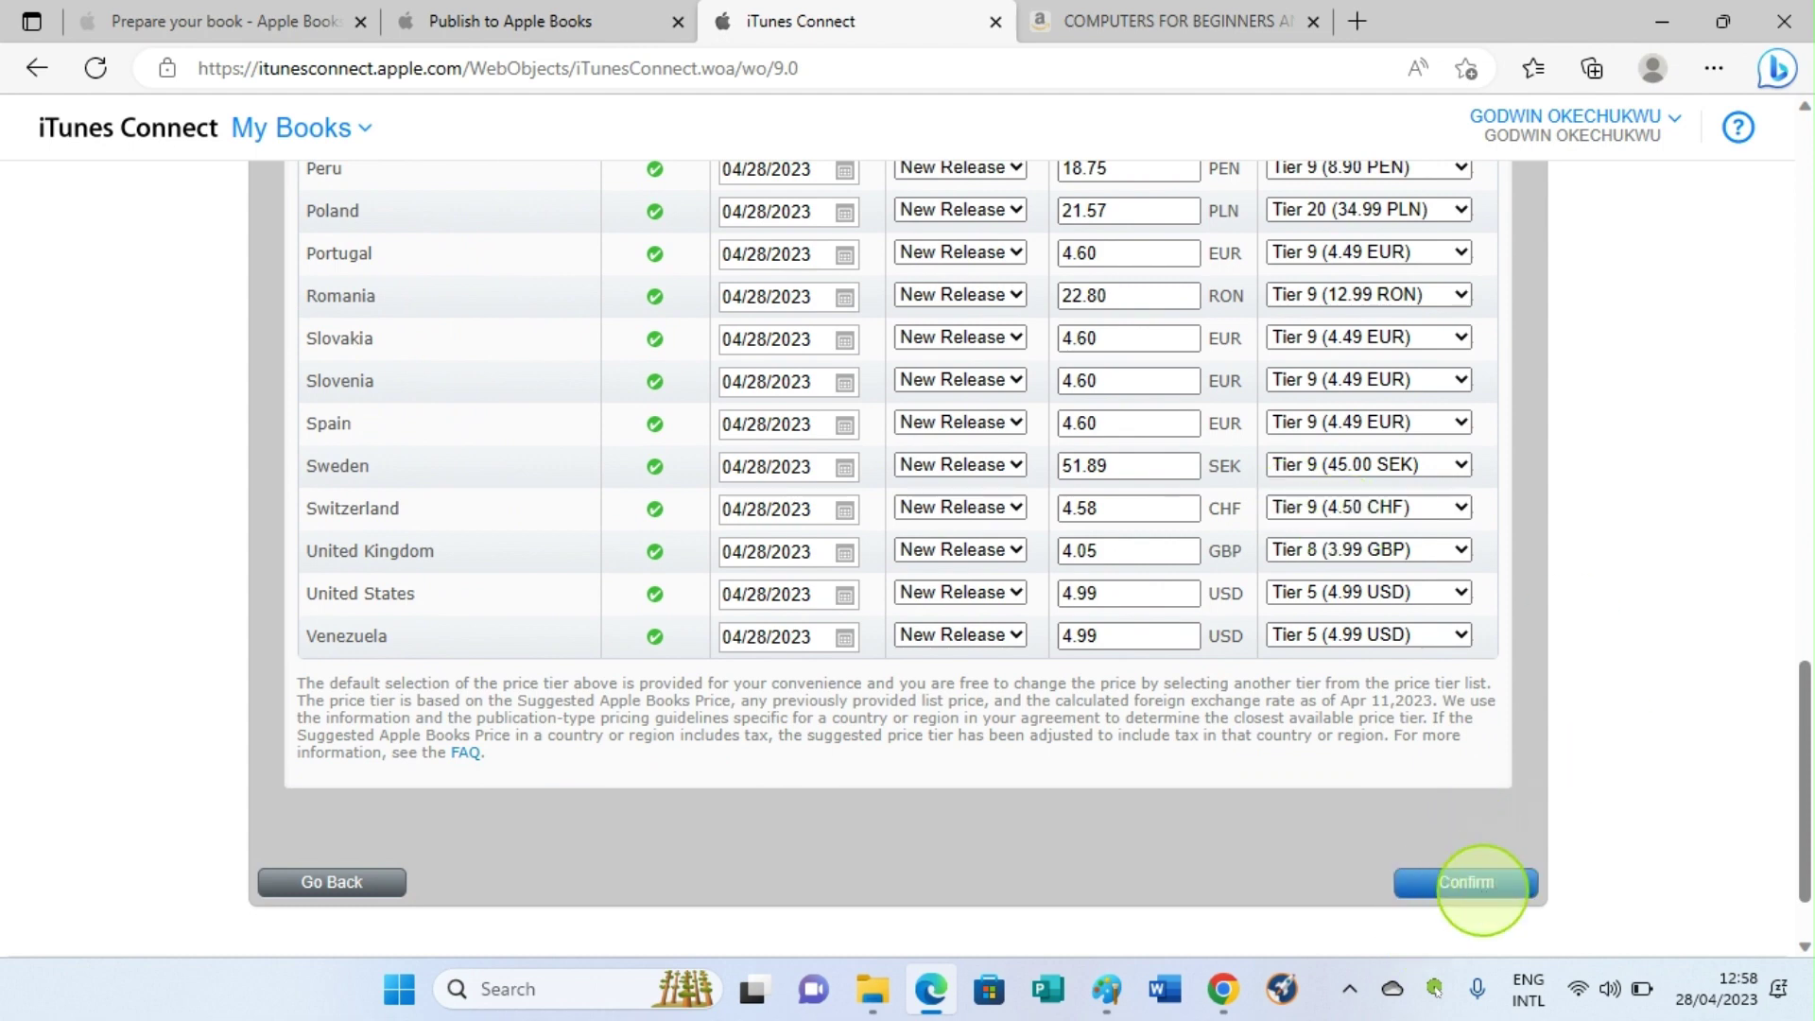
{"action": "left_click", "coordinate": [1480, 898]}
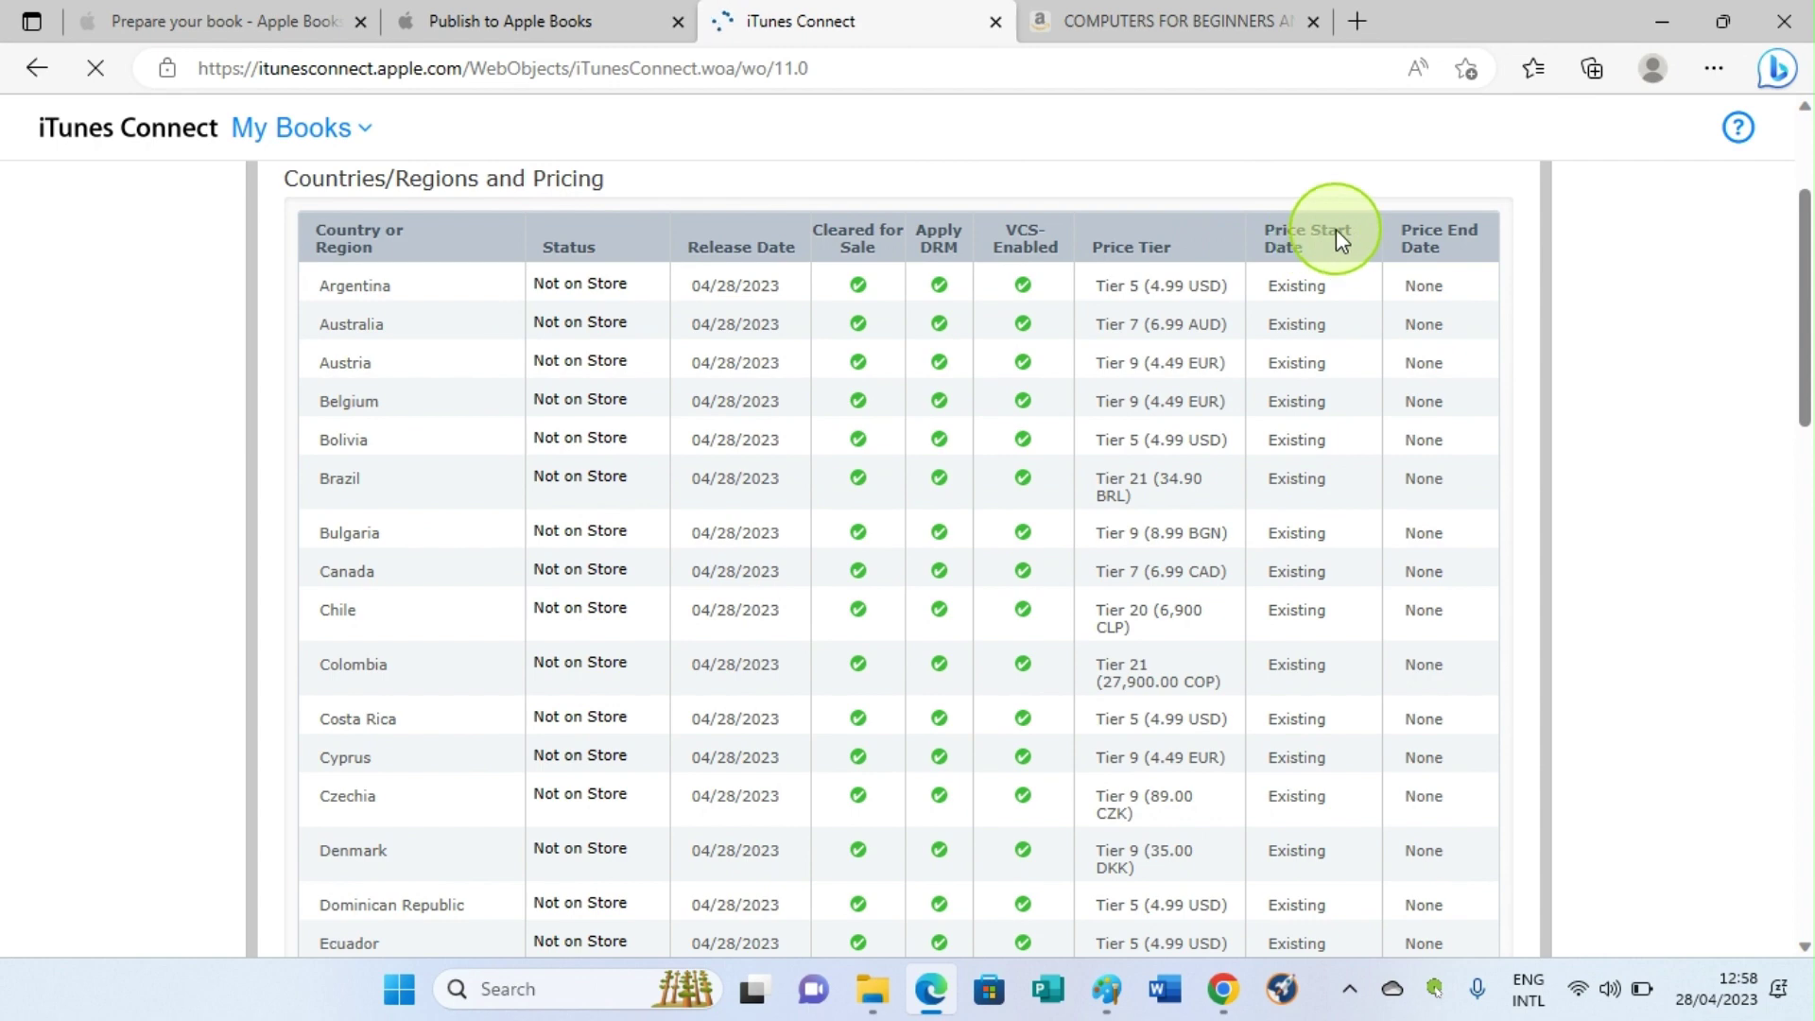
Step: Enable free availability in future countries and finish with United States and Venezuela at Tier 5 (4.99 USD)
{"action": "scroll", "coordinate": [1293, 378], "scroll_direction": "down", "scroll_amount": 3}
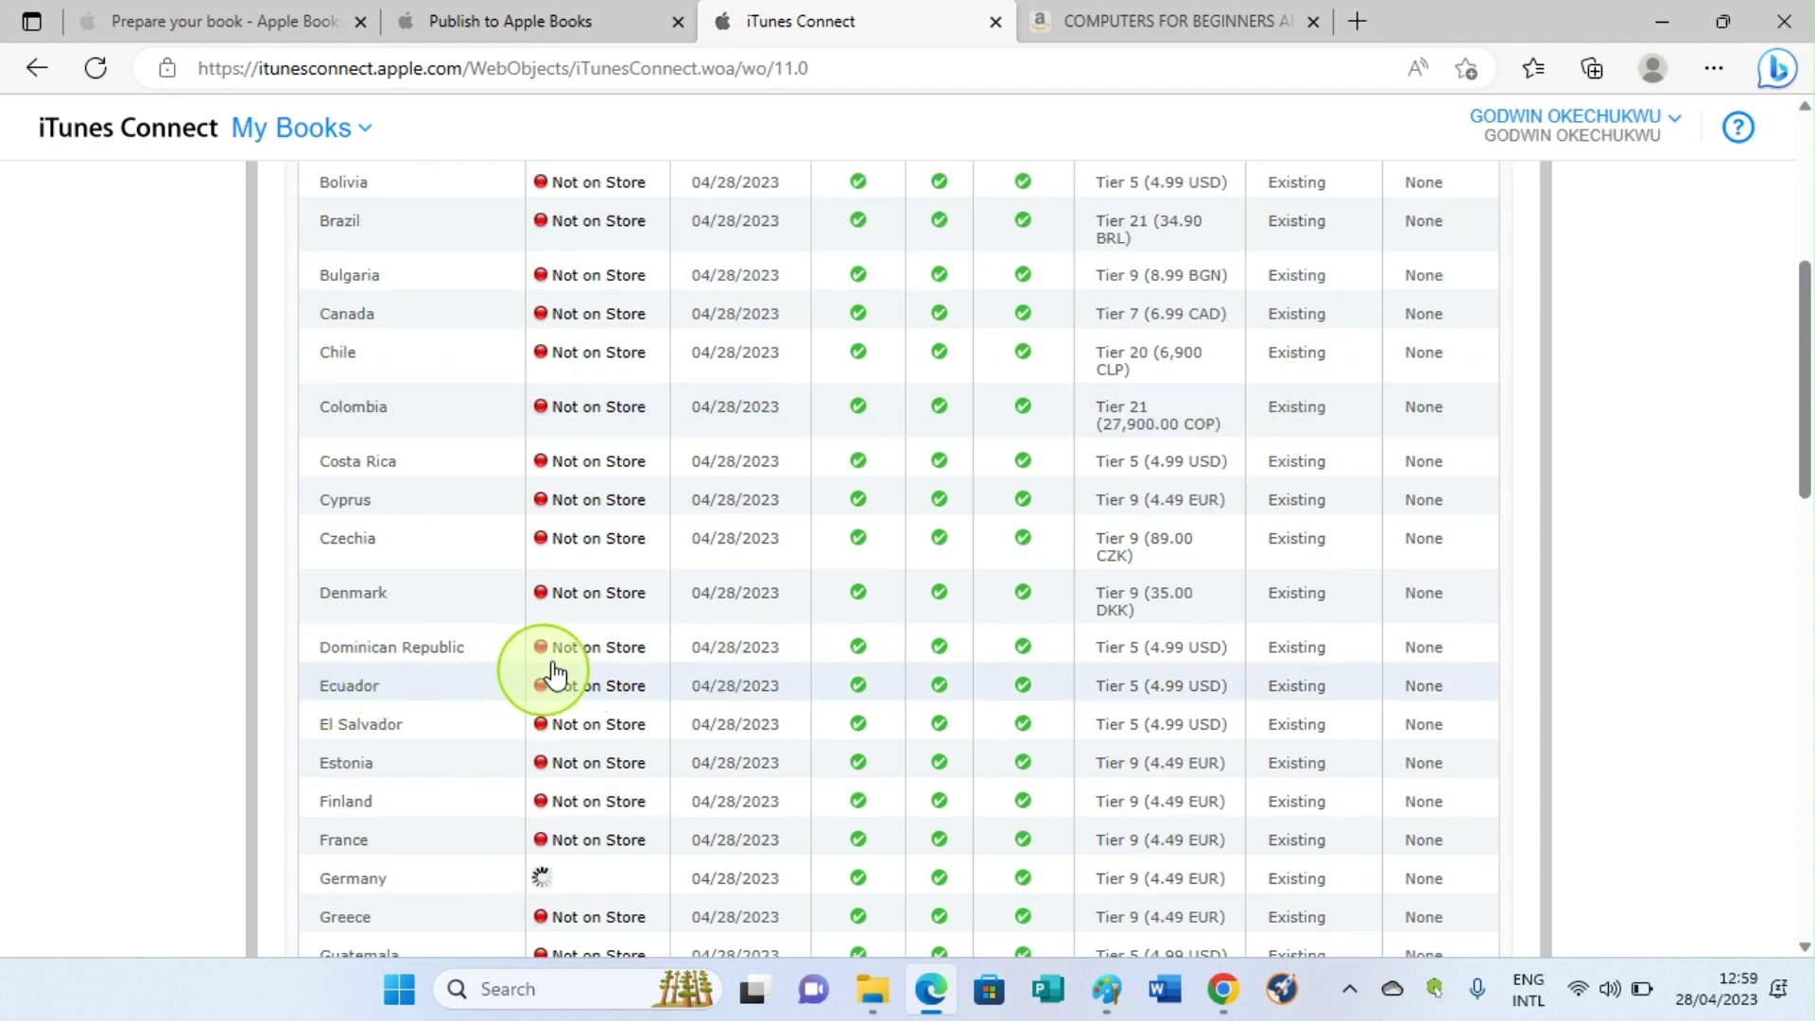
{"action": "scroll", "coordinate": [567, 875], "scroll_direction": "down", "scroll_amount": 3}
{"action": "scroll", "coordinate": [600, 749], "scroll_direction": "up", "scroll_amount": 4}
{"action": "scroll", "coordinate": [599, 741], "scroll_direction": "up", "scroll_amount": 4}
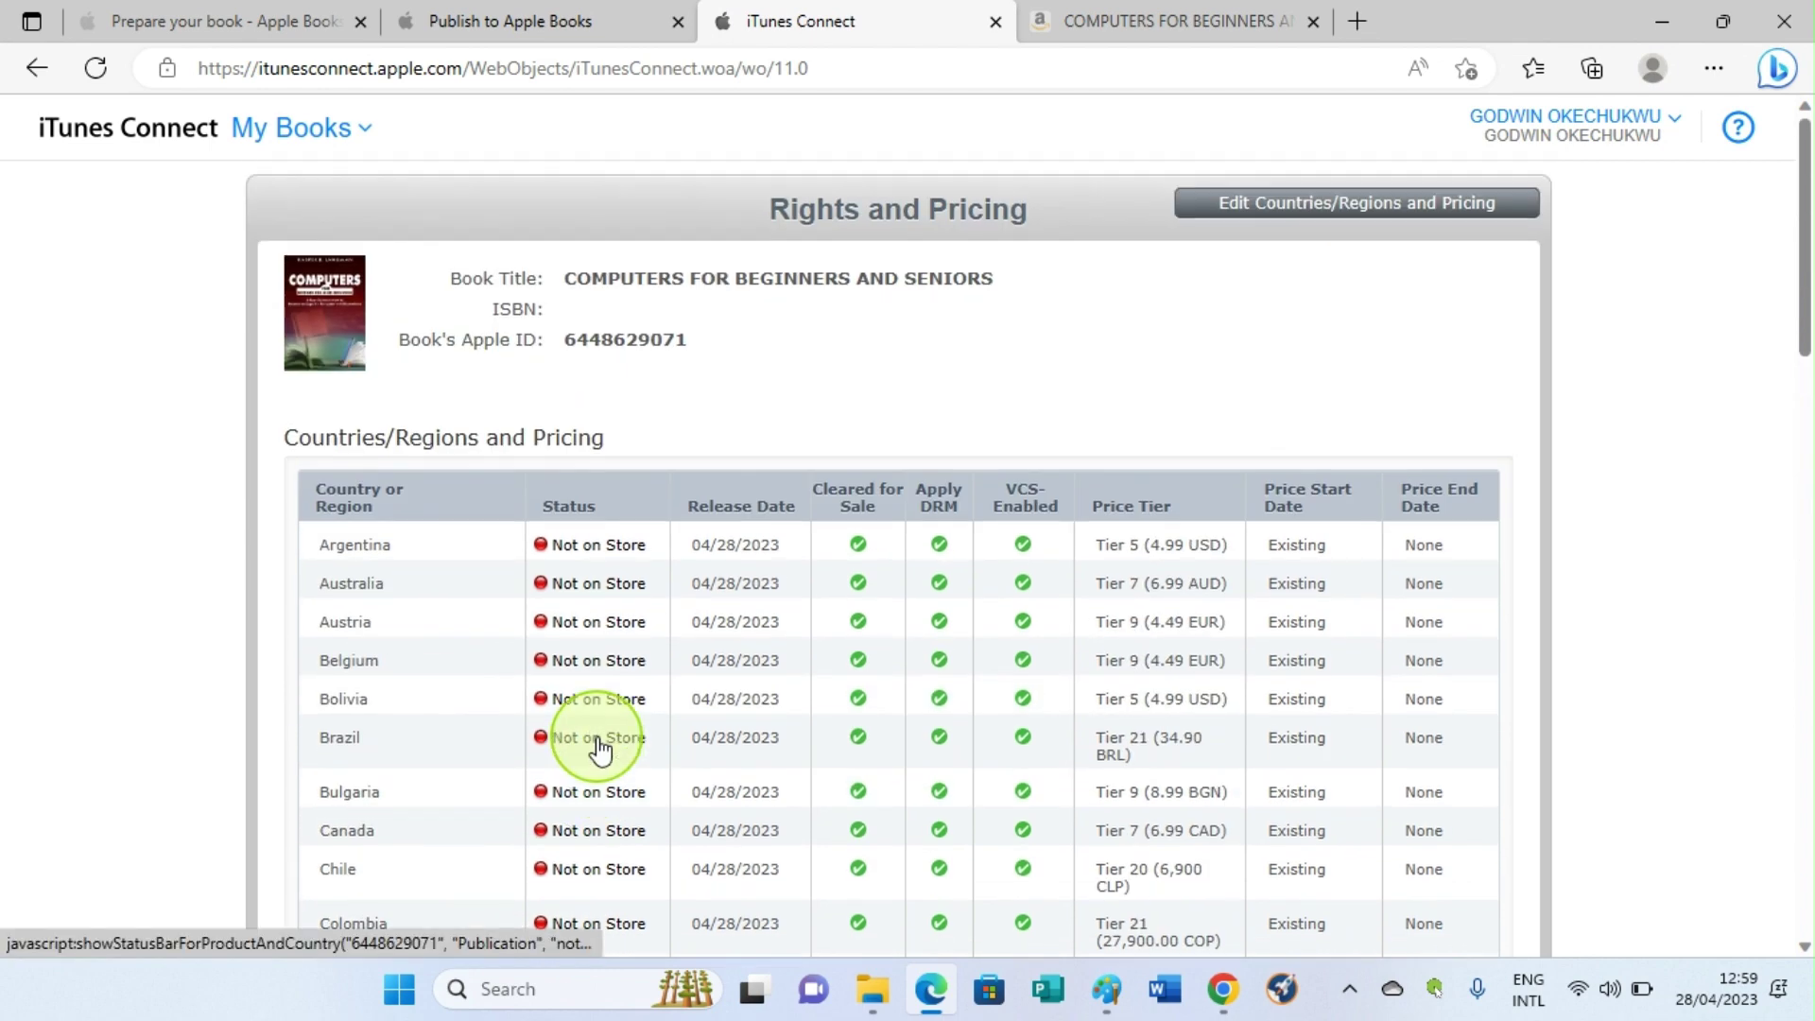
{"action": "scroll", "coordinate": [600, 741], "scroll_direction": "down", "scroll_amount": 5}
{"action": "scroll", "coordinate": [1144, 657], "scroll_direction": "down", "scroll_amount": 1}
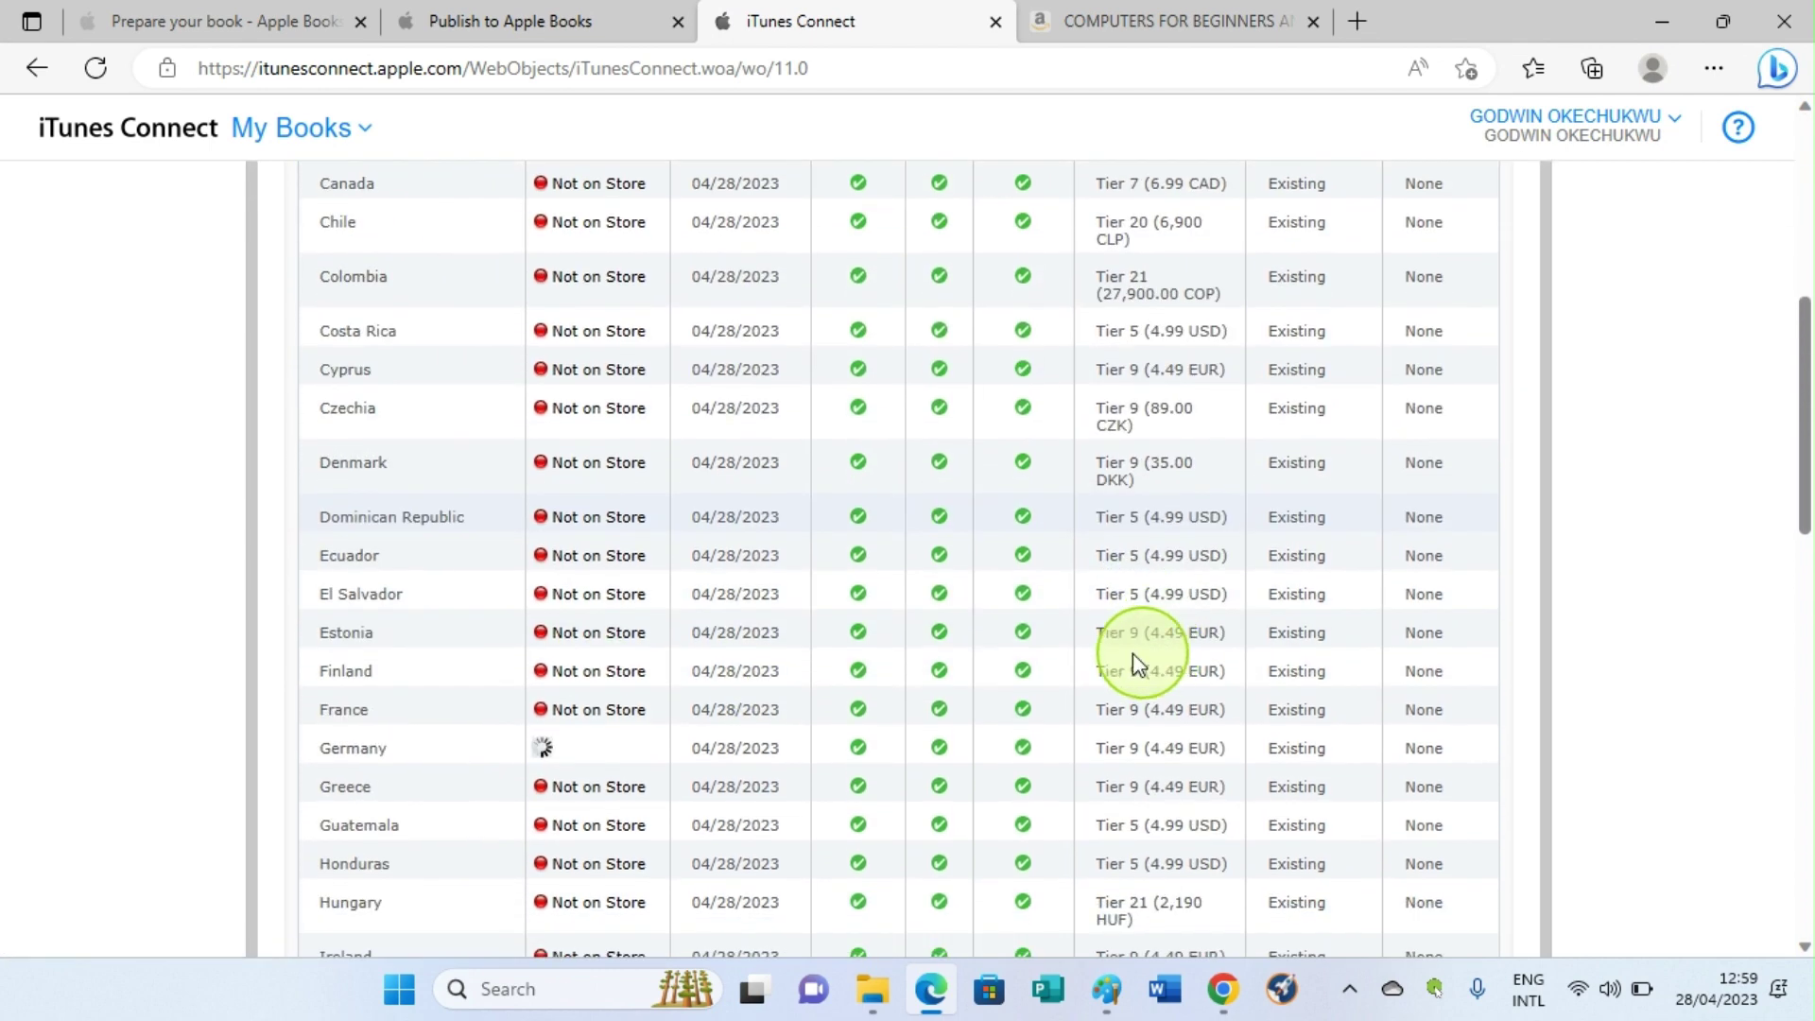
{"action": "scroll", "coordinate": [863, 696], "scroll_direction": "down", "scroll_amount": 4}
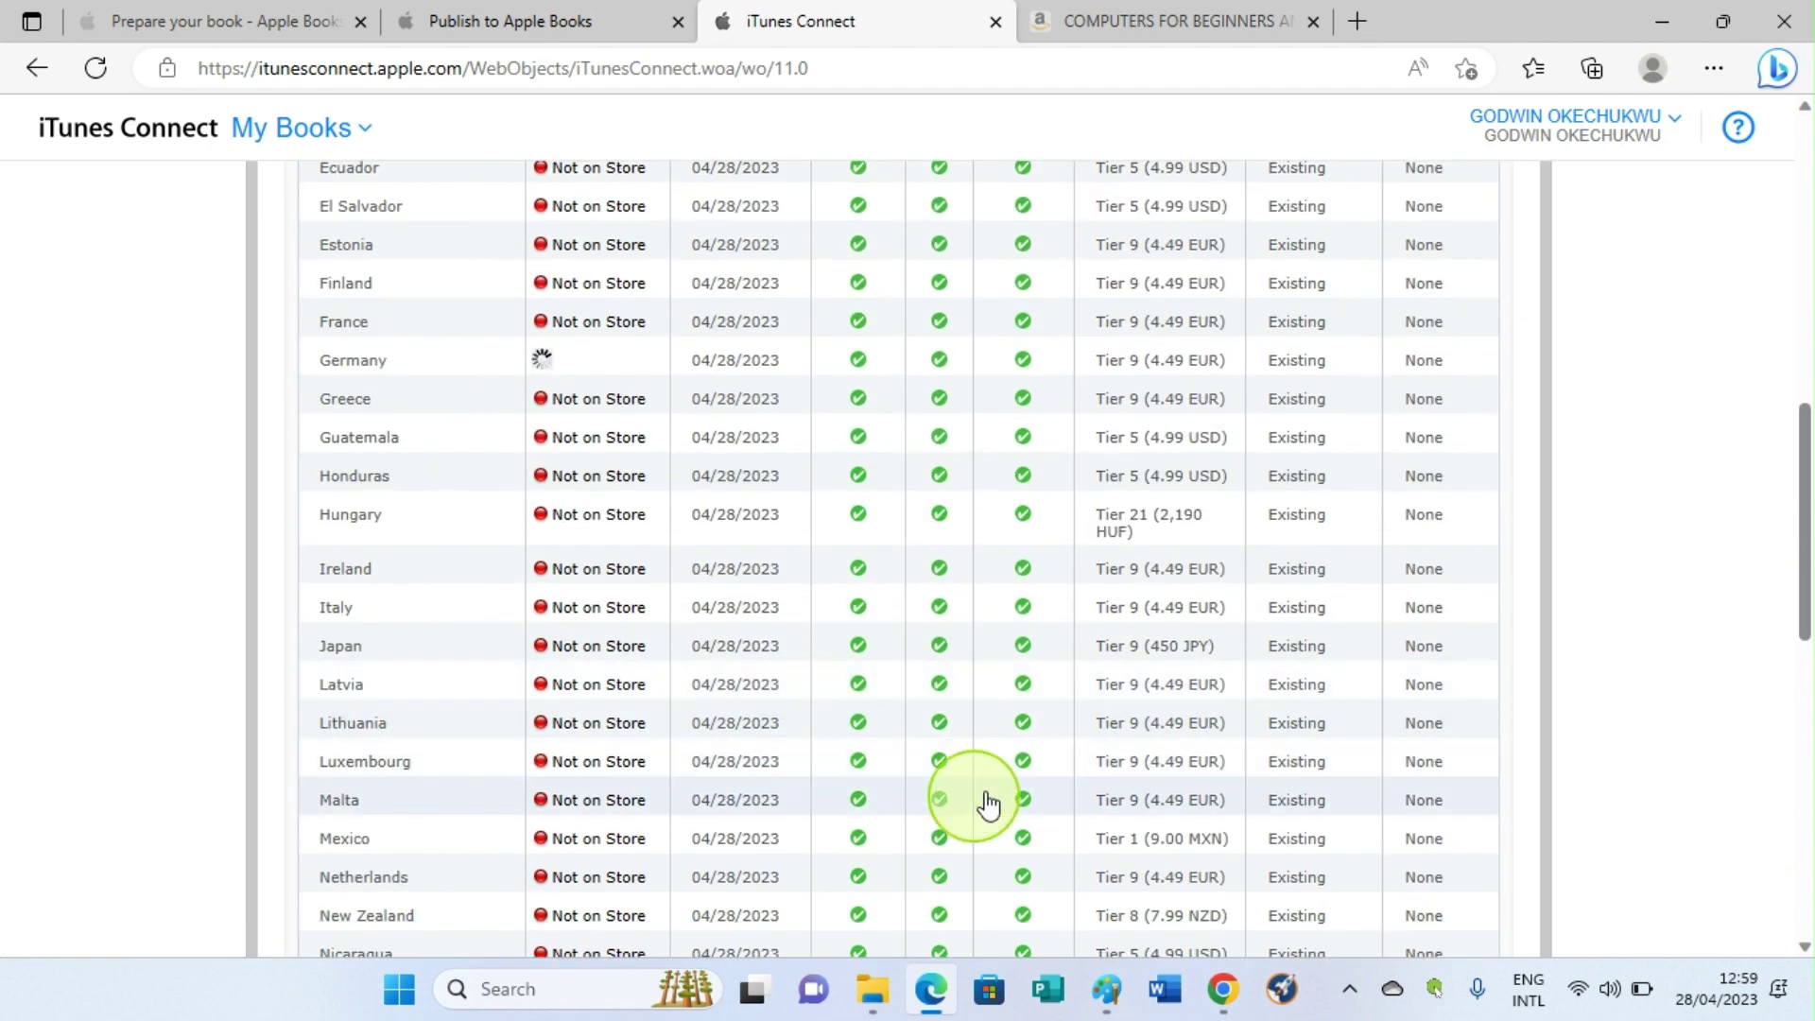
{"action": "scroll", "coordinate": [984, 802], "scroll_direction": "down", "scroll_amount": 8}
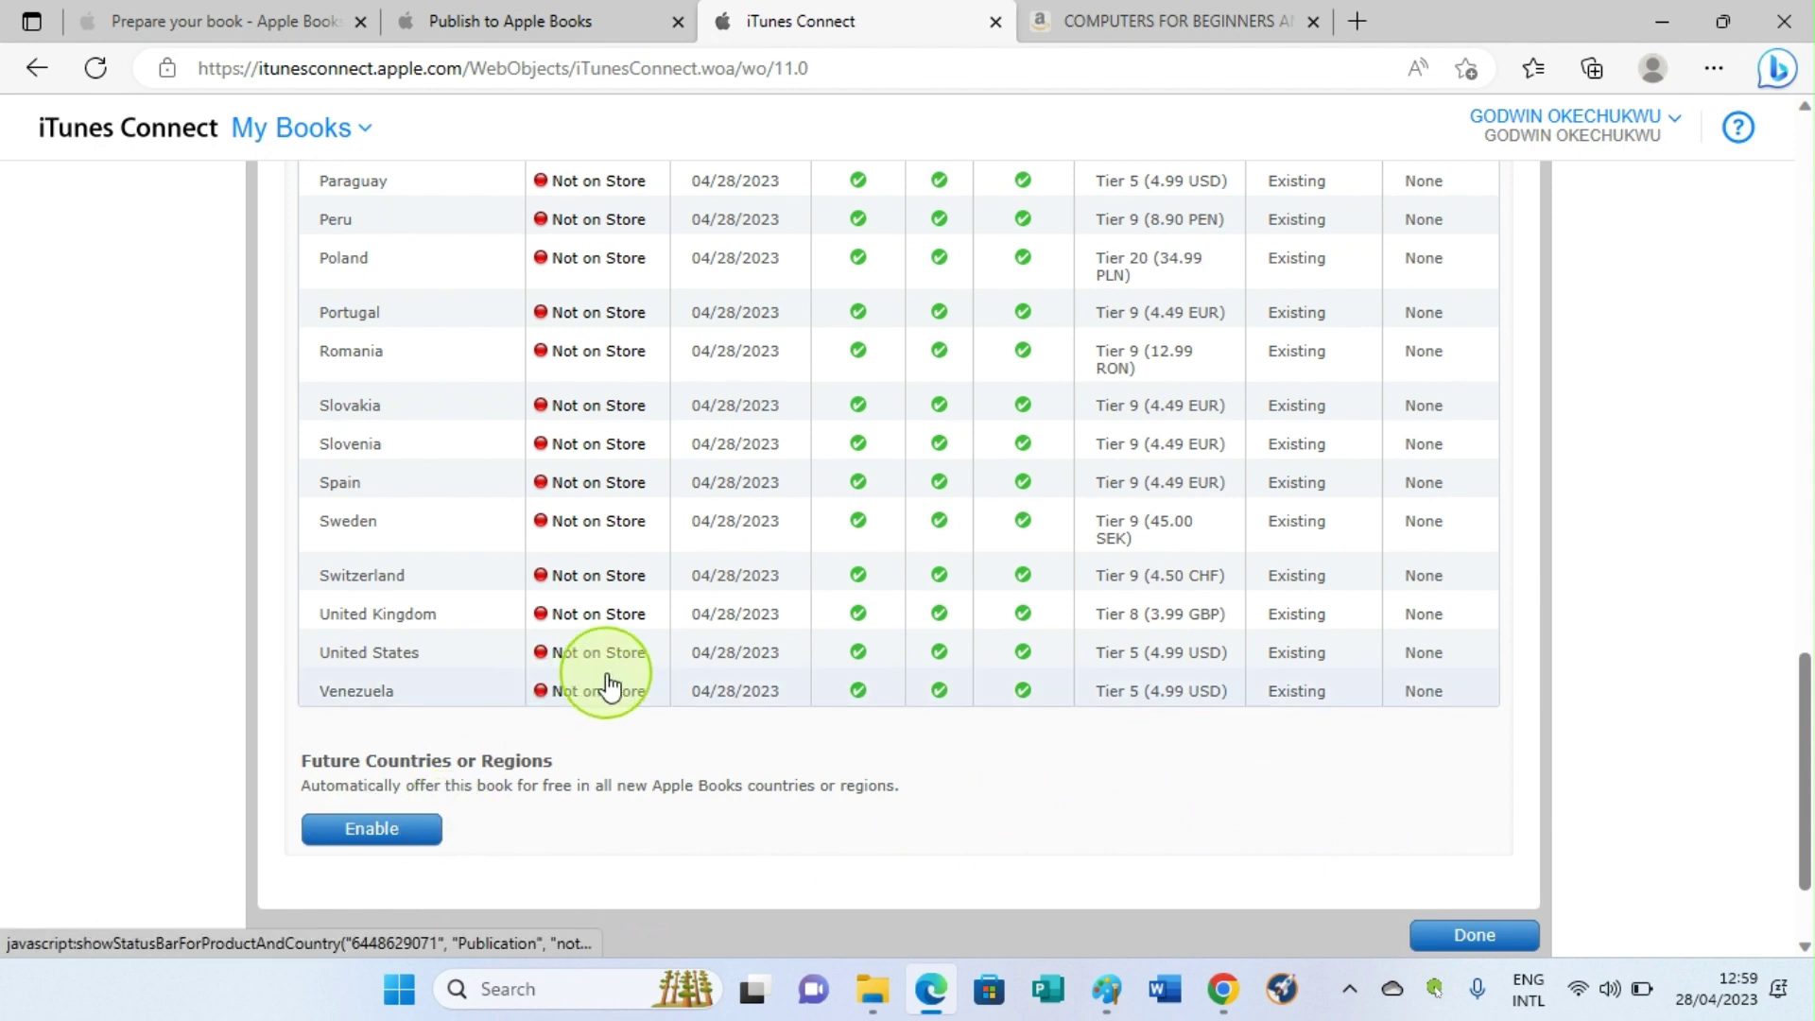
{"action": "scroll", "coordinate": [1056, 744], "scroll_direction": "down", "scroll_amount": 2}
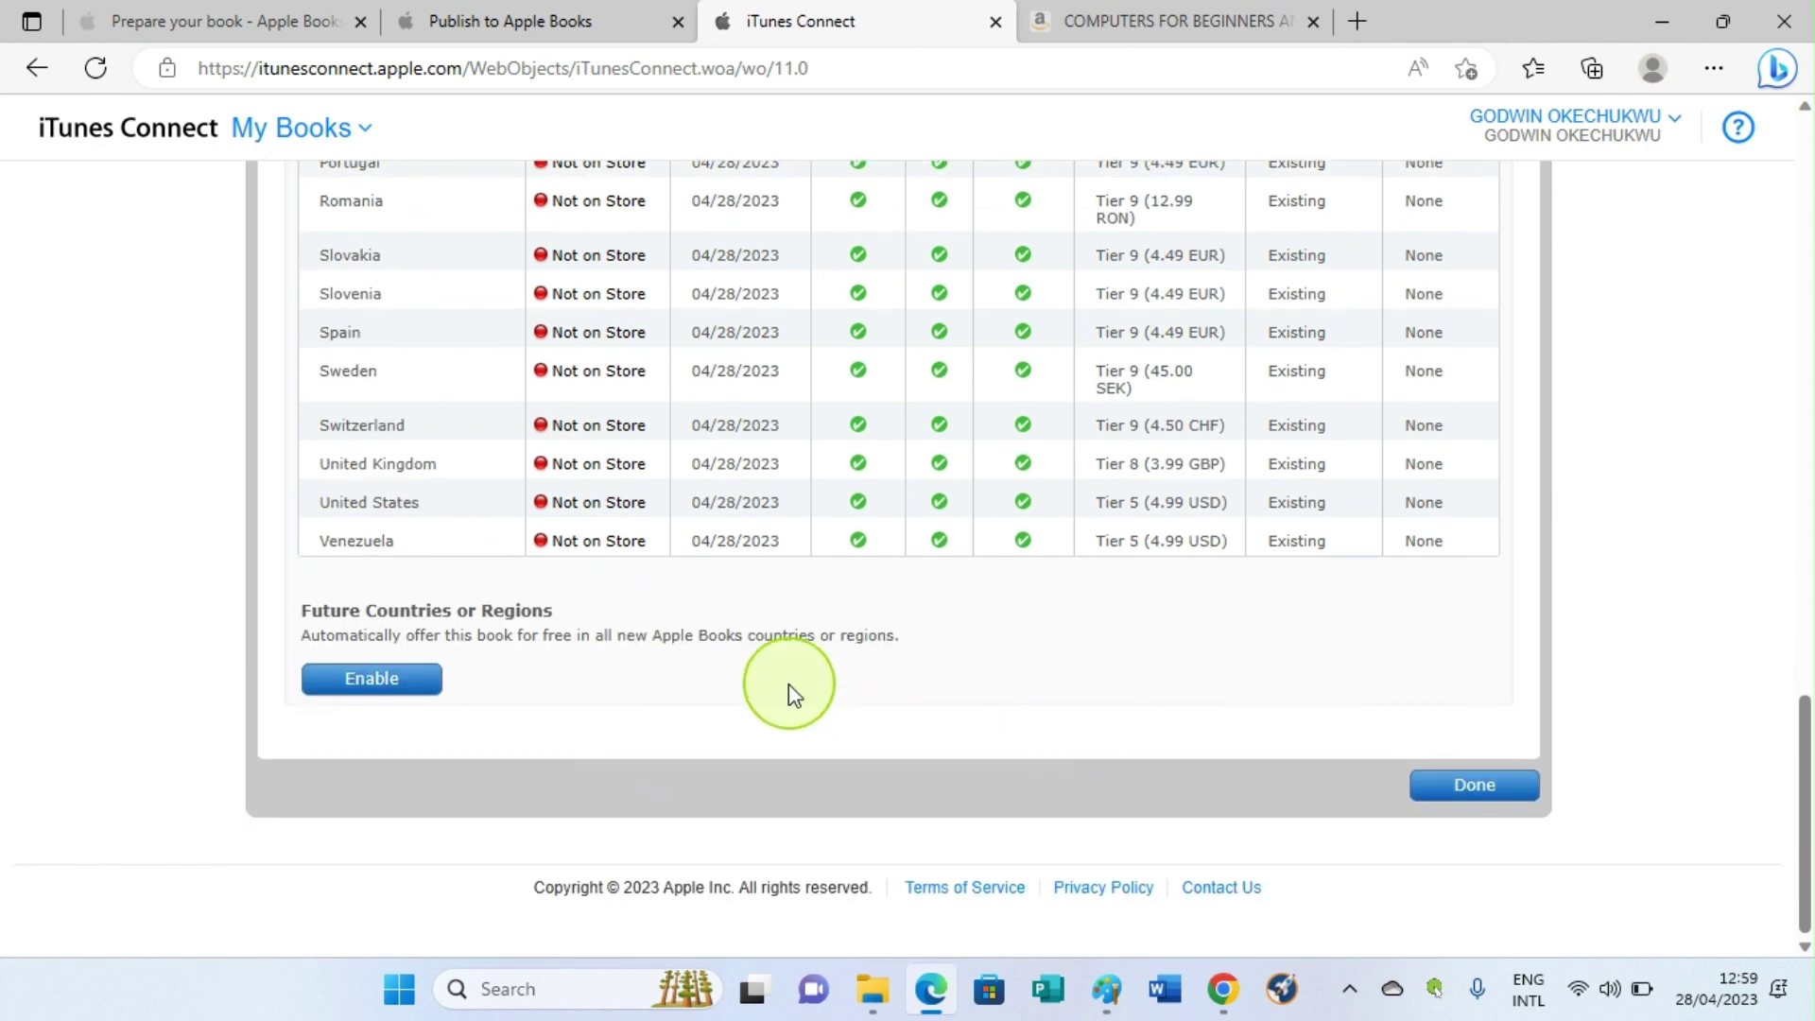
{"action": "left_click", "coordinate": [402, 697]}
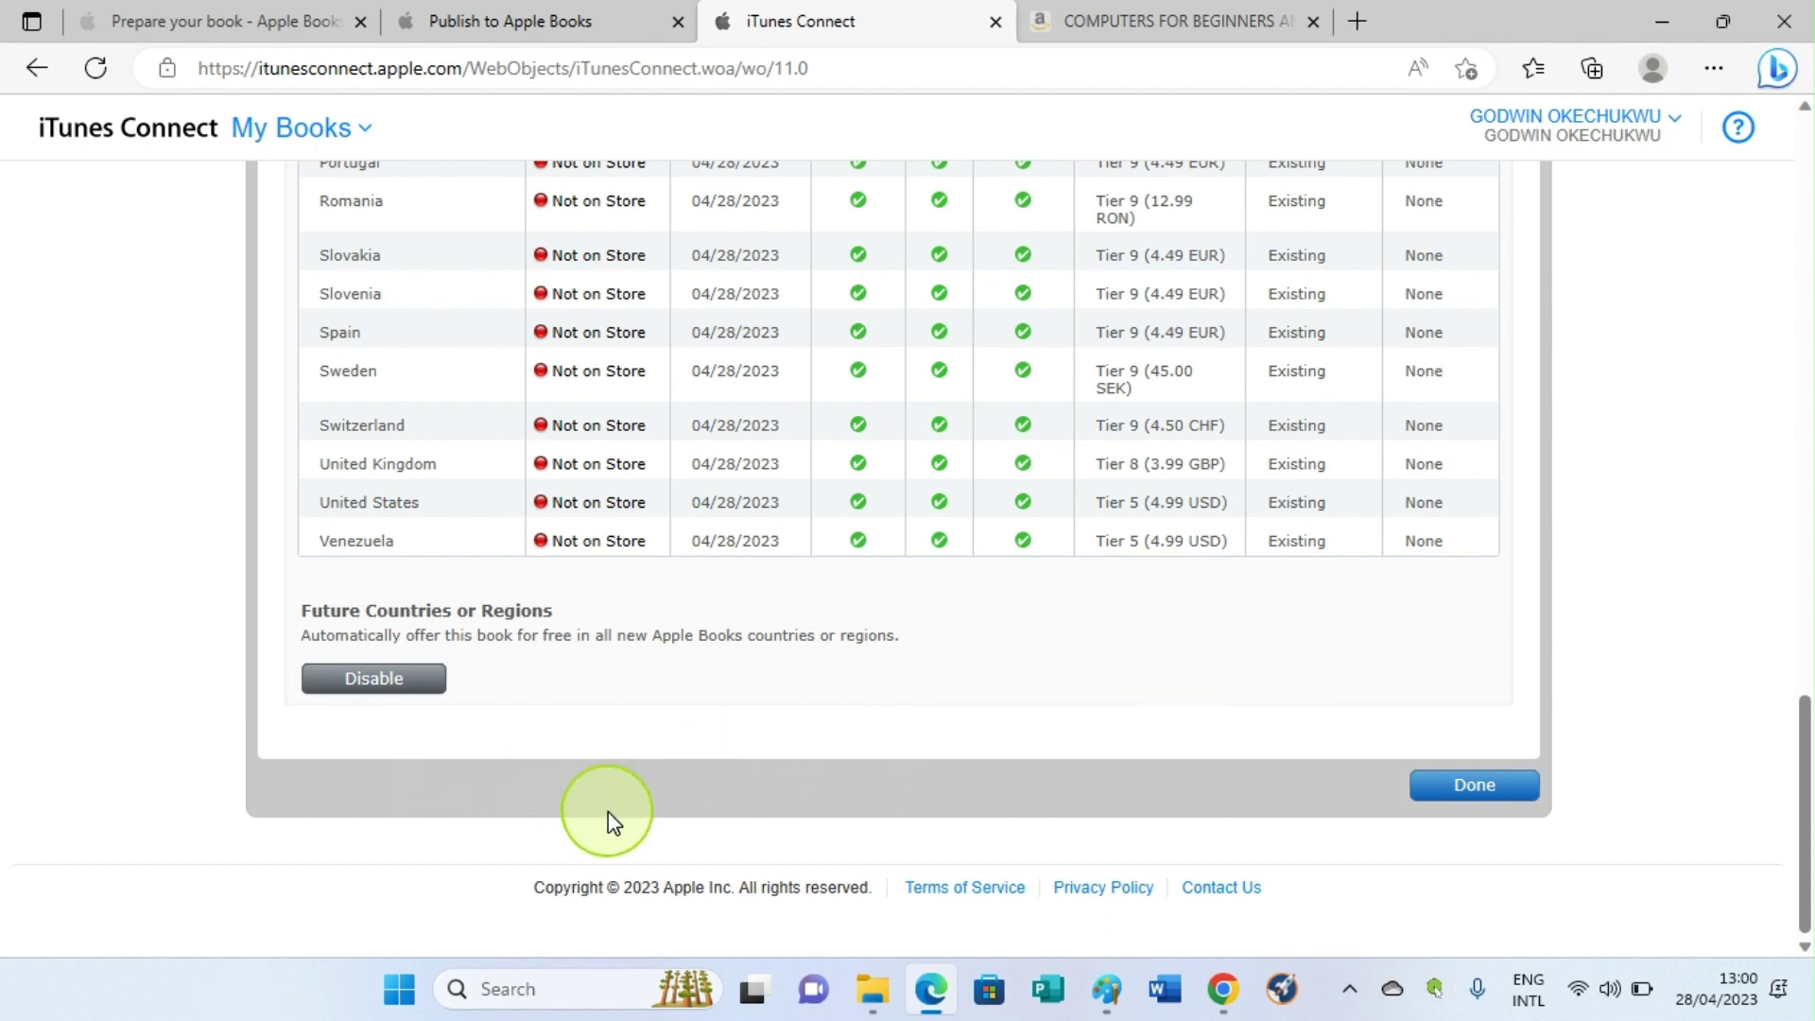
{"action": "left_click", "coordinate": [1499, 788]}
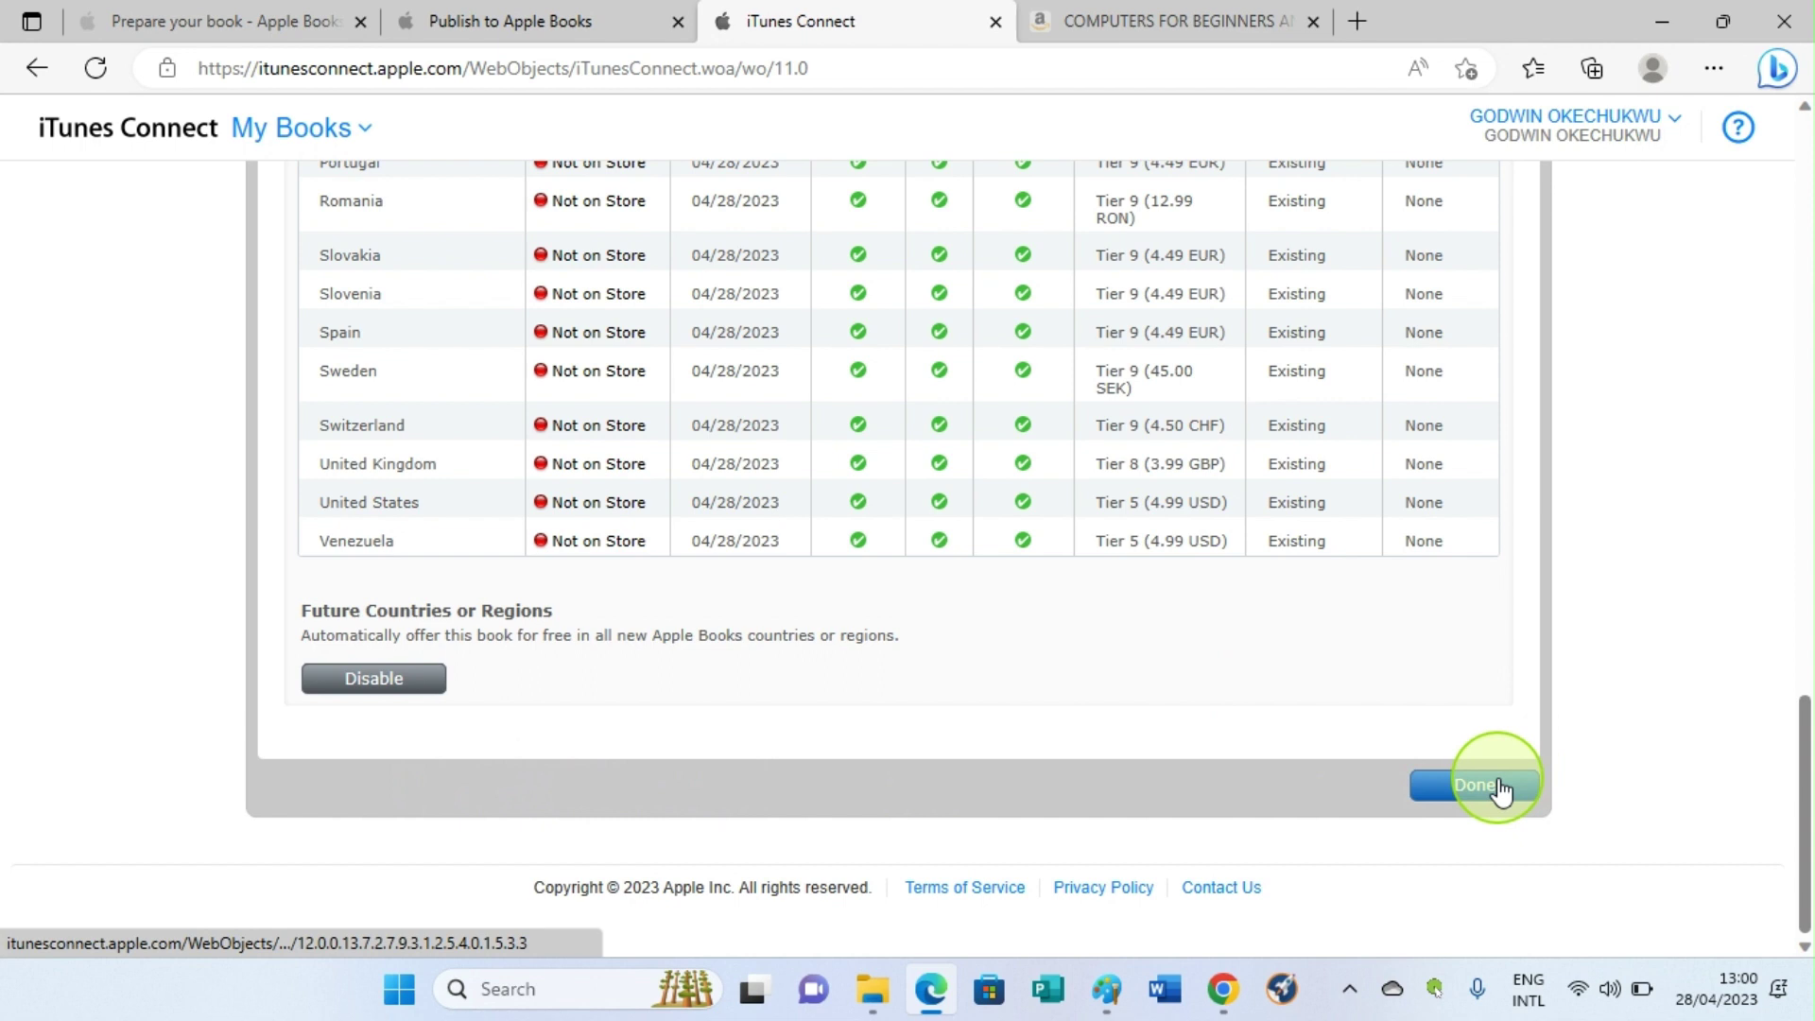